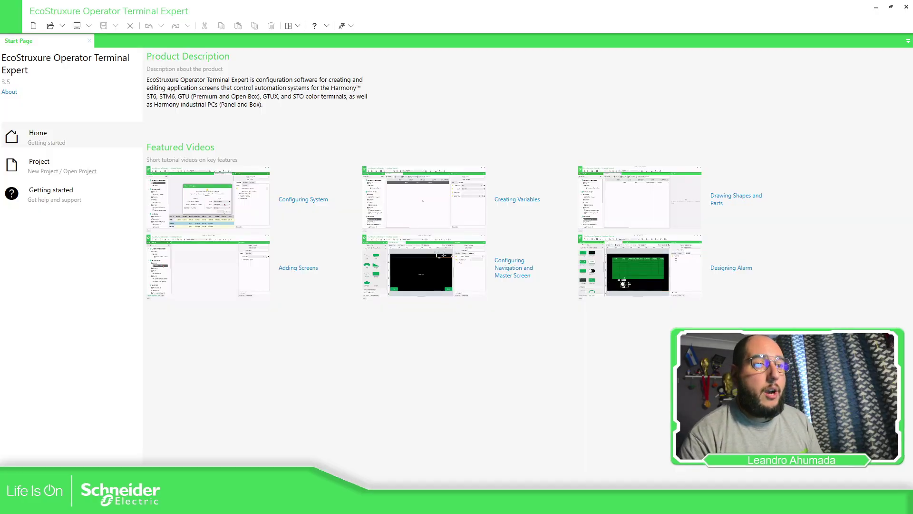
Create a new untitled project and open Screen1 from Screen Design > Screens
left_click(34, 26)
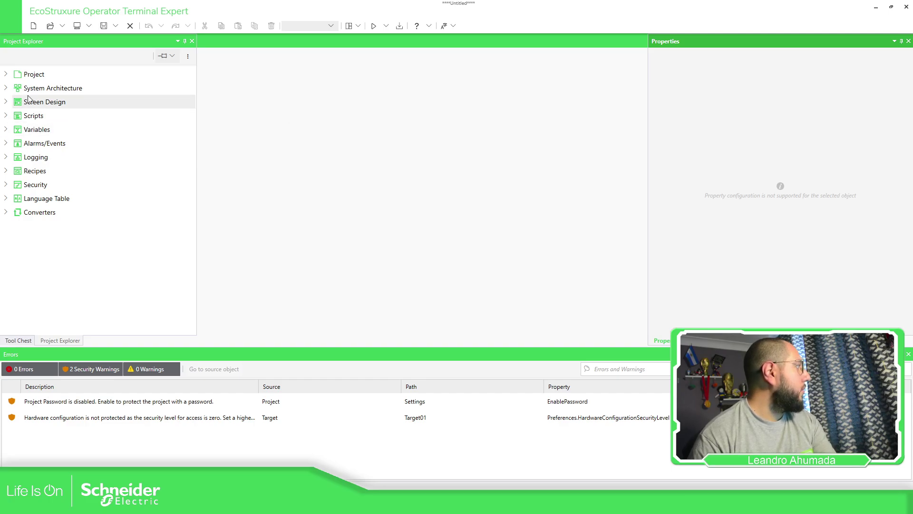
left_click(6, 101)
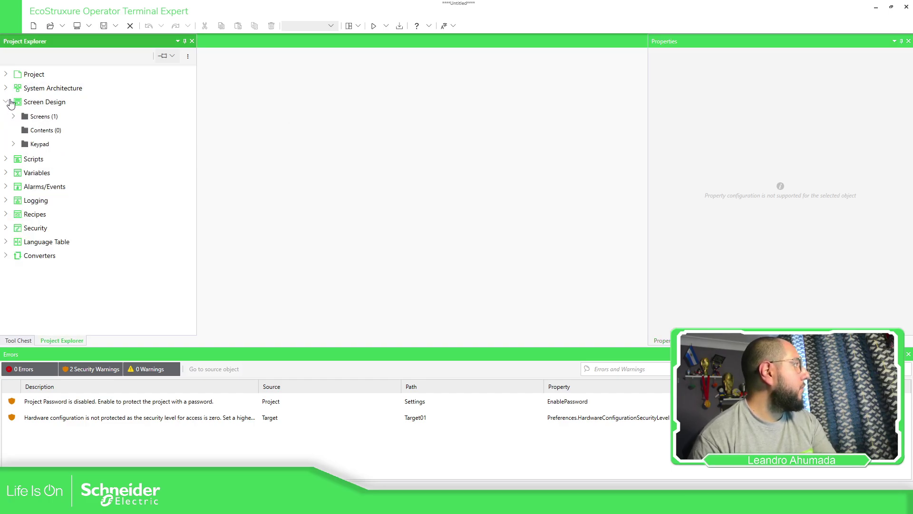
left_click(13, 117)
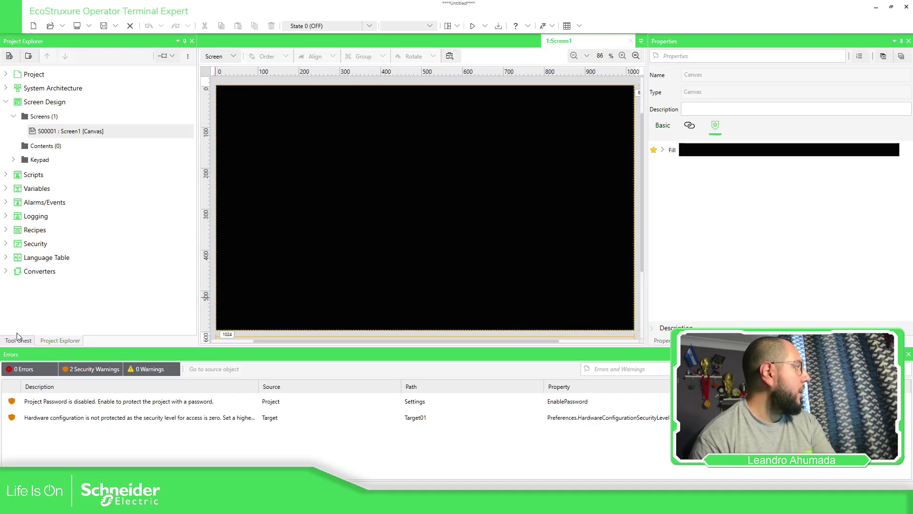
Drop a Block Trend from Tool Chest Parts onto Screen1 and delete the extra Trend Graph
left_click(16, 341)
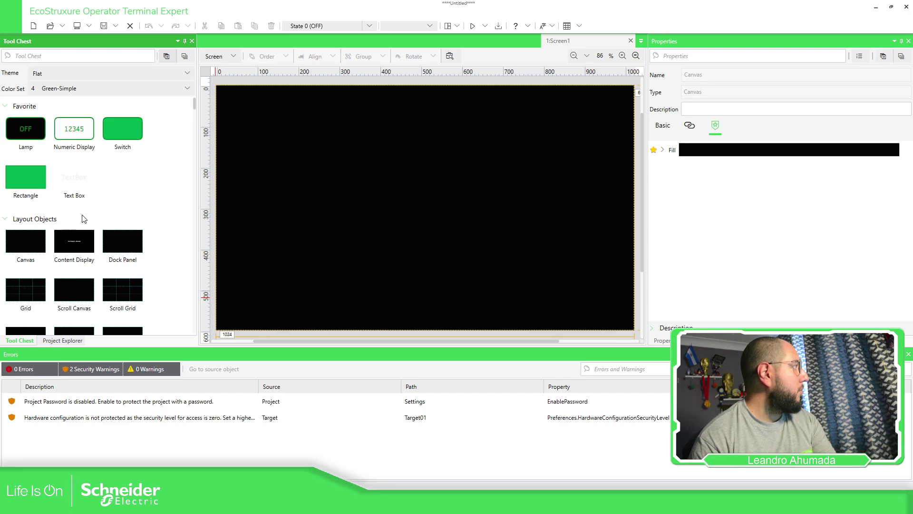
scroll(123, 141, "down", 8)
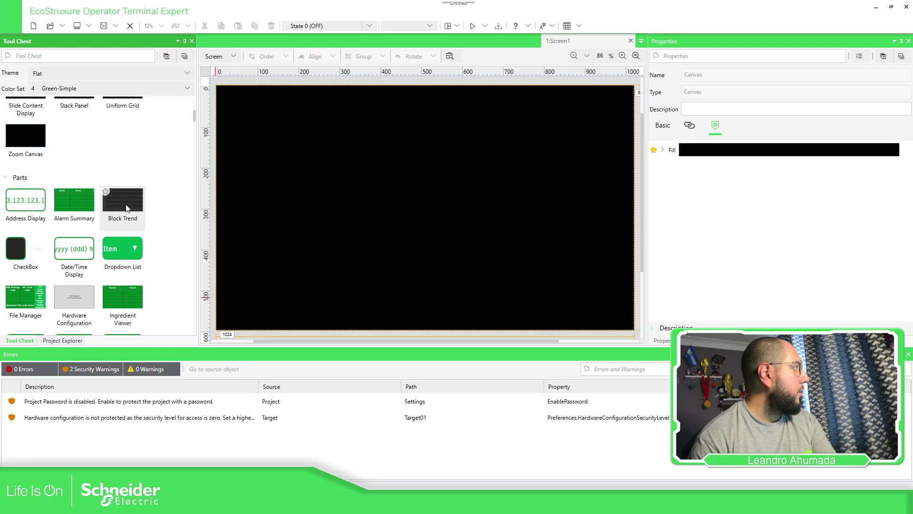
left_click_drag(127, 209, 309, 162)
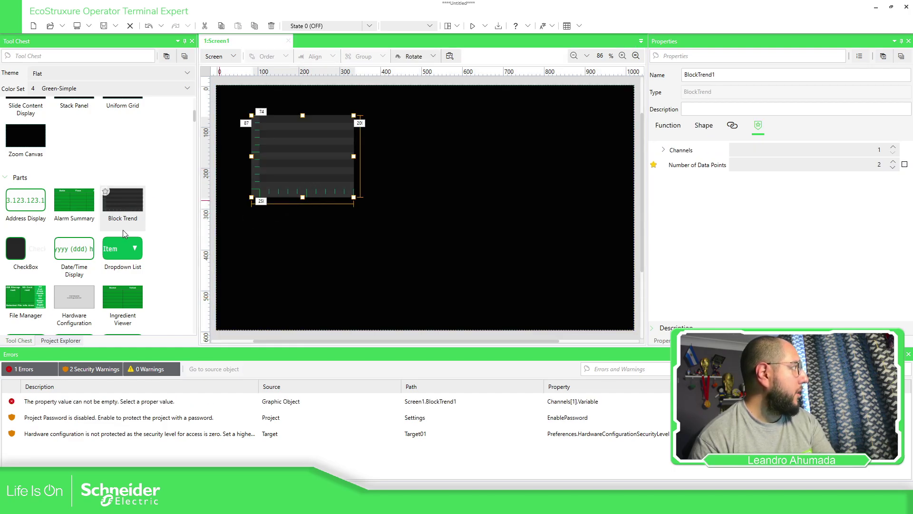
scroll(123, 231, "down", 5)
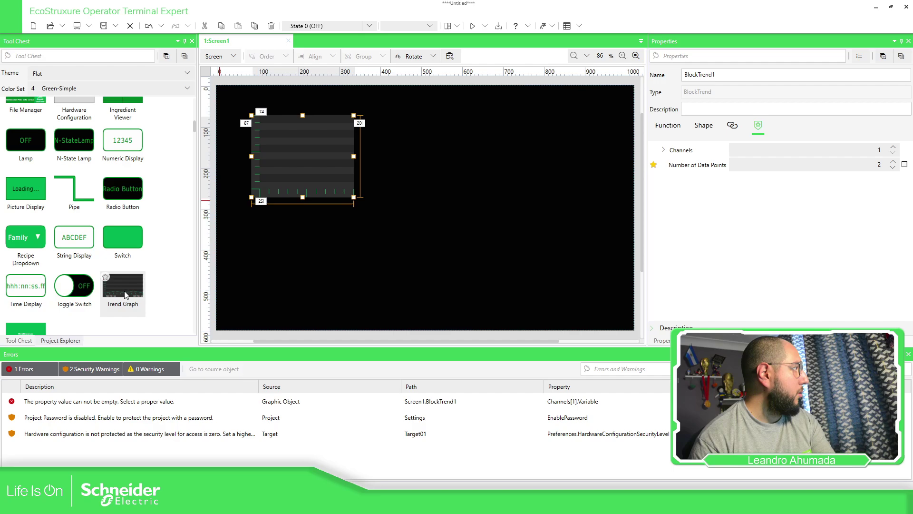
left_click_drag(126, 294, 471, 204)
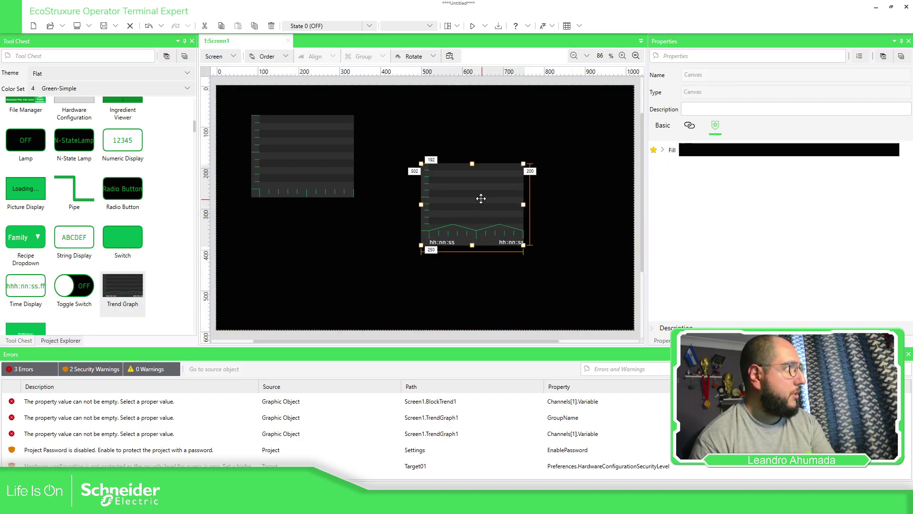
key("Delete")
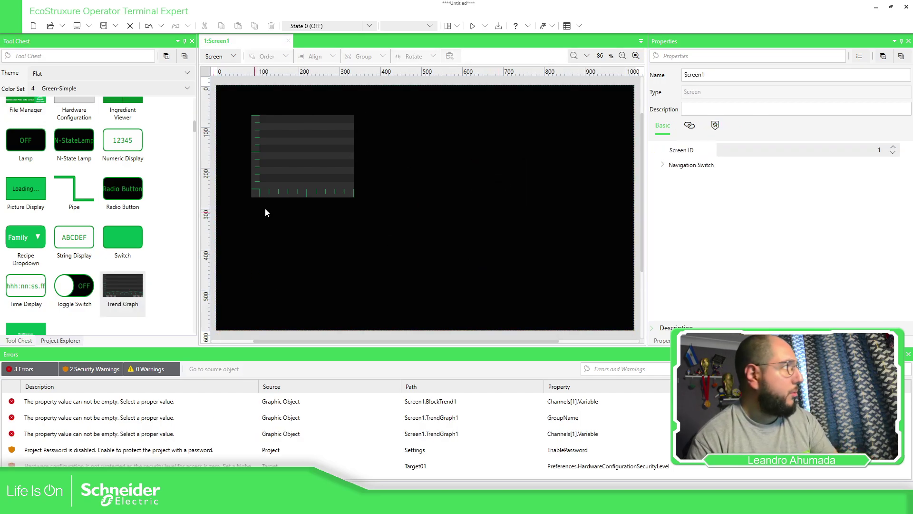
Resize and reposition BlockTrend1 to span most of Screen1's upper area
left_click(295, 169)
left_click_drag(353, 197, 596, 264)
left_click_drag(461, 201, 450, 185)
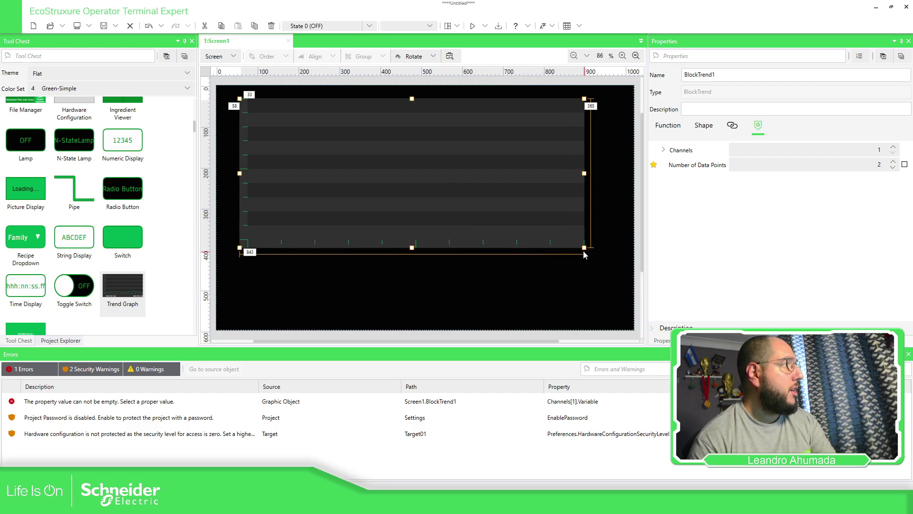
left_click_drag(584, 248, 605, 260)
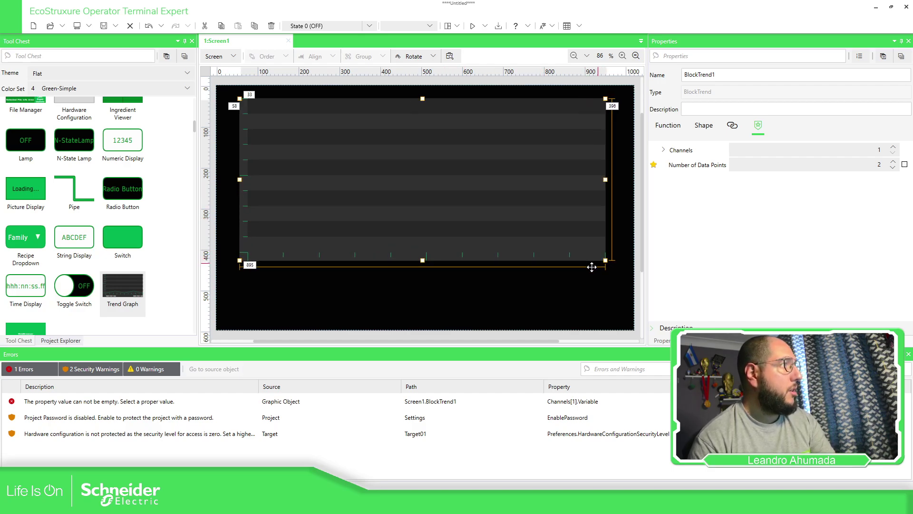
key("Escape")
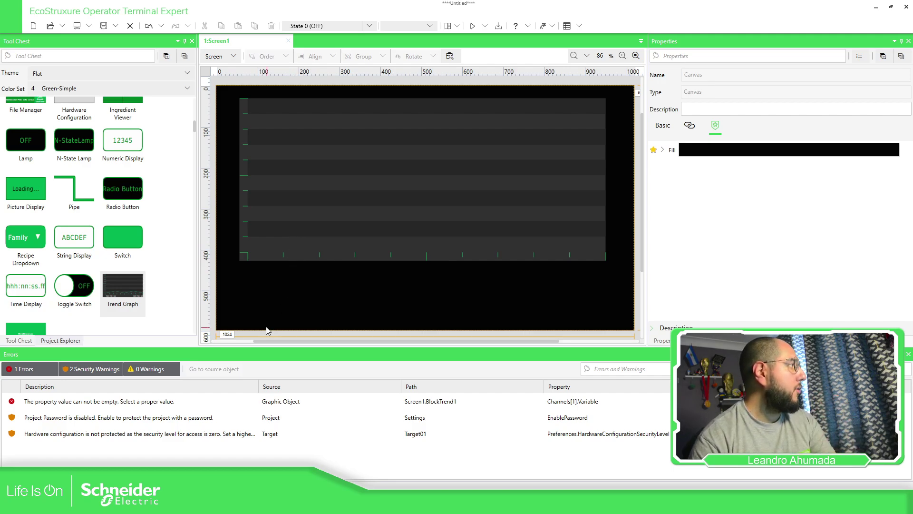
left_click(61, 340)
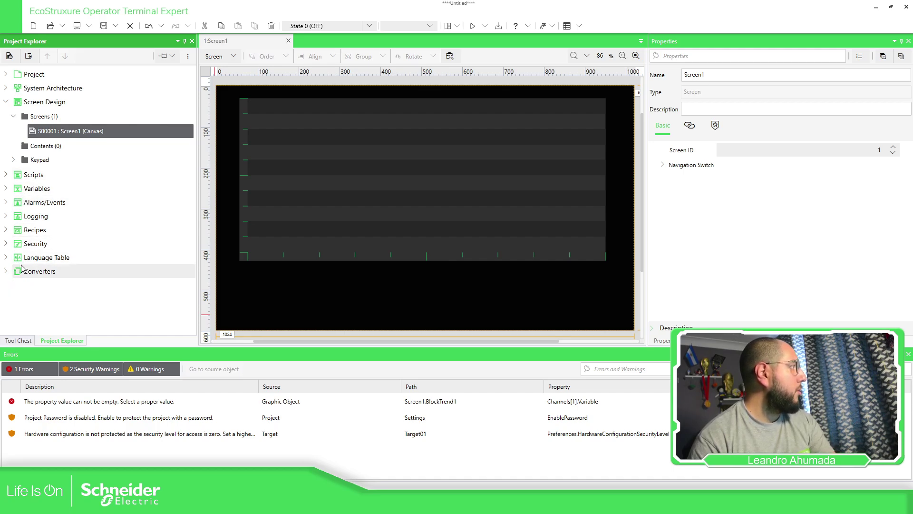
In All Variables, add an Internal WORD variable named wProd
left_click(6, 188)
double_click(32, 206)
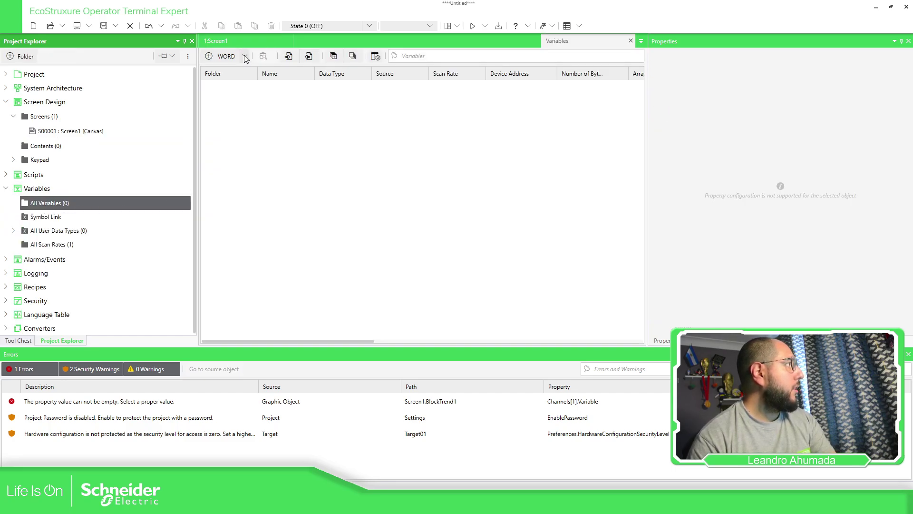
left_click(245, 57)
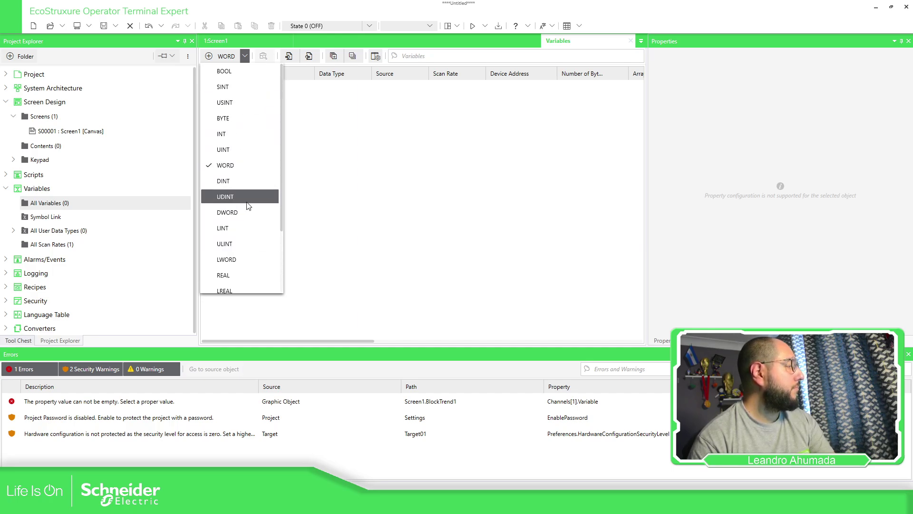
left_click(236, 165)
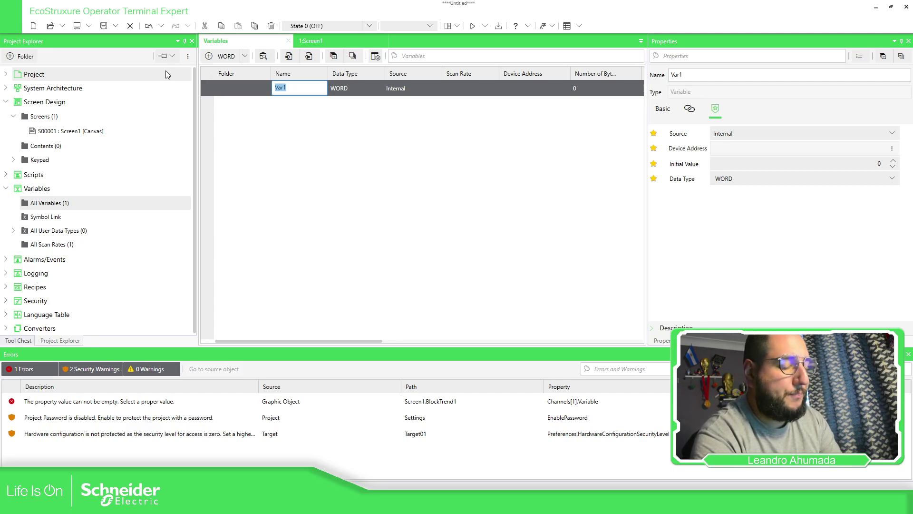
type("wProdu")
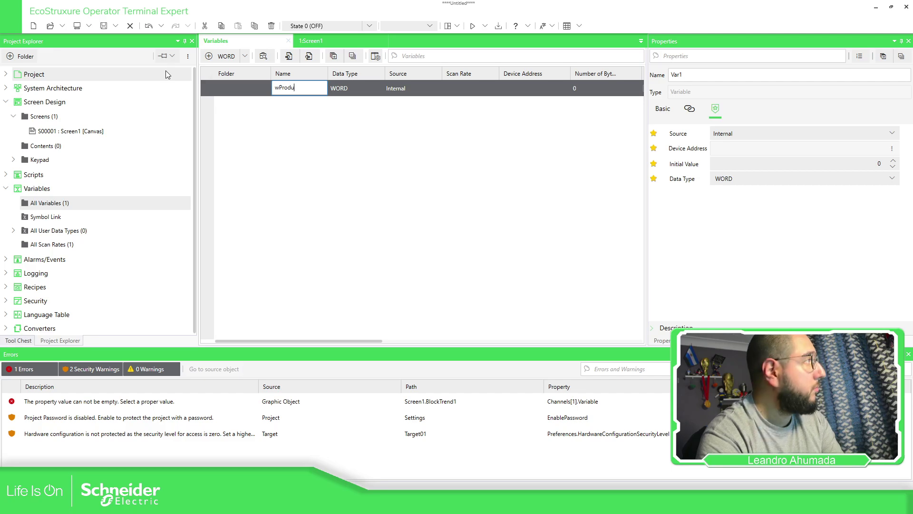
type("c")
key("BackSpace")
key("BackSpace")
key("Return")
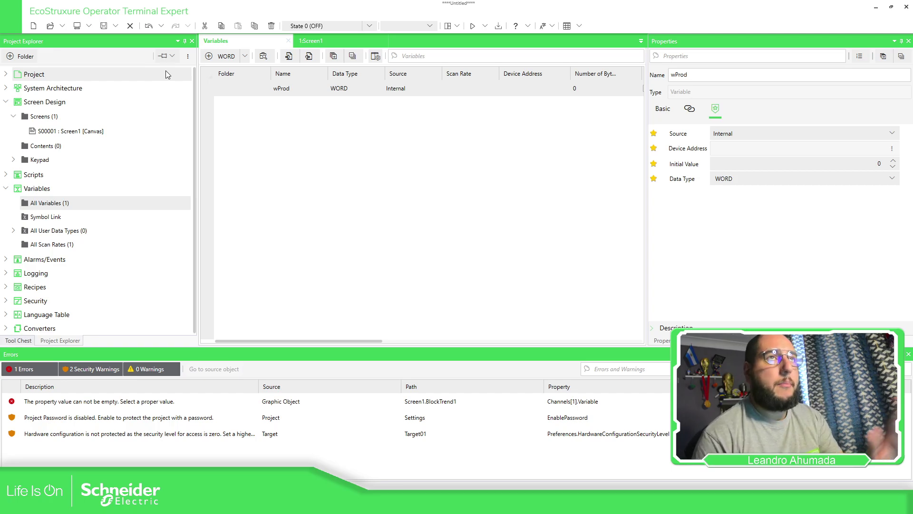
left_click(386, 209)
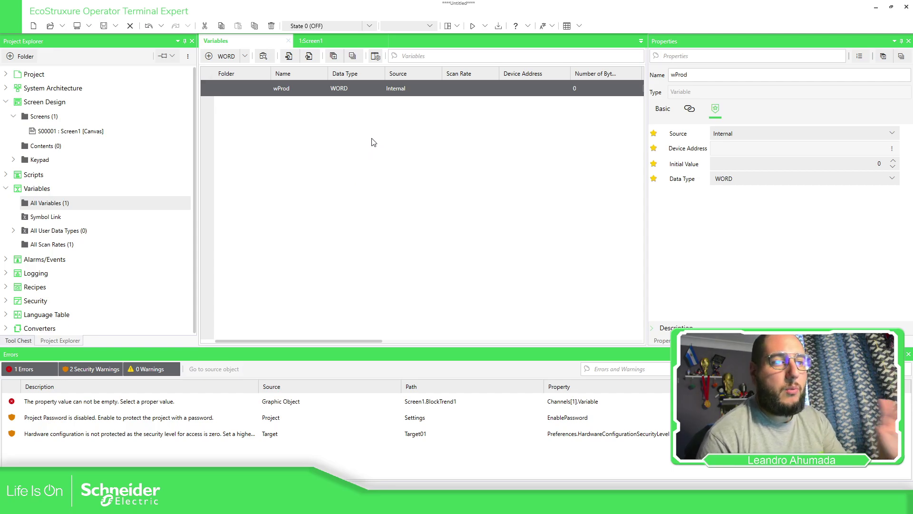
left_click(527, 92)
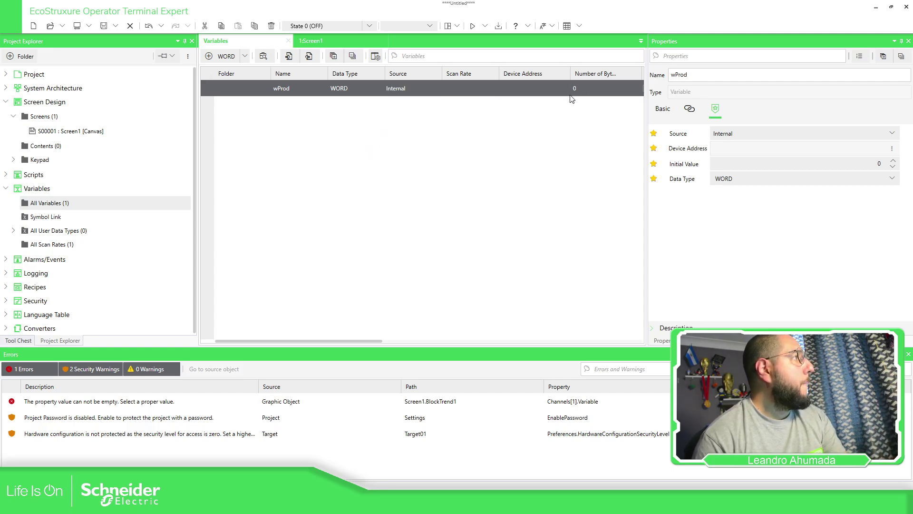
left_click(401, 91)
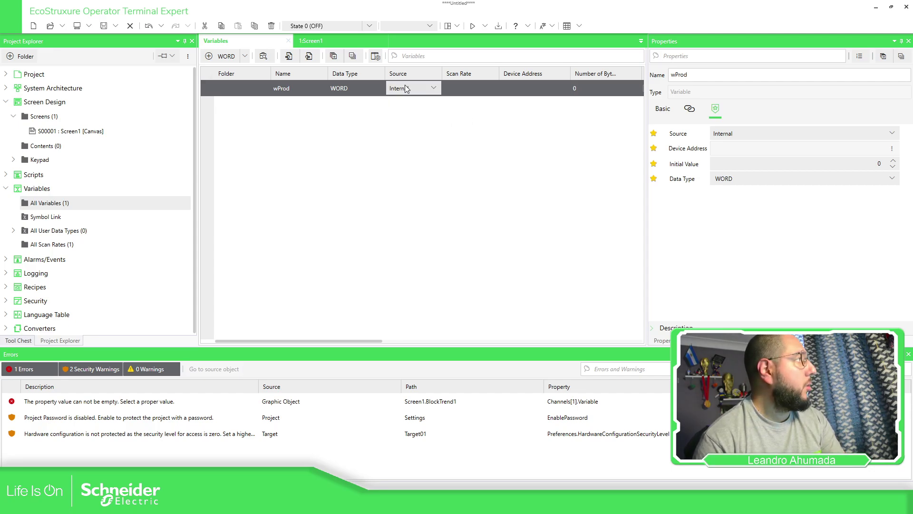
Tick Array for wProd and set its dimension to 10, creating wProd[0] to wProd[9]
left_click(325, 92)
left_click_drag(299, 338, 369, 340)
left_click(461, 89)
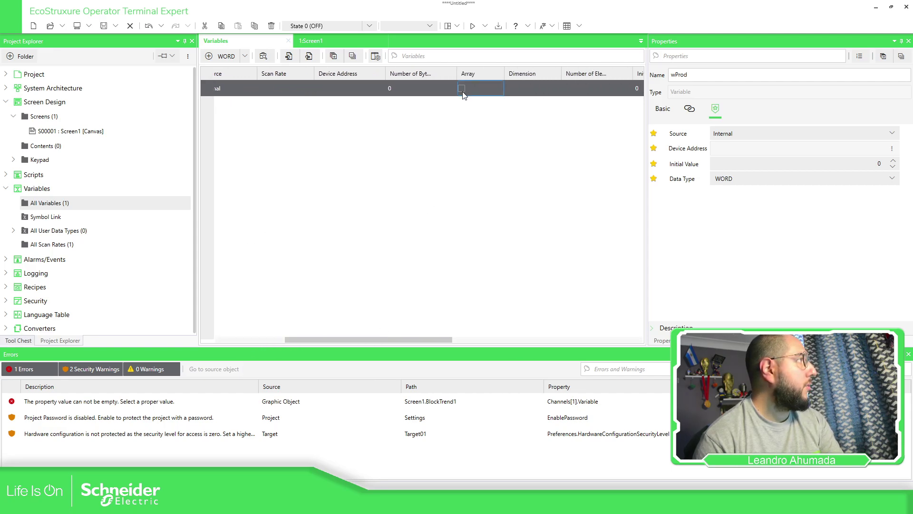
left_click(507, 86)
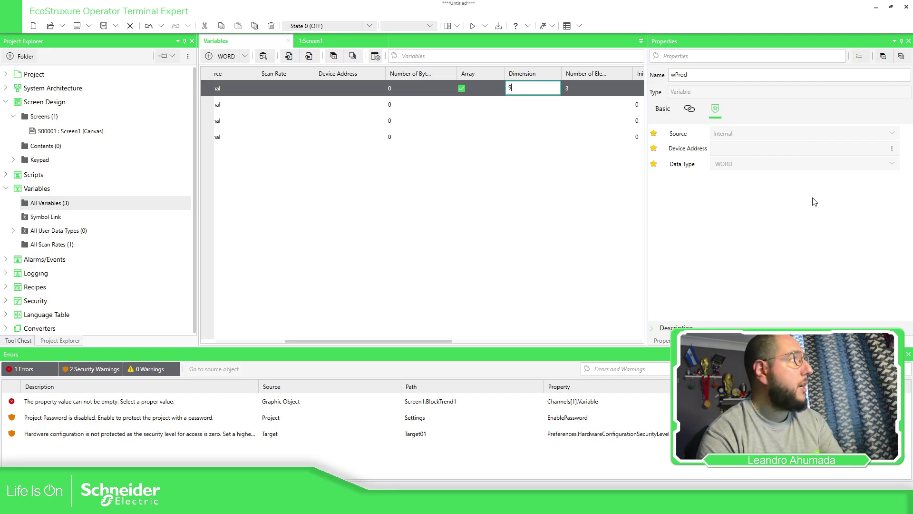
left_click(534, 155)
left_click(532, 88)
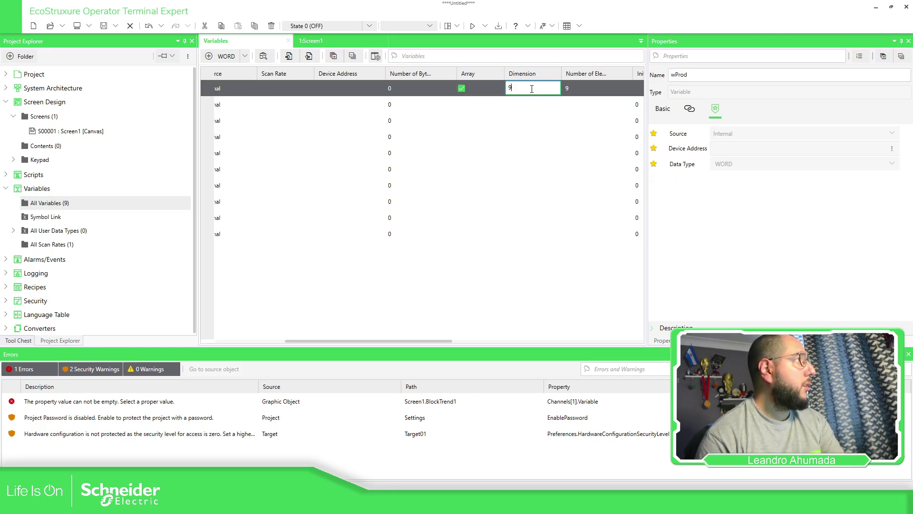
type("10")
key("Return")
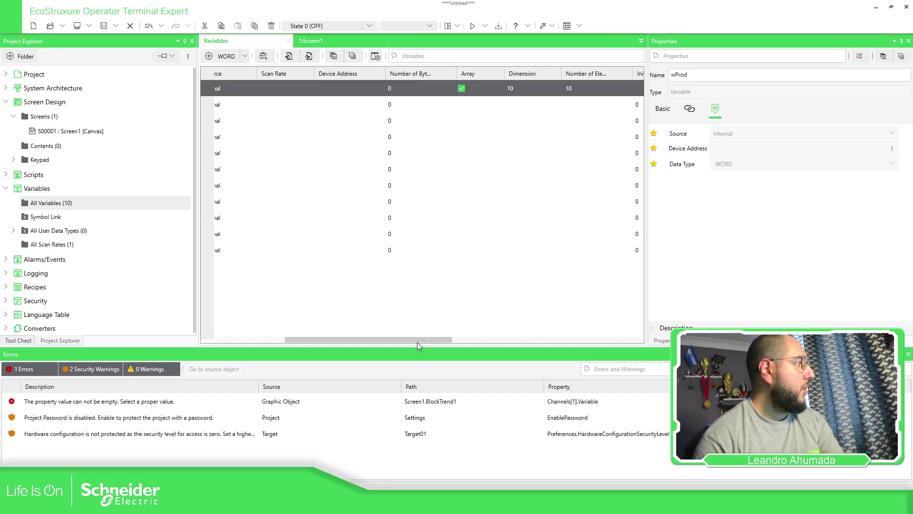
left_click_drag(418, 342, 289, 341)
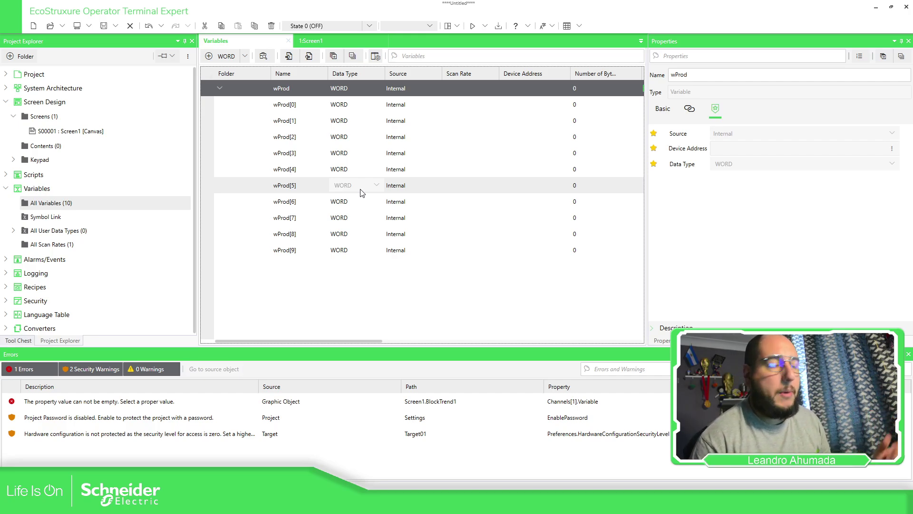
Rename the Block Trend on Screen1 to BlockProd
double_click(82, 132)
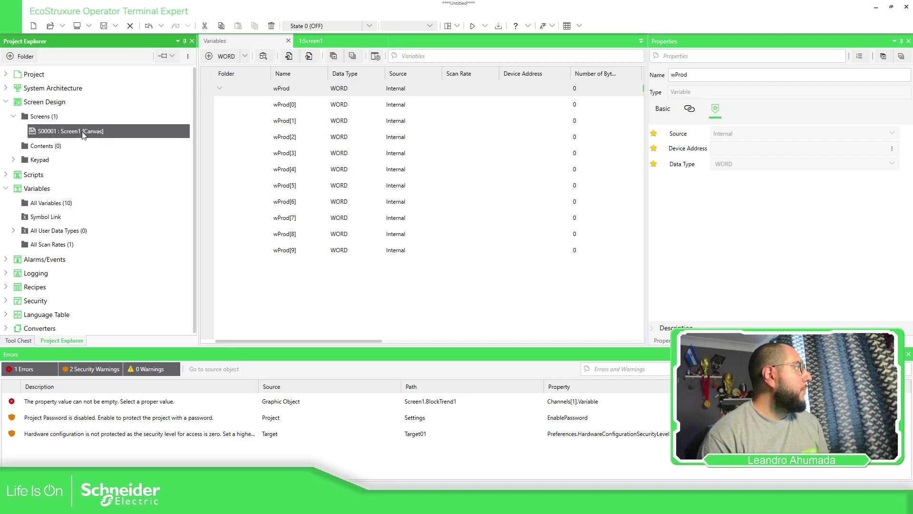
left_click(327, 153)
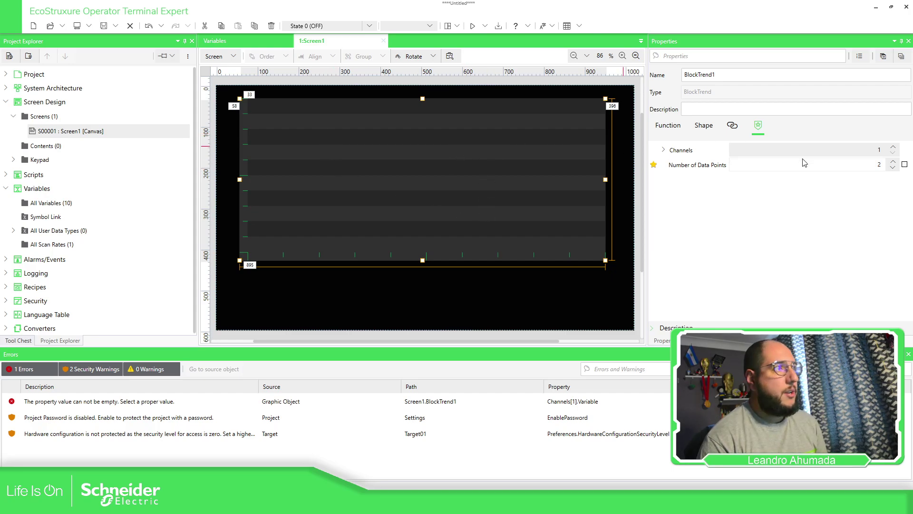
left_click(664, 150)
left_click(664, 151)
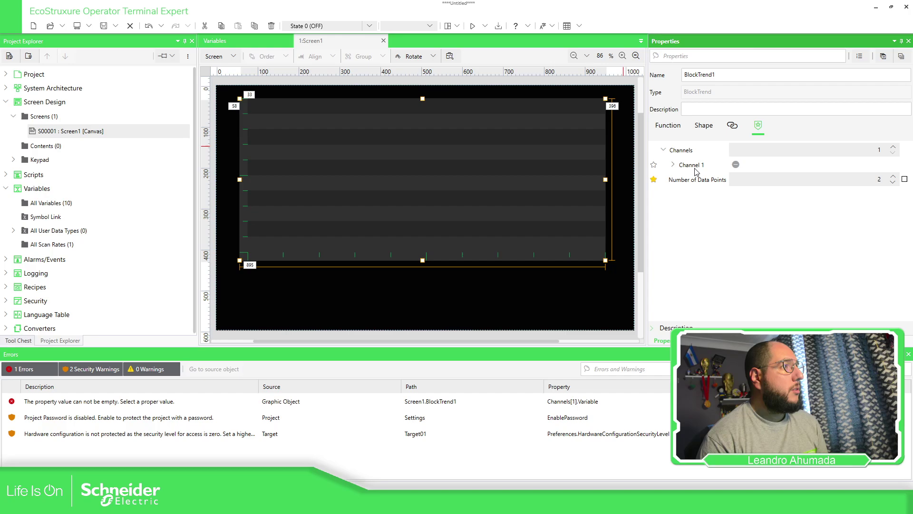
left_click(673, 165)
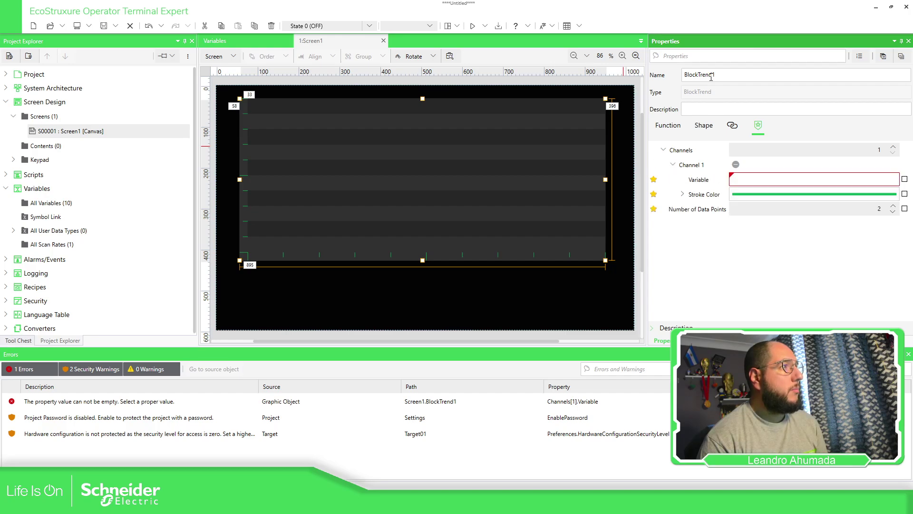
left_click_drag(715, 74, 695, 71)
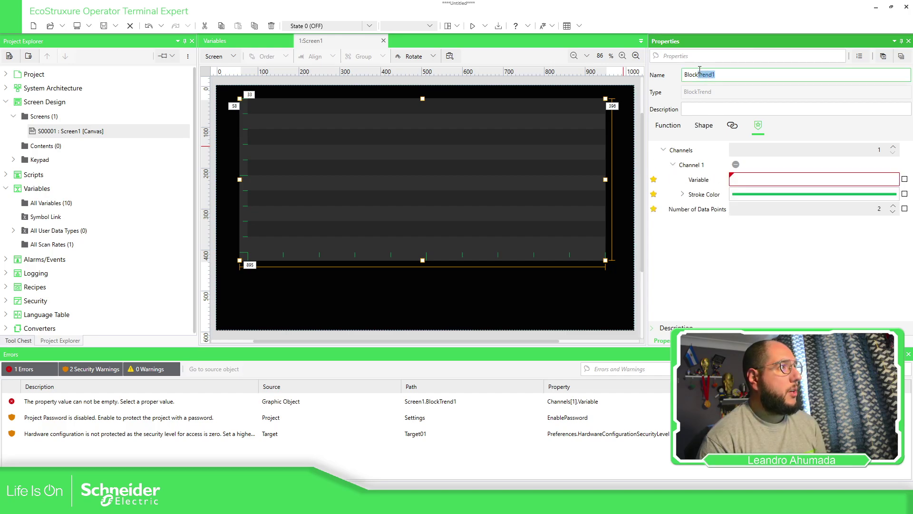
type("Pro")
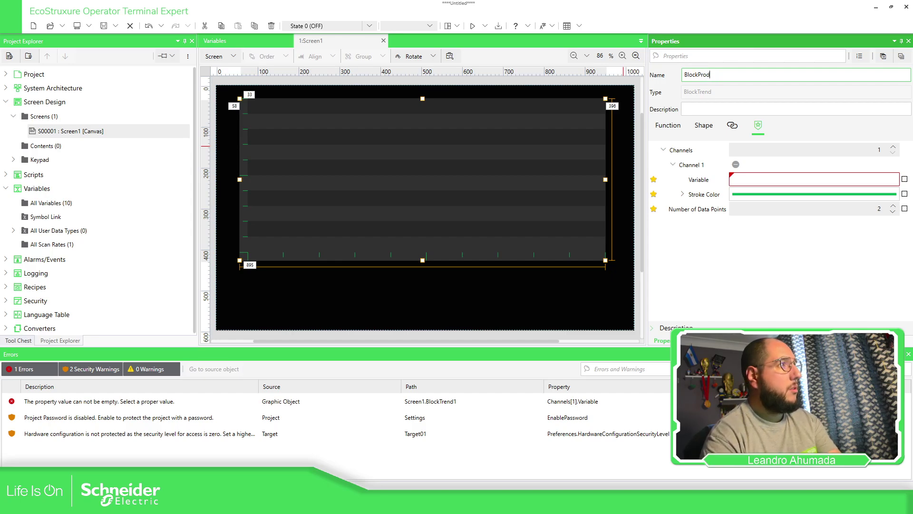
key("Return")
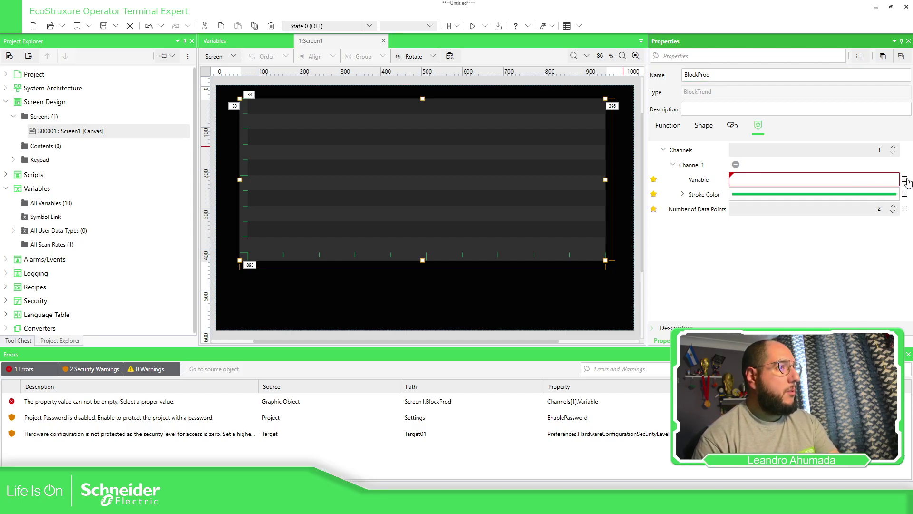
Bind the wProd variable to BlockProd's Channel 1
left_click(905, 180)
left_click(856, 200)
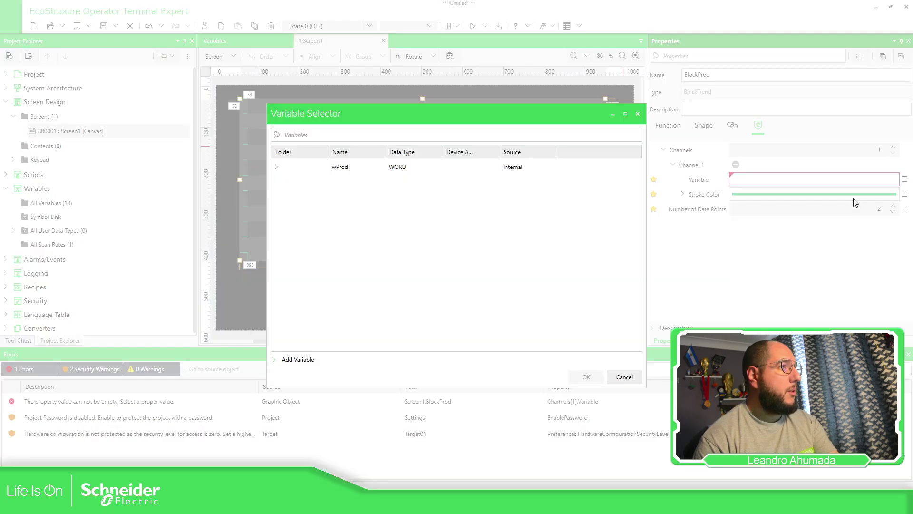
left_click(337, 170)
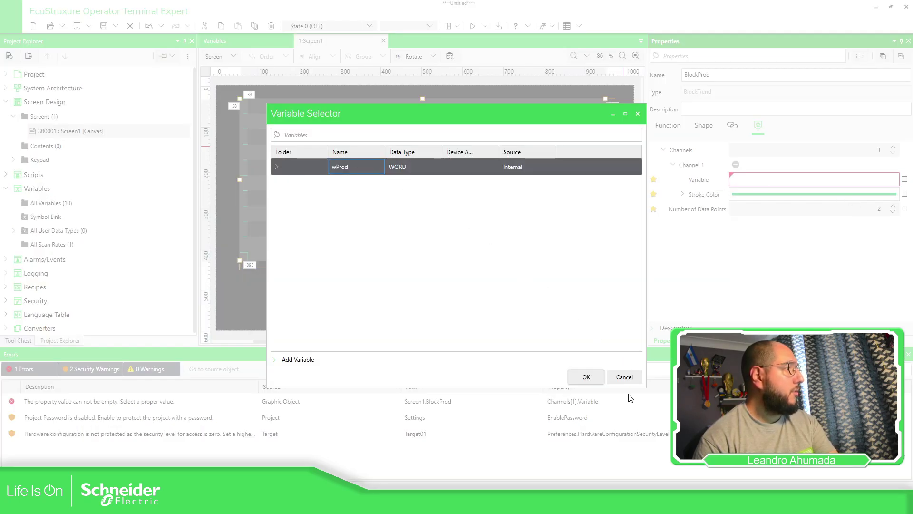
left_click(587, 377)
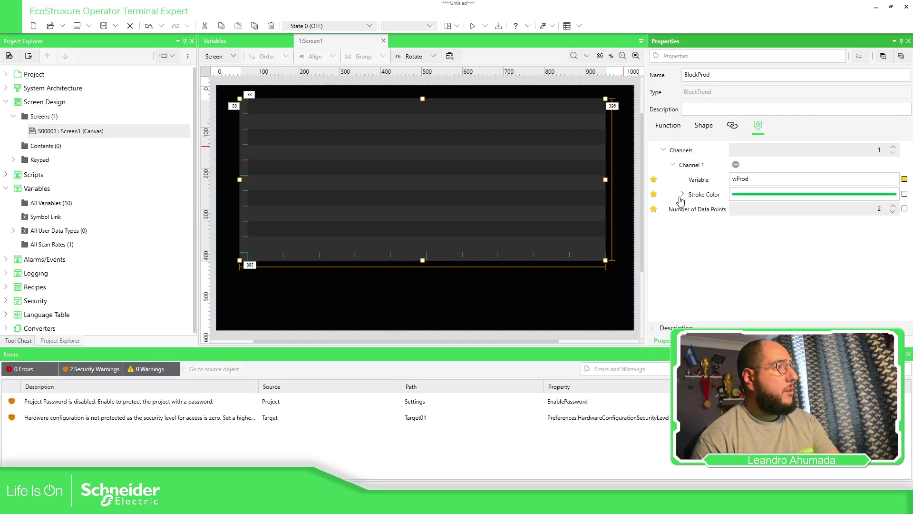
Set BlockProd's Number of Display Data to 6 and Number of Data Points to 10
left_click(675, 128)
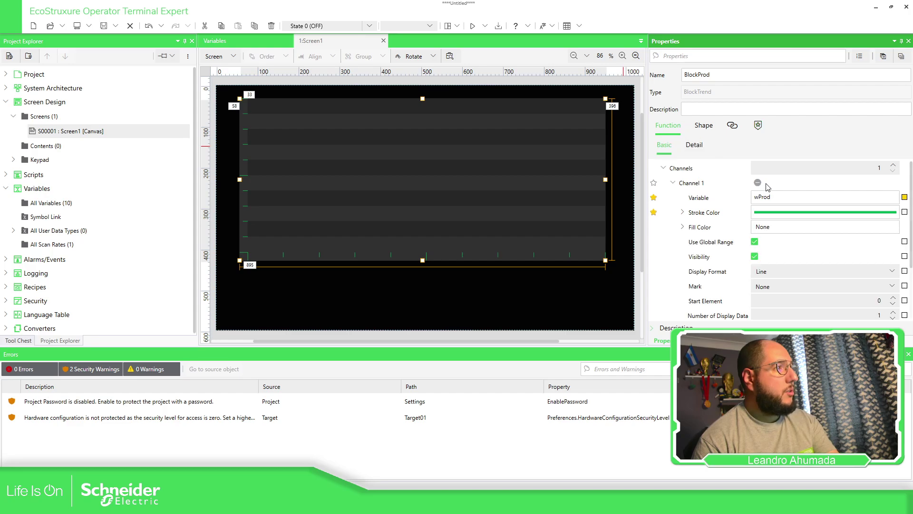
scroll(737, 203, "down", 3)
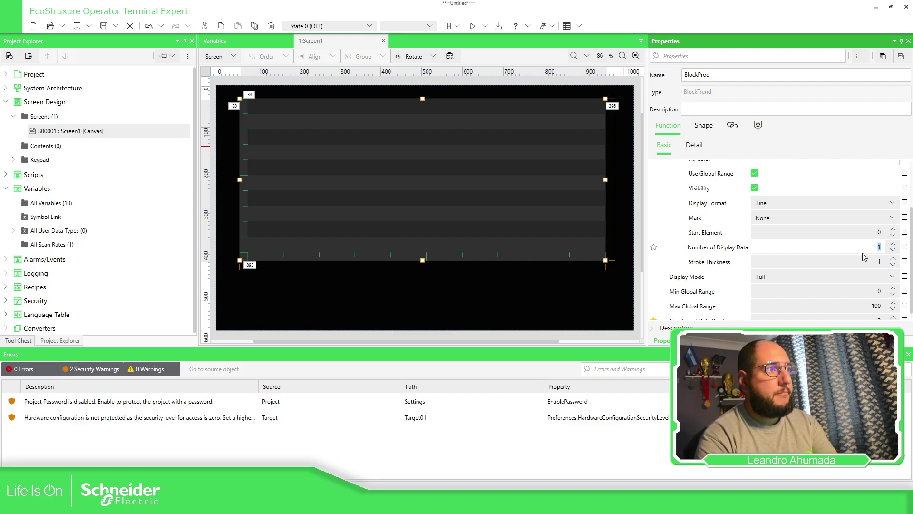
key("Tab")
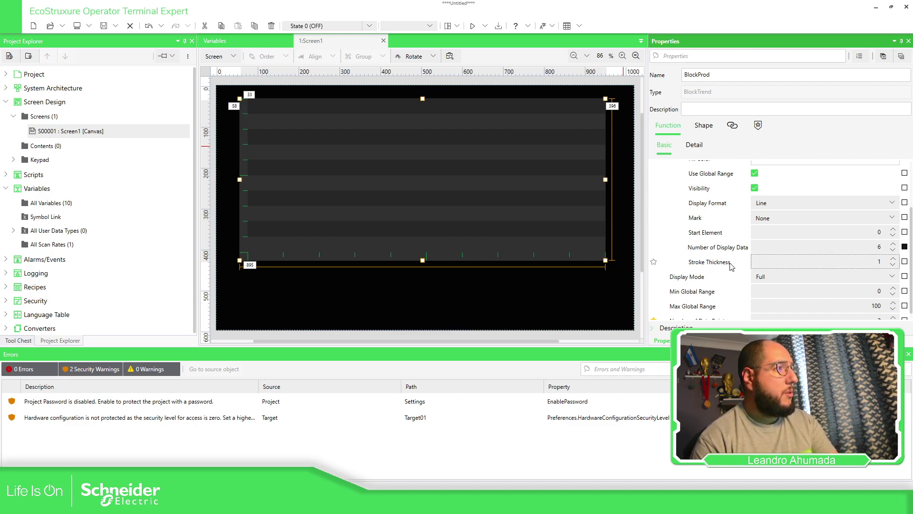
scroll(744, 257, "down", 1)
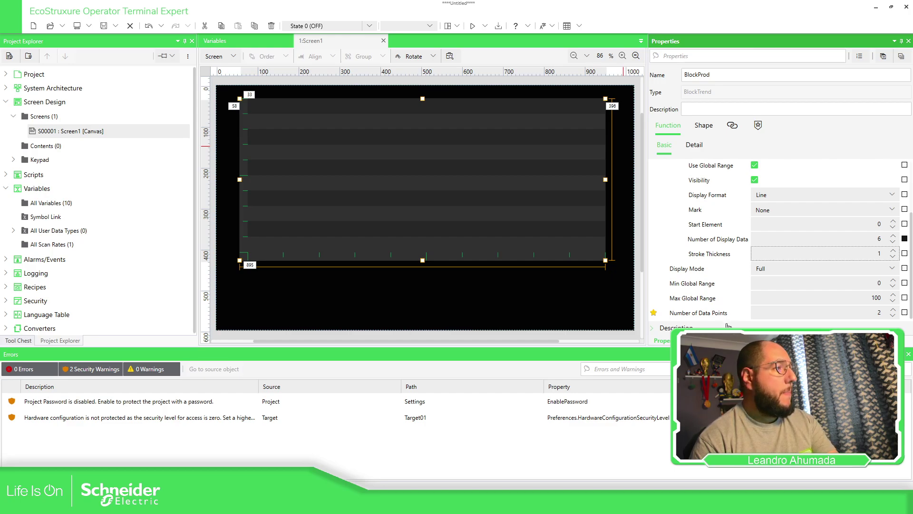
left_click(854, 311)
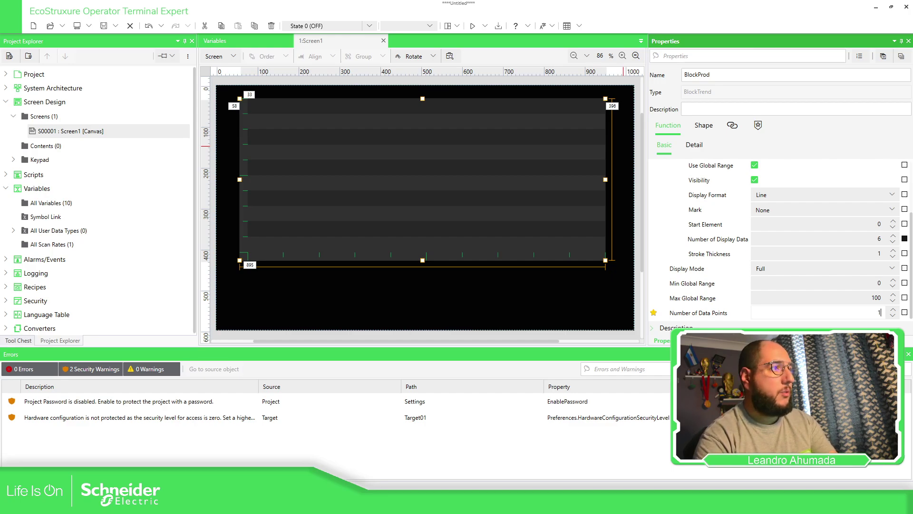
key("Return")
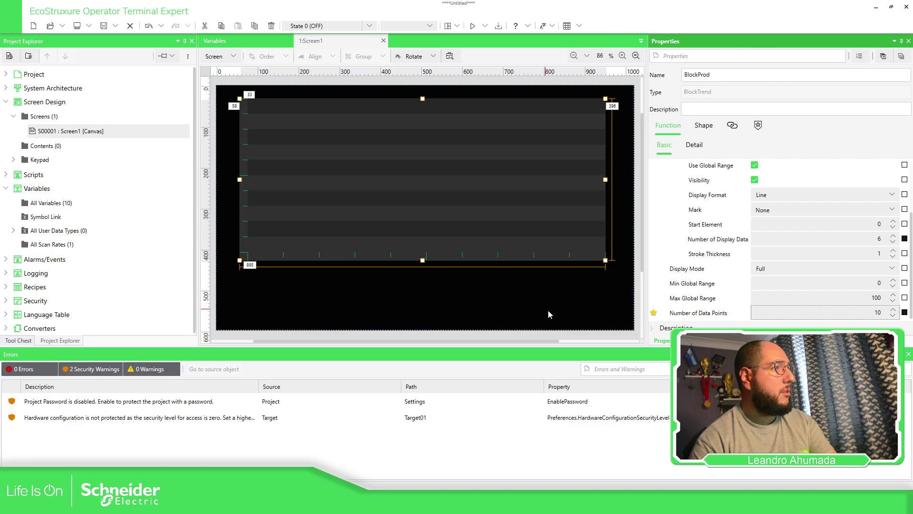
left_click(585, 314)
left_click(458, 196)
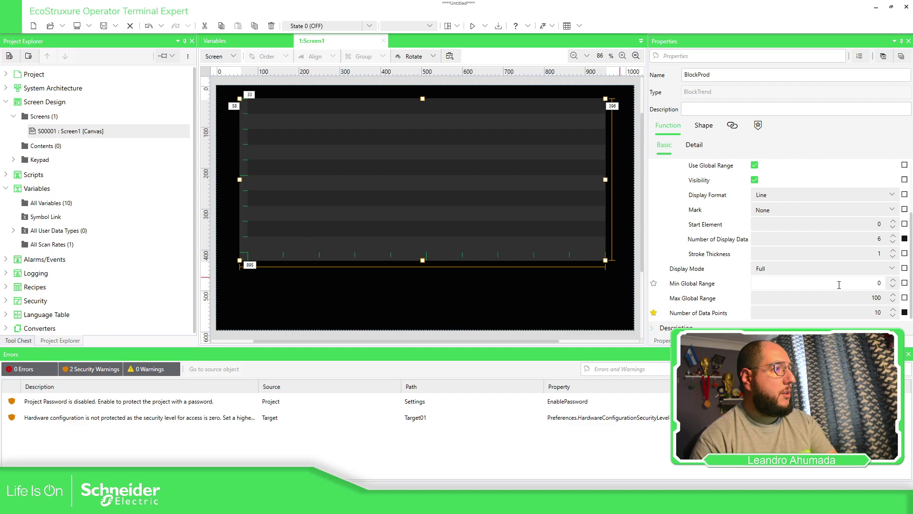
In Detail settings, enable Display Grid Line plus data-scale grid lines and channel names
scroll(827, 271, "up", 3)
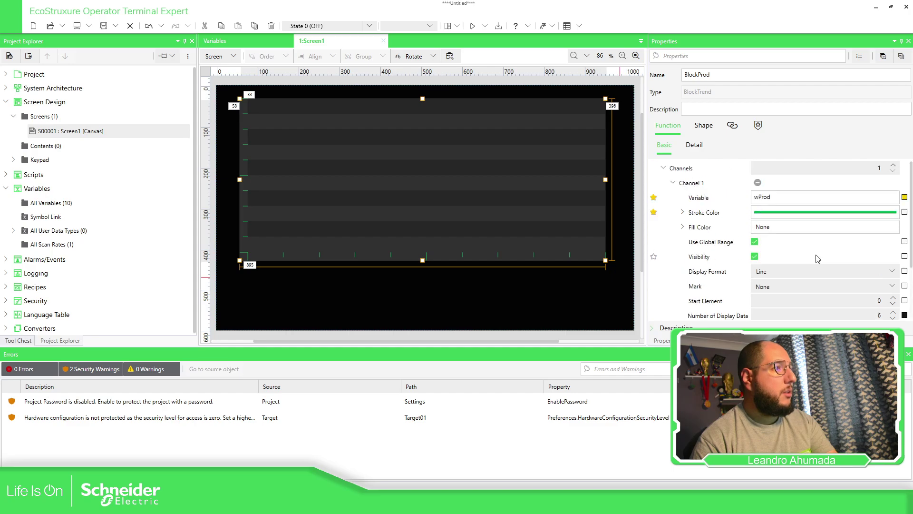
left_click(694, 145)
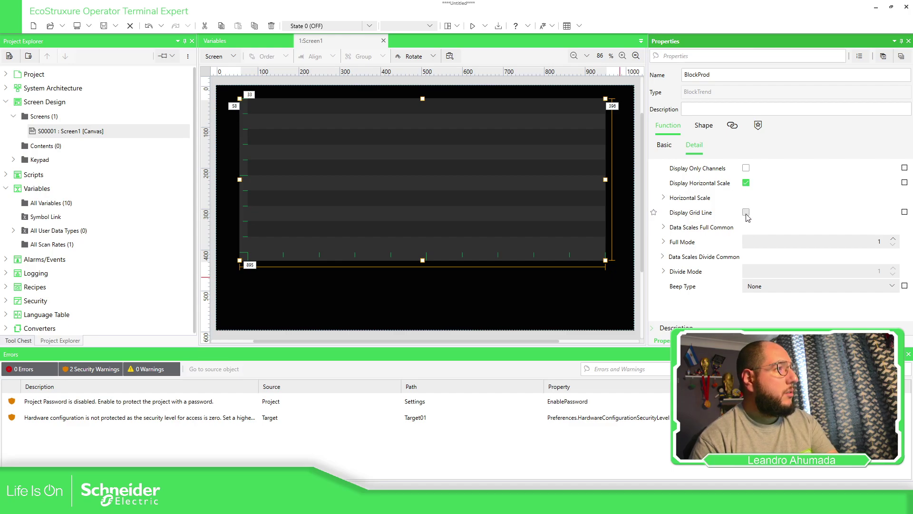
left_click(746, 213)
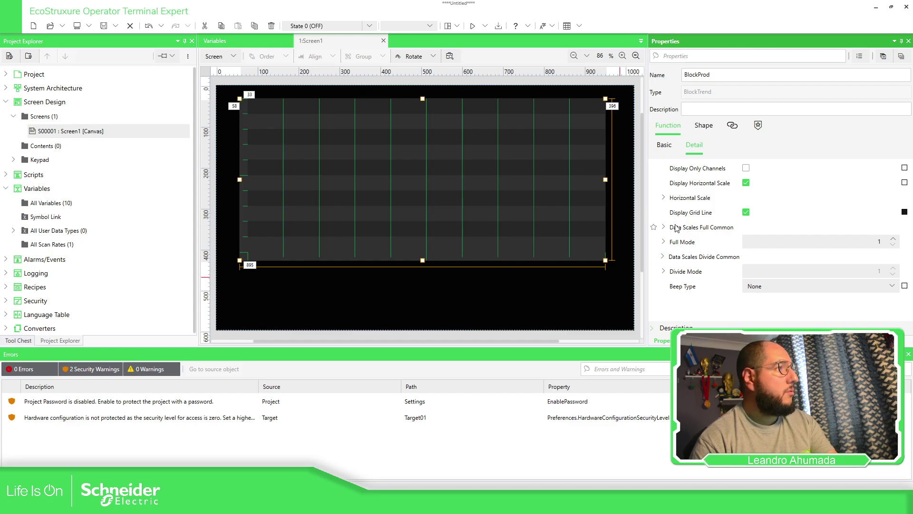
left_click(663, 257)
scroll(713, 238, "down", 2)
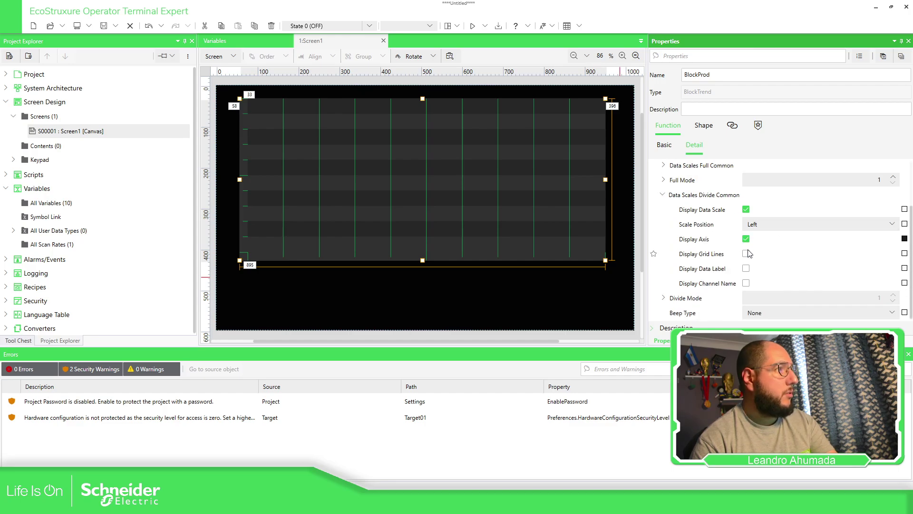
left_click(746, 254)
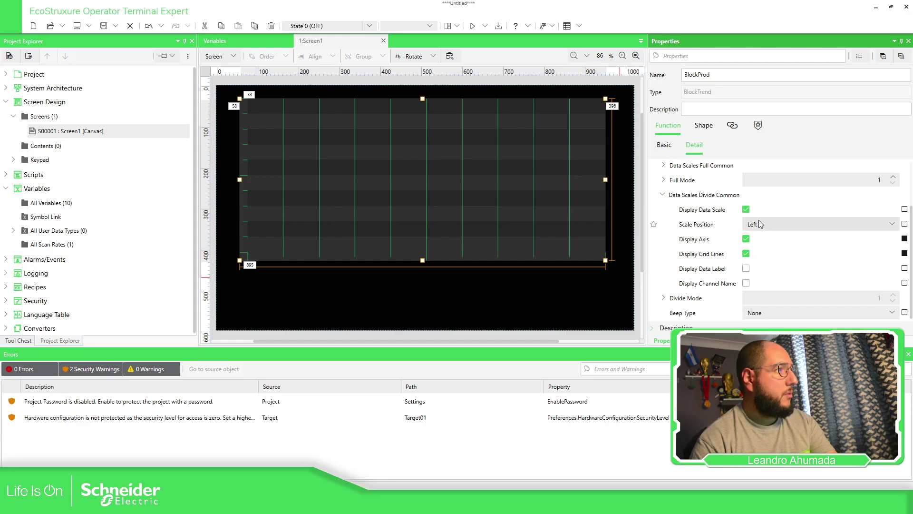
left_click(746, 283)
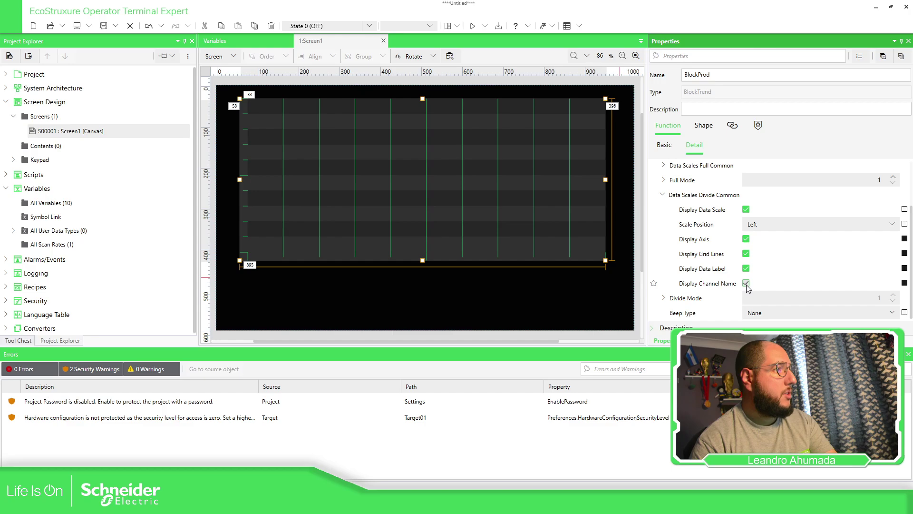
Show the Full Mode Scale 0 axis and turn on the divided data scale display
left_click(664, 180)
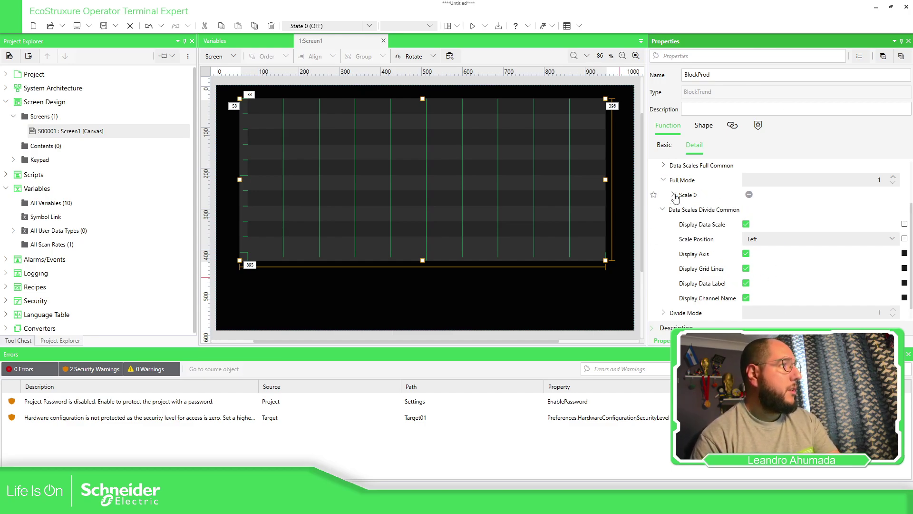
left_click(674, 195)
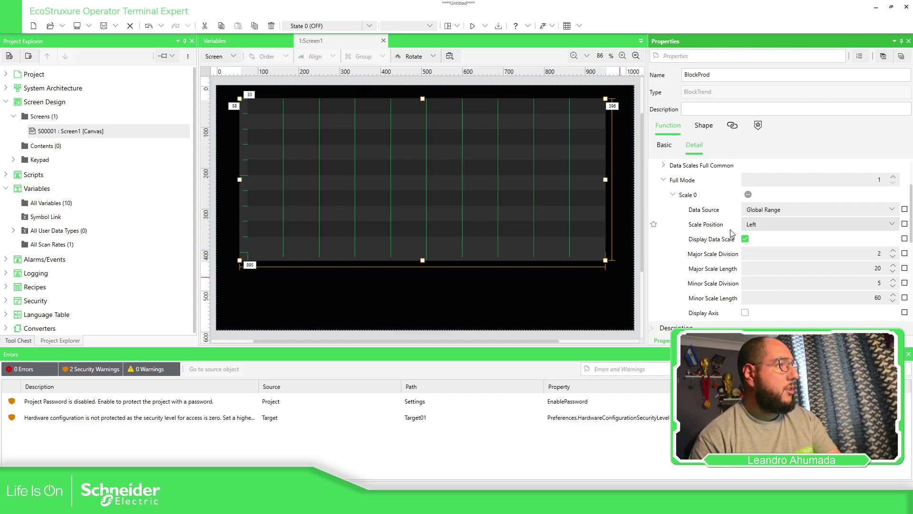
left_click(745, 313)
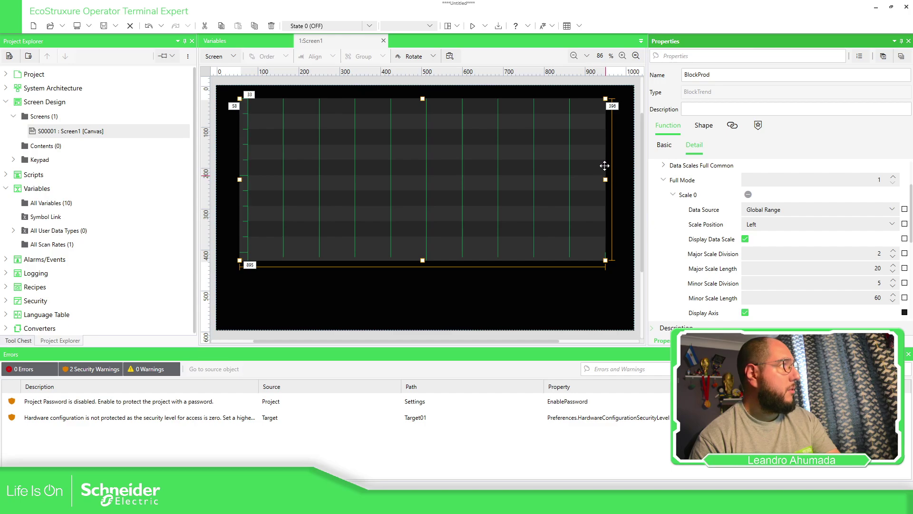
left_click(673, 196)
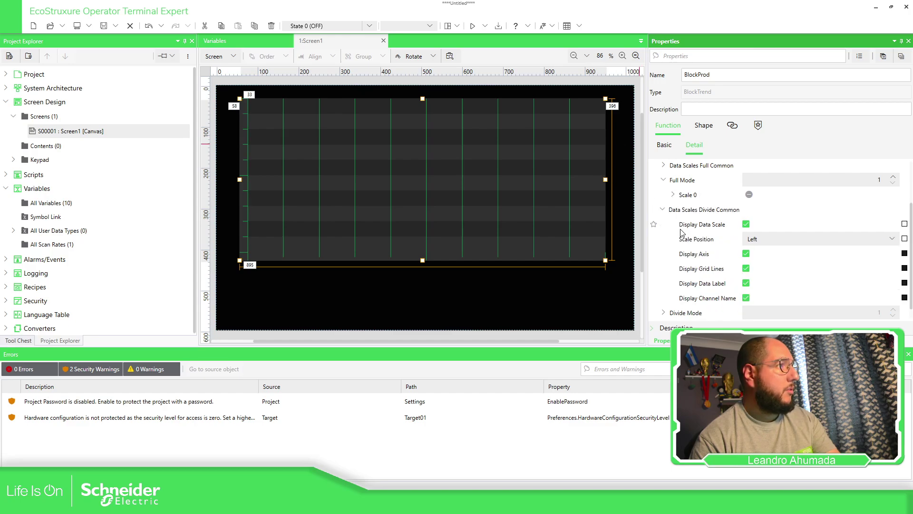
left_click(746, 224)
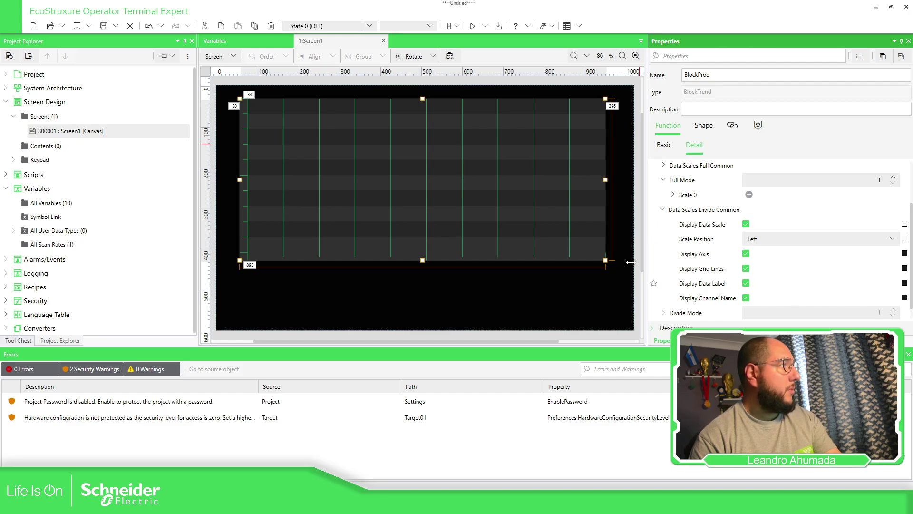
left_click(483, 287)
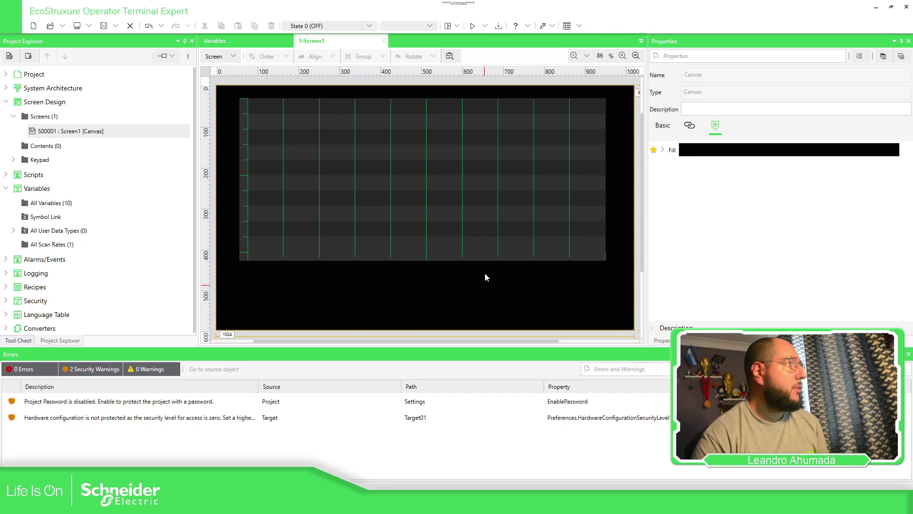
Shrink the BlockProd trend slightly toward the upper left
left_click(447, 171)
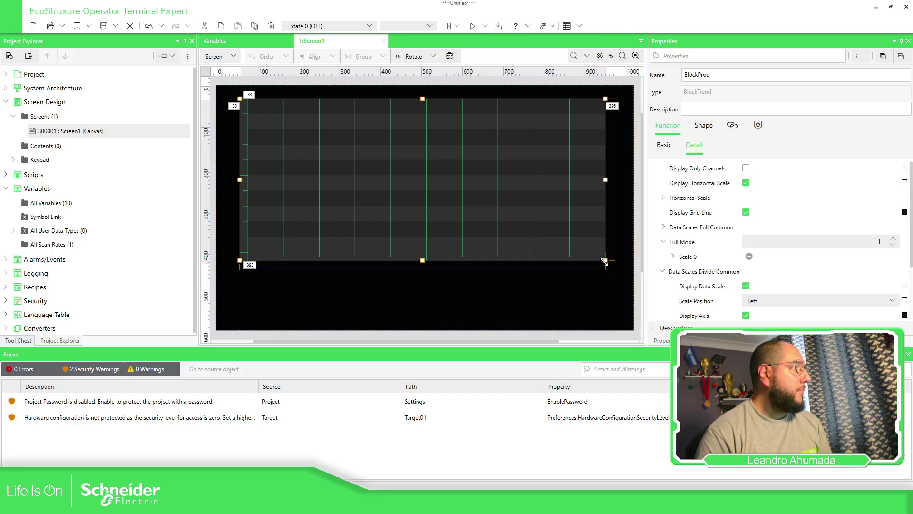
left_click_drag(605, 260, 525, 243)
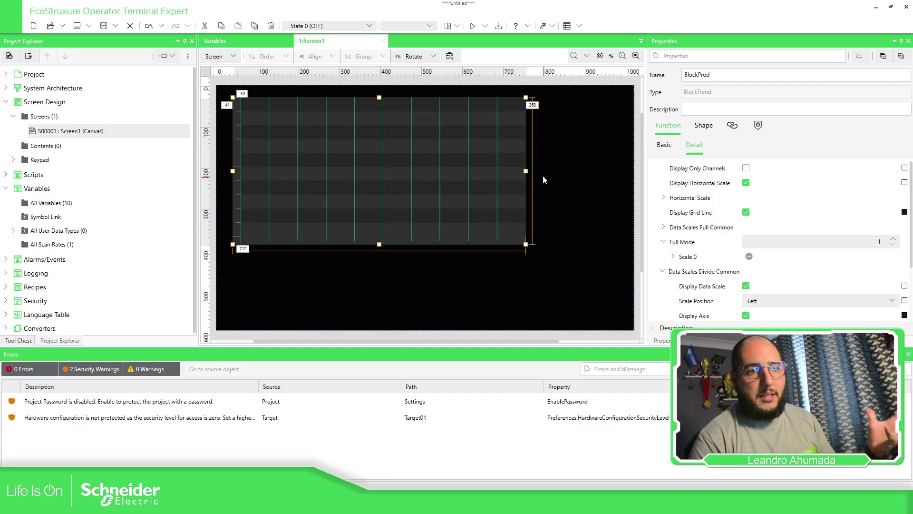
left_click(503, 275)
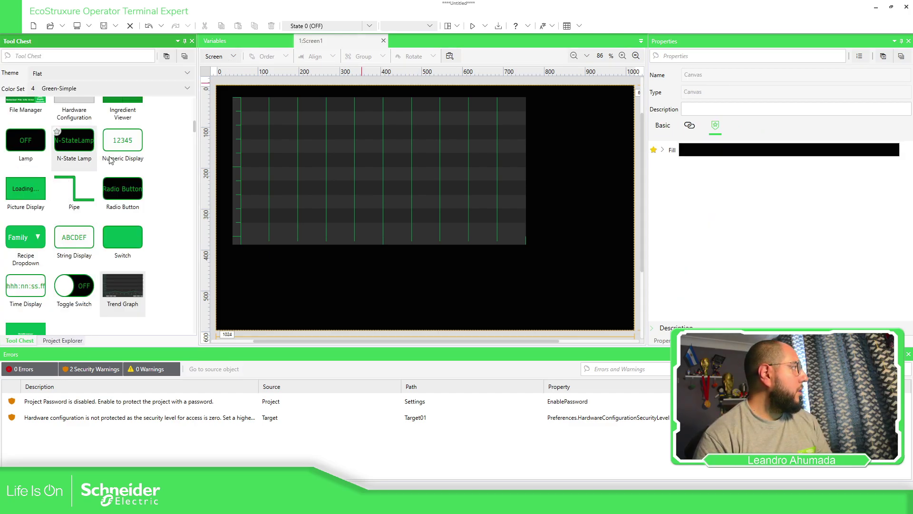
Place a numeric display below the trend with 3 integer digits
left_click(122, 143)
left_click(231, 268)
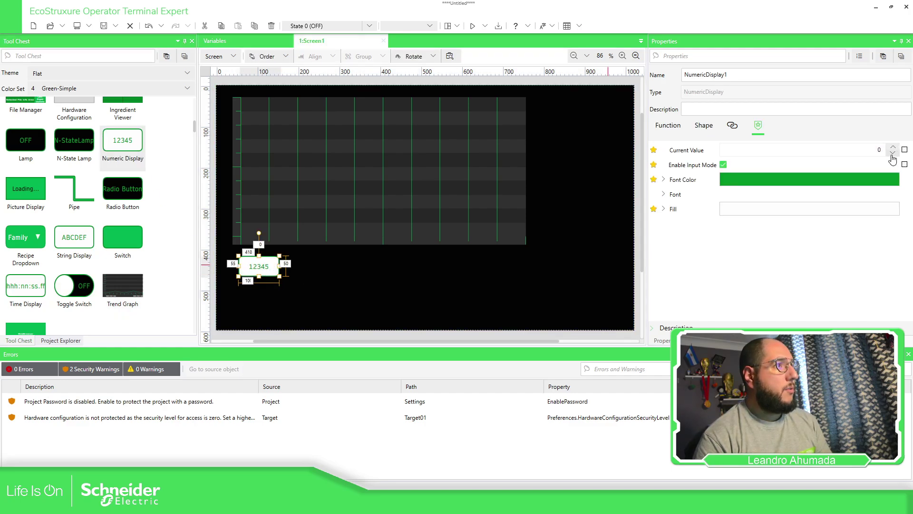
left_click(668, 126)
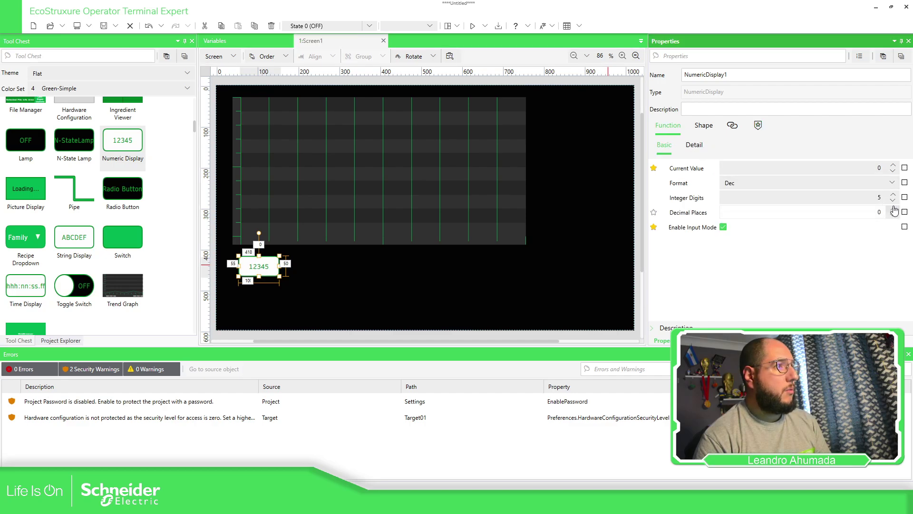
left_click(893, 201)
left_click(892, 201)
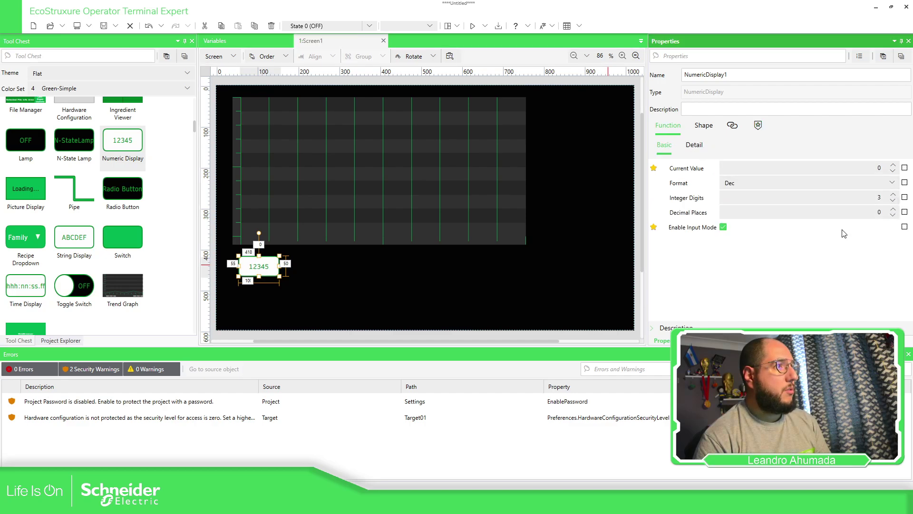
left_click(695, 145)
scroll(746, 255, "down", 3)
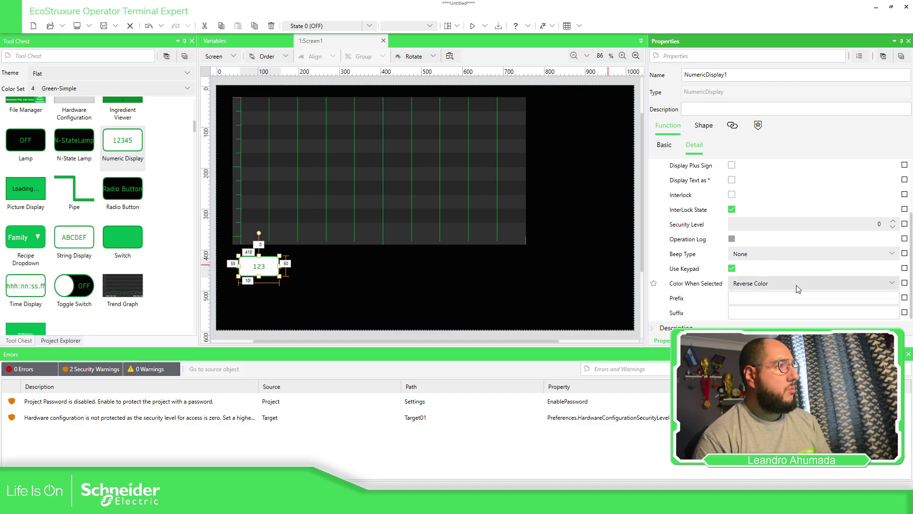
scroll(708, 273, "up", 3)
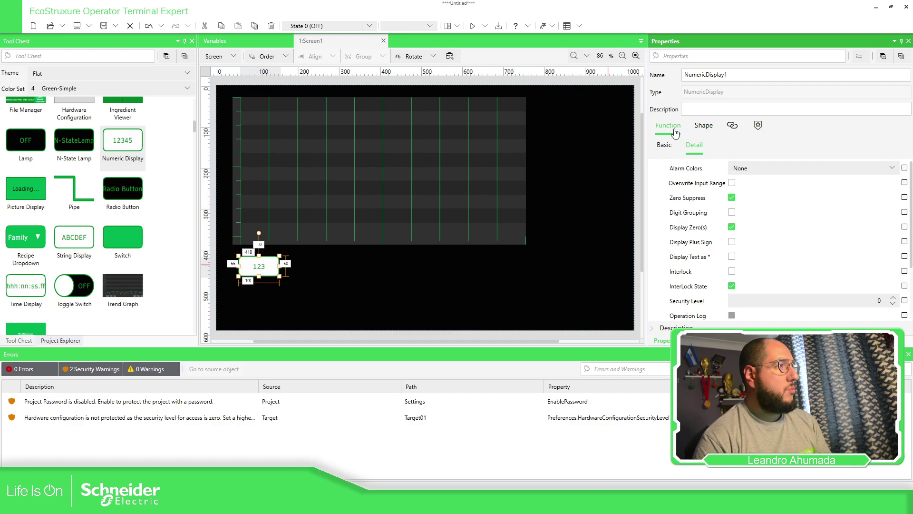
left_click(664, 145)
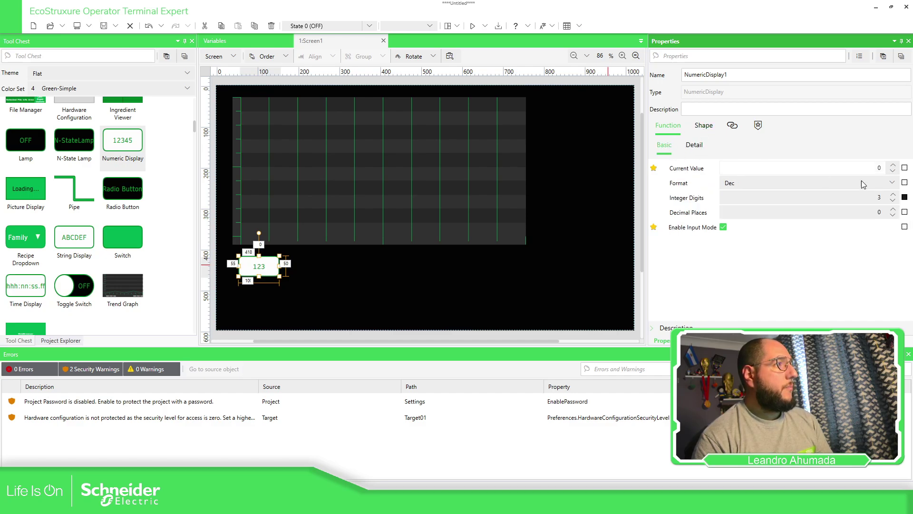
Bind the numeric display's Current Value to the wProd[0] array element
left_click(905, 169)
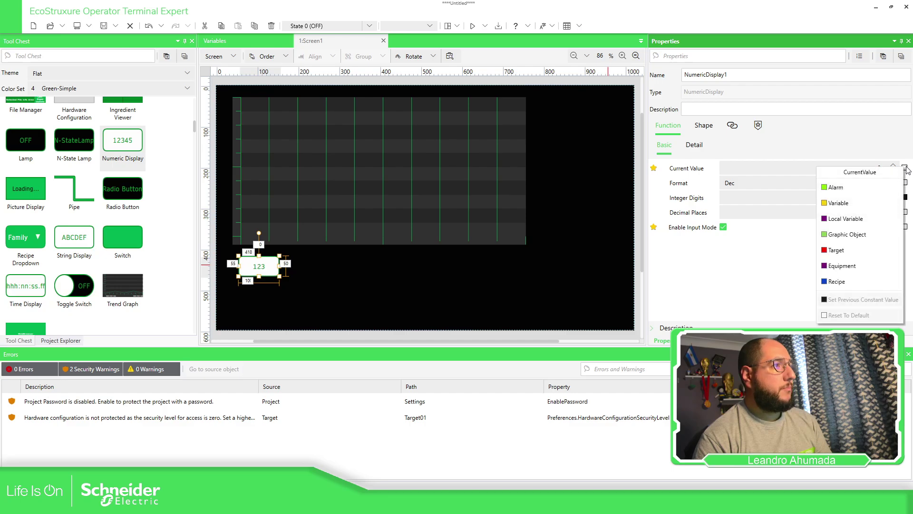
left_click(838, 203)
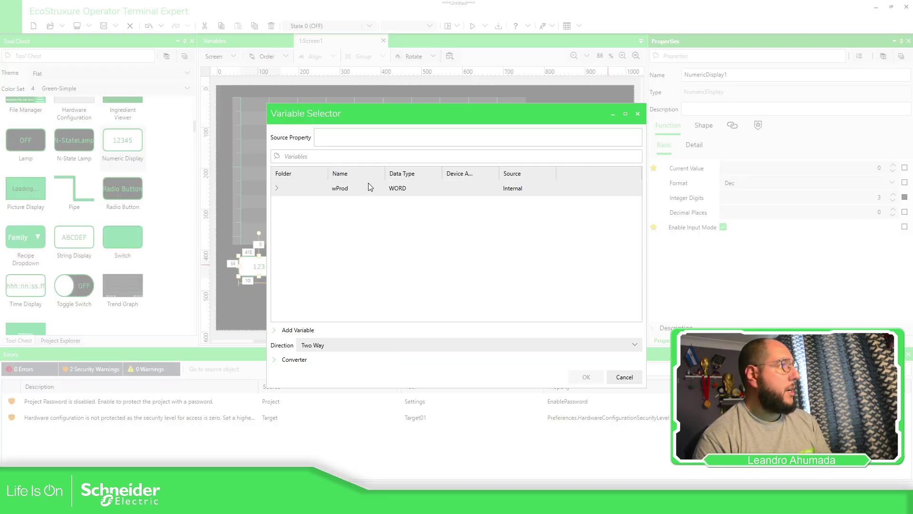
left_click(275, 188)
left_click(276, 189)
left_click(351, 204)
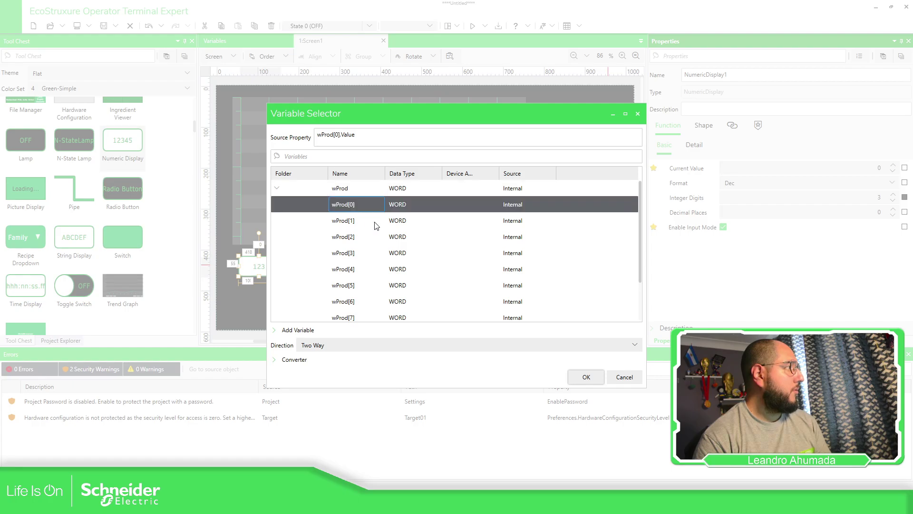
left_click(584, 376)
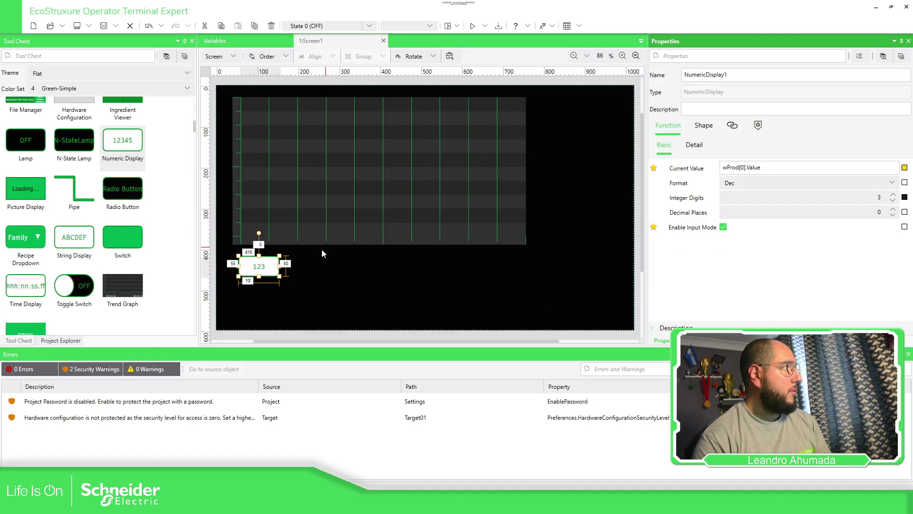
left_click(275, 257)
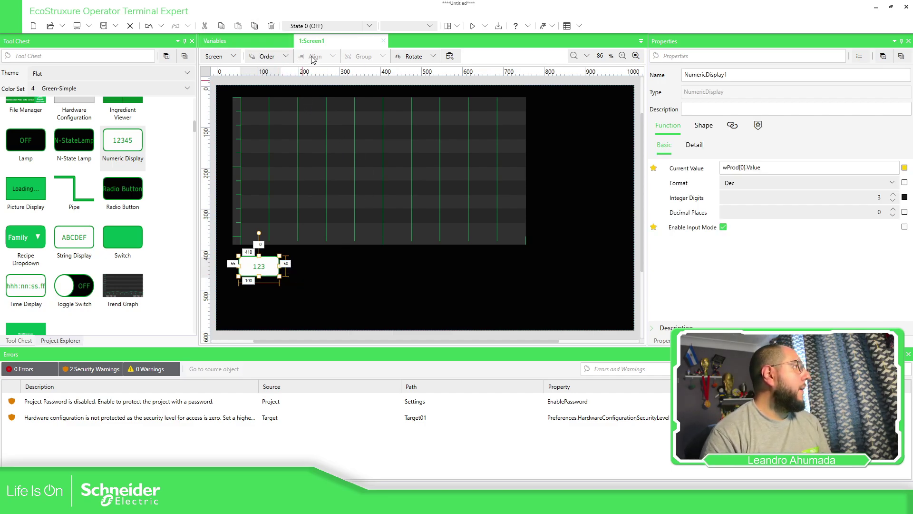
Duplicate the numeric display into a horizontal row of nine, incrementing the wProd index
left_click(254, 26)
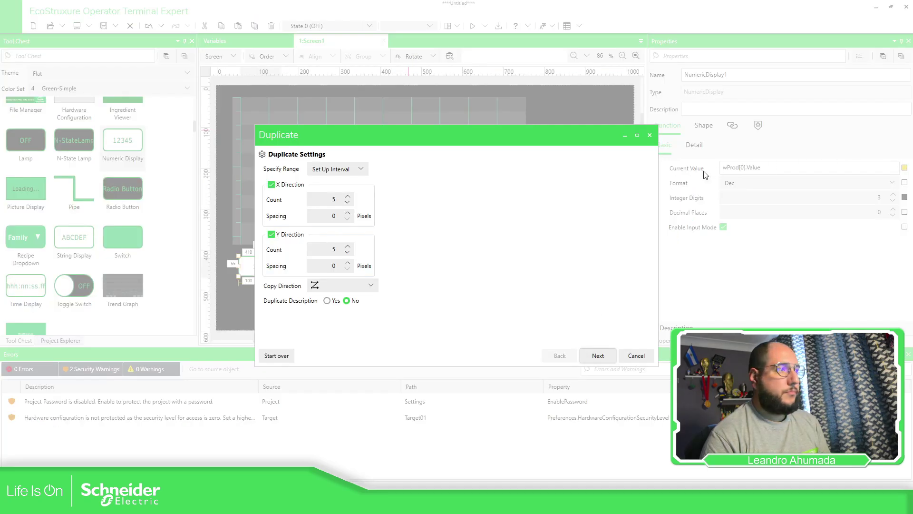
left_click(271, 234)
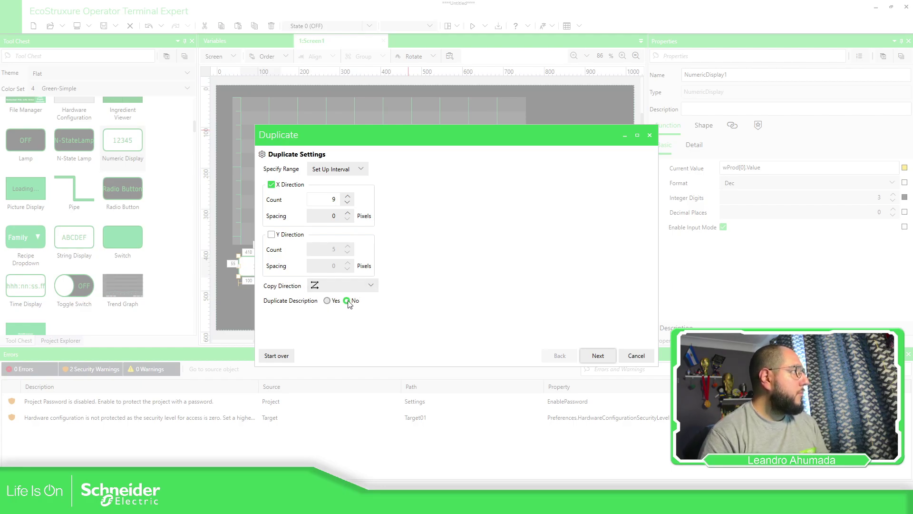
left_click(598, 355)
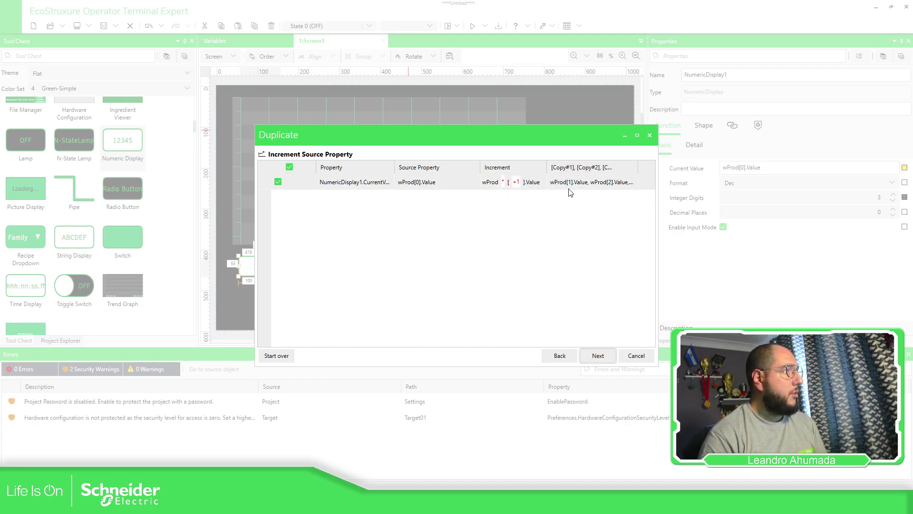
left_click(607, 358)
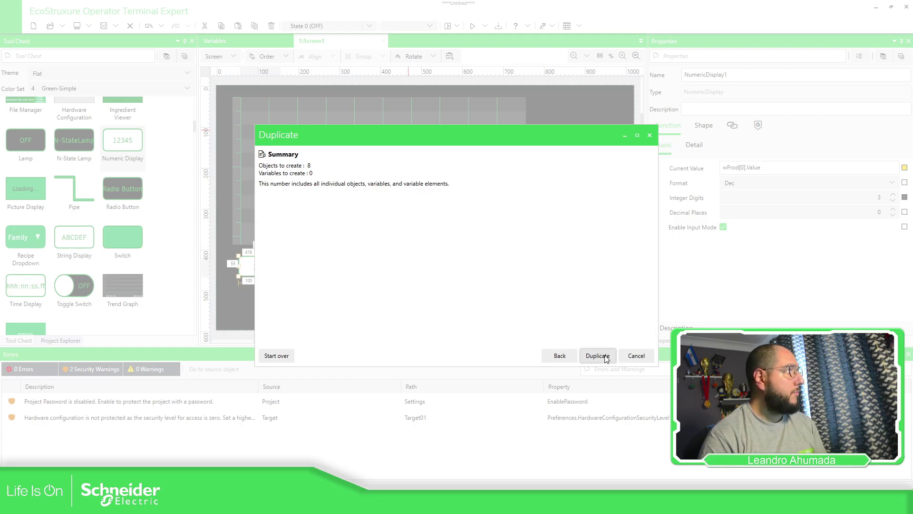
left_click(606, 358)
left_click(441, 306)
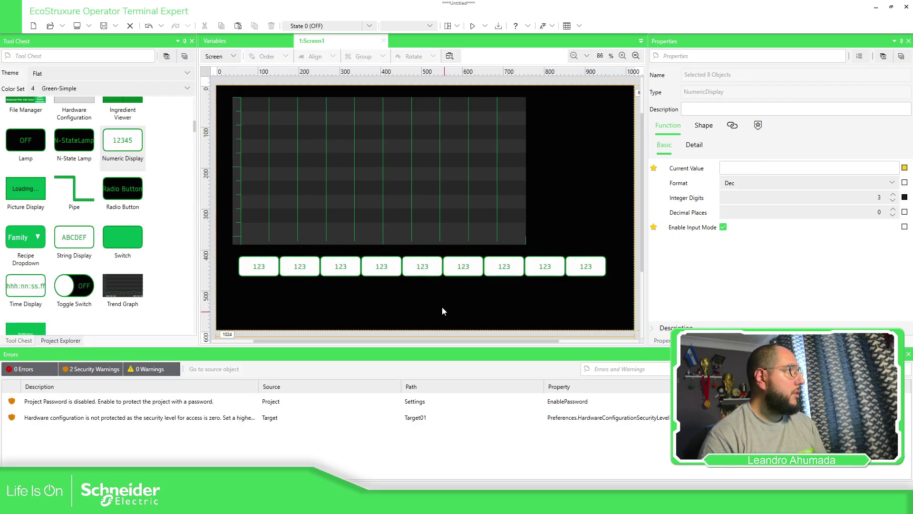
Check each duplicated display is bound to the next successive wProd element
left_click(274, 257)
left_click(301, 266)
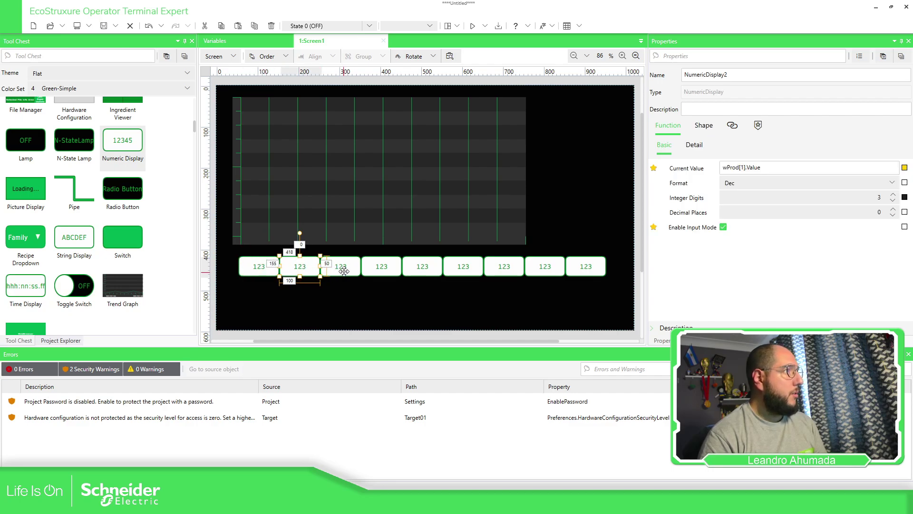
left_click(344, 271)
left_click(382, 271)
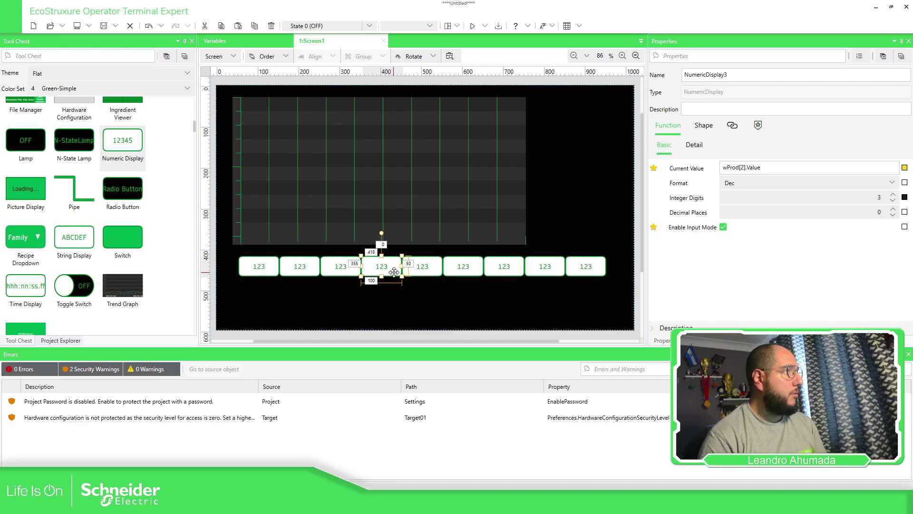
left_click(426, 274)
left_click(468, 272)
left_click(514, 268)
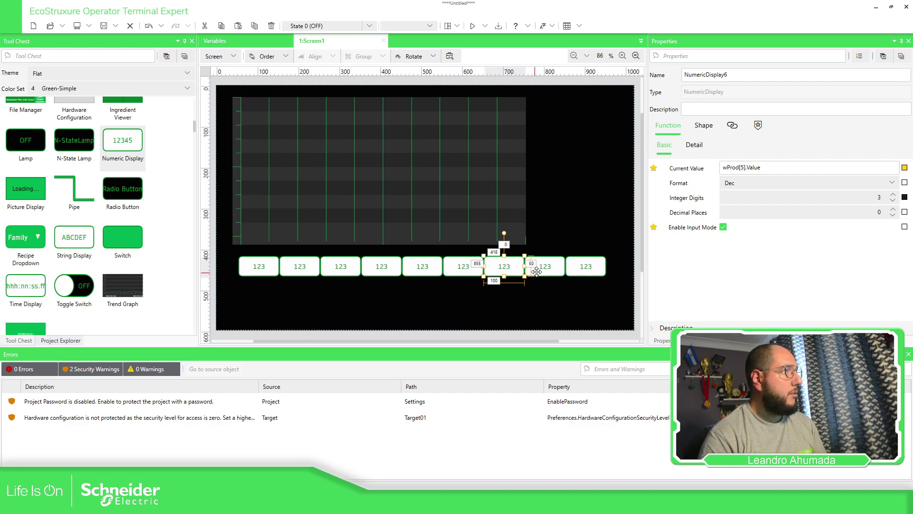
left_click(538, 271)
left_click(583, 270)
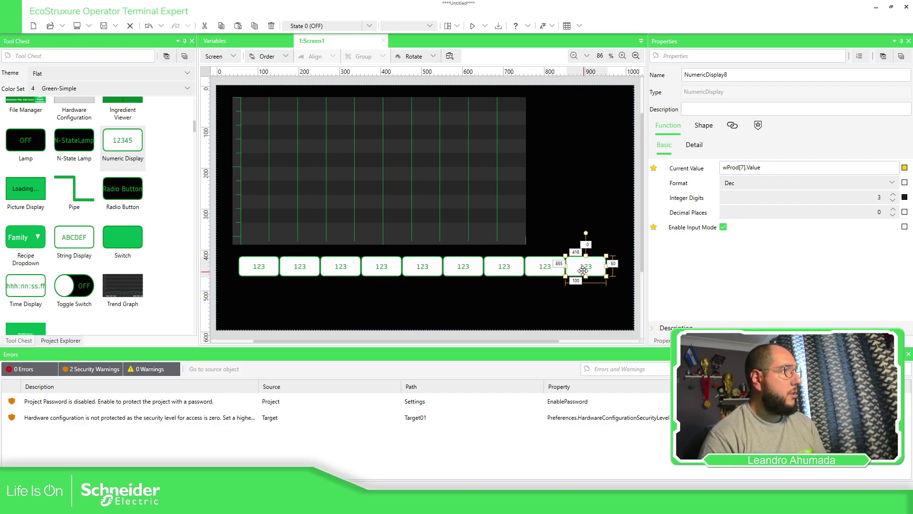
left_click(598, 253)
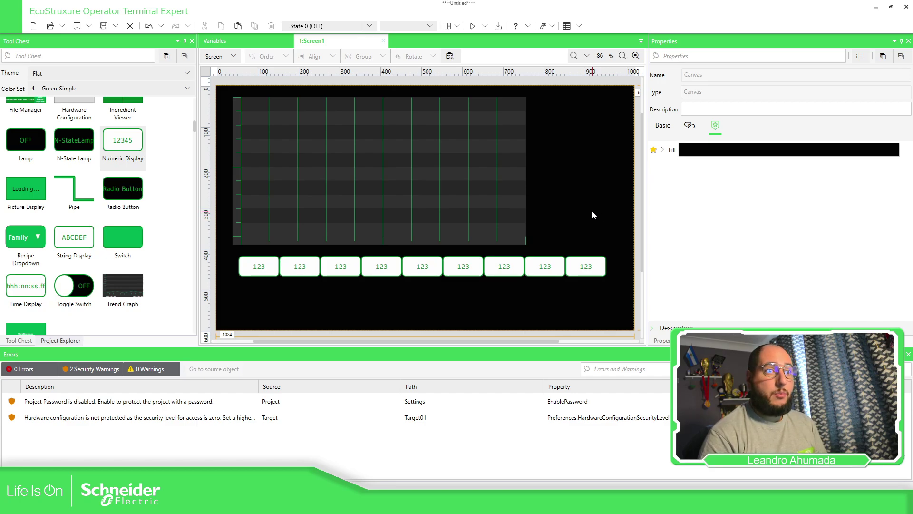
Place three Switch parts stacked to the right of the trend
left_click_drag(136, 247, 290, 278)
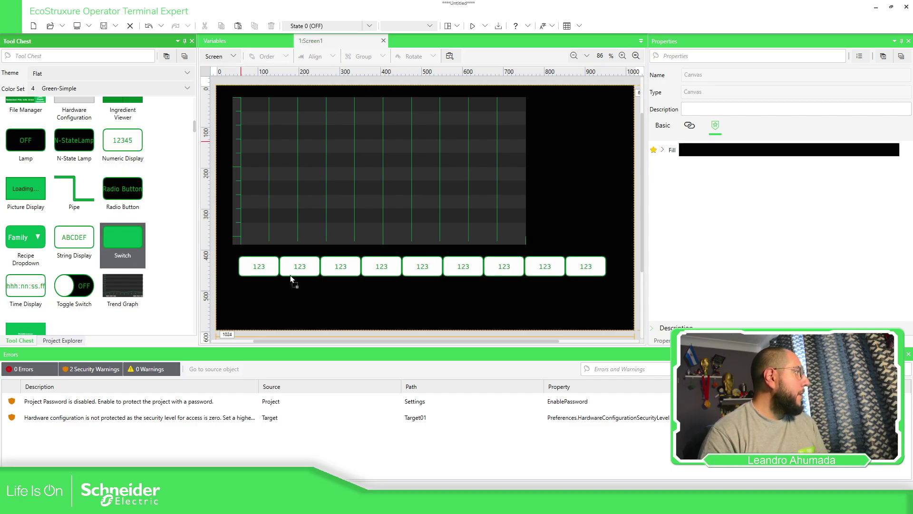
left_click_drag(572, 110, 572, 108)
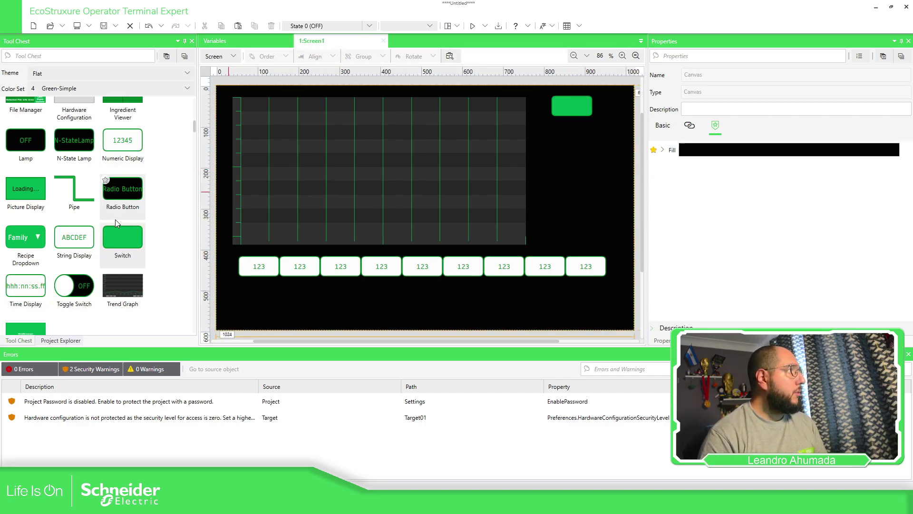
left_click_drag(115, 223, 582, 141)
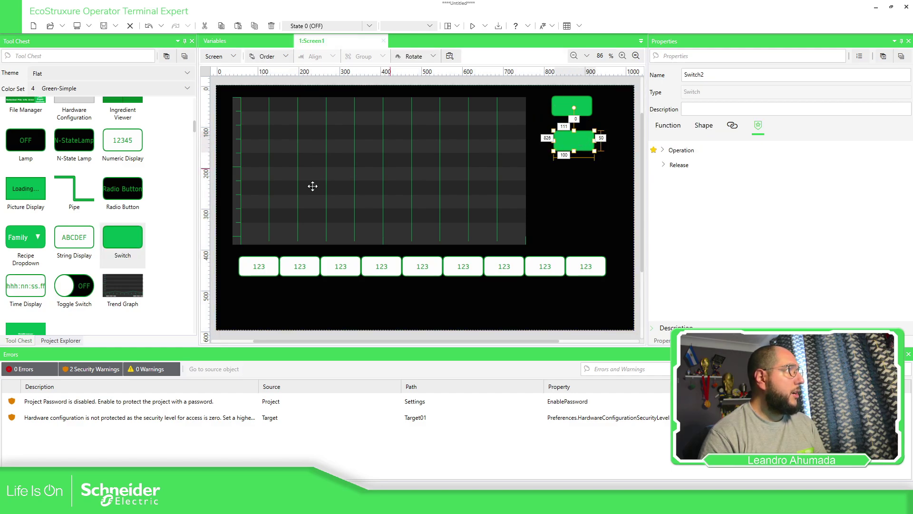
left_click_drag(138, 238, 590, 175)
Open Screen1's script editor and expand all script block categories
left_click(353, 86)
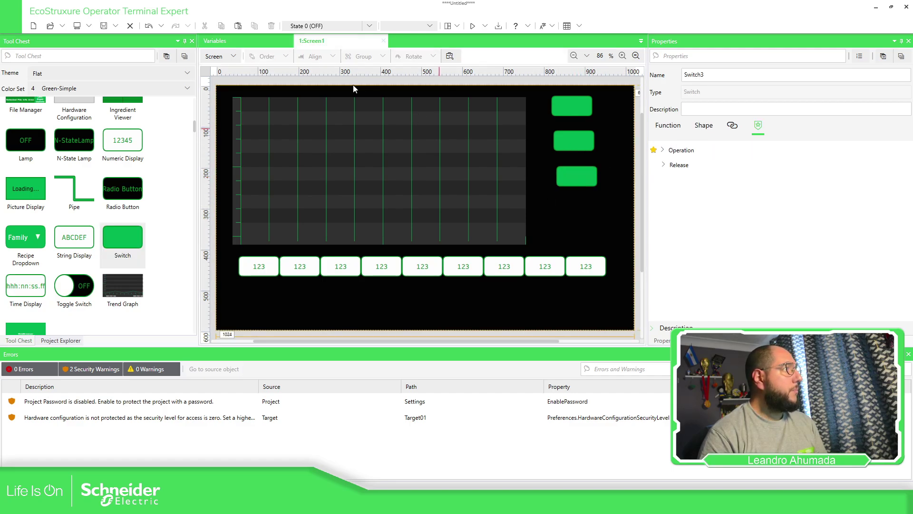
left_click(234, 56)
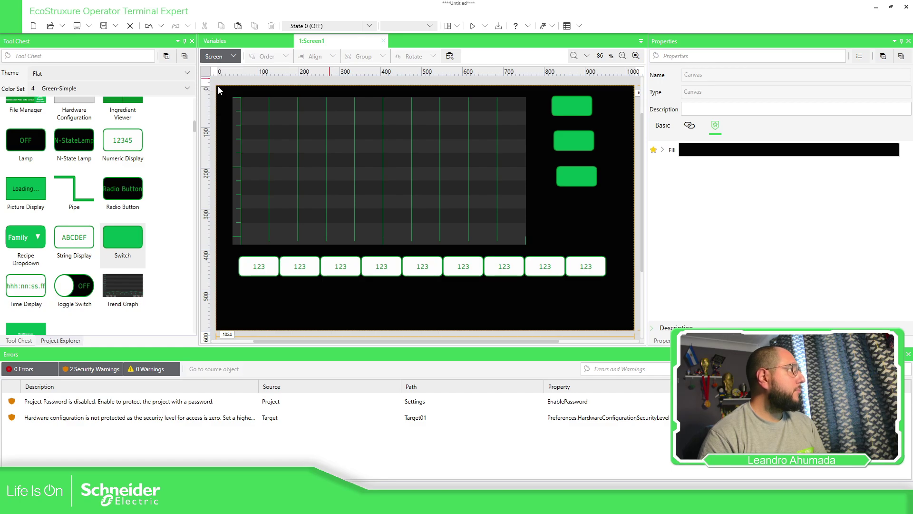
left_click(172, 62)
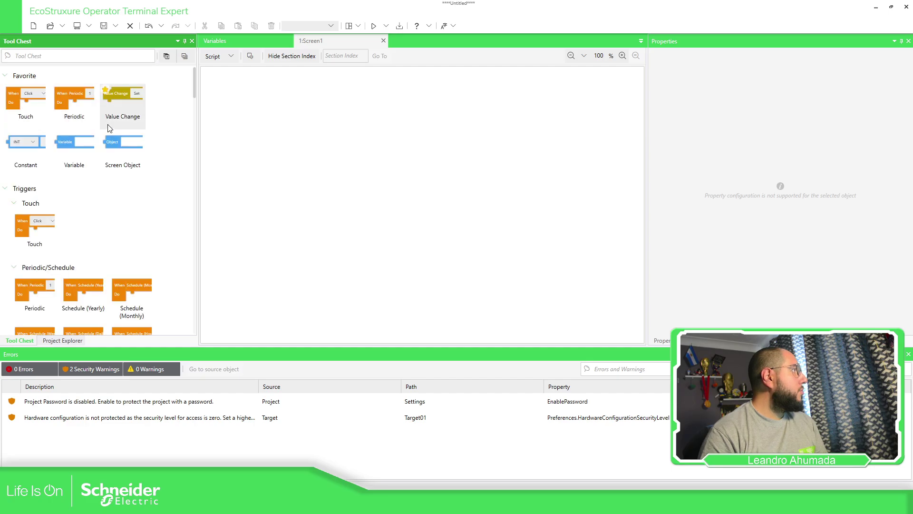
Add a Block Trend action under the Click trigger targeting the BlockProd trend
scroll(145, 179, "down", 8)
scroll(147, 182, "down", 10)
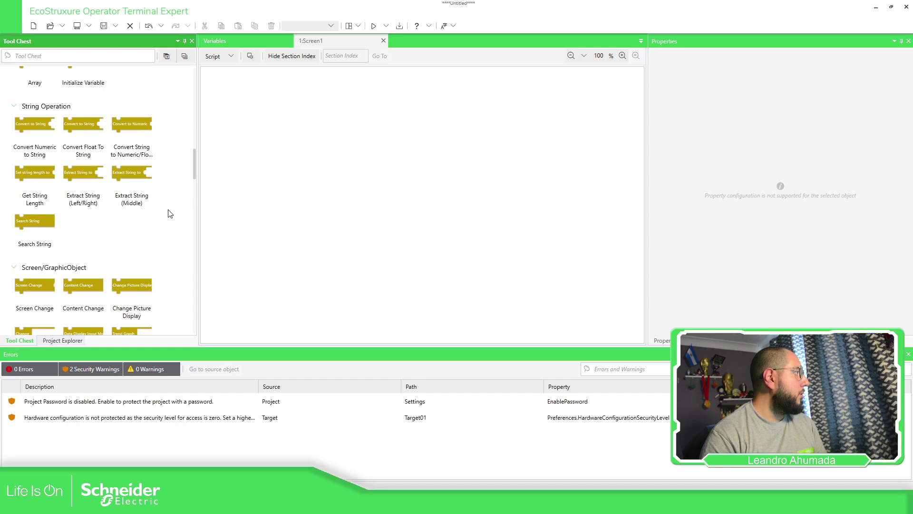
scroll(122, 184, "up", 15)
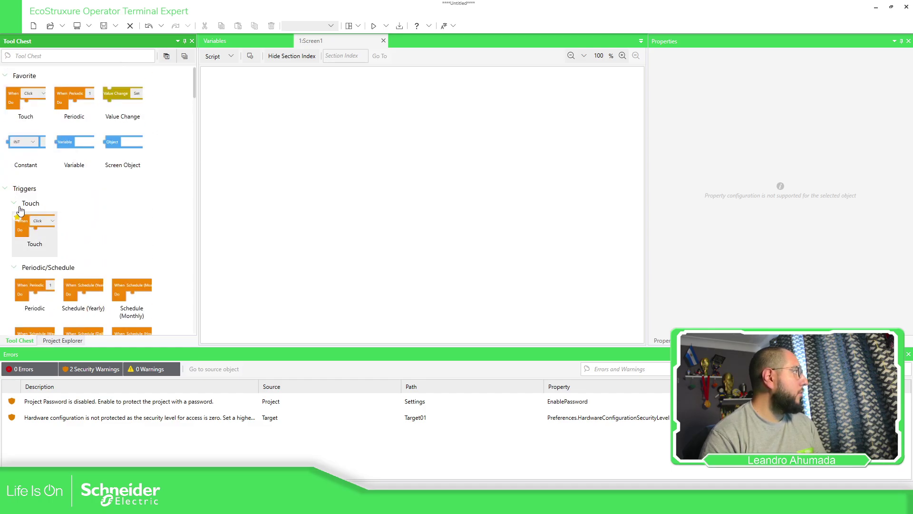
left_click_drag(360, 192, 256, 96)
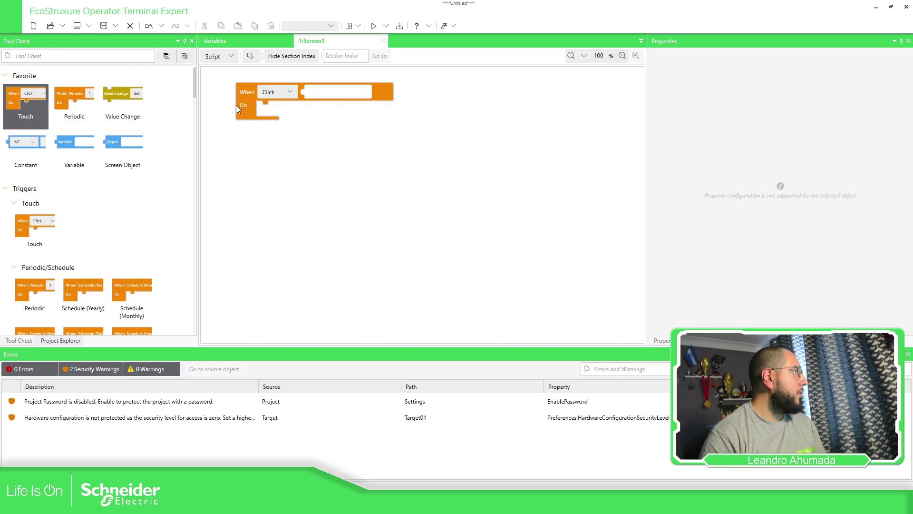
scroll(91, 208, "down", 1)
scroll(102, 179, "down", 10)
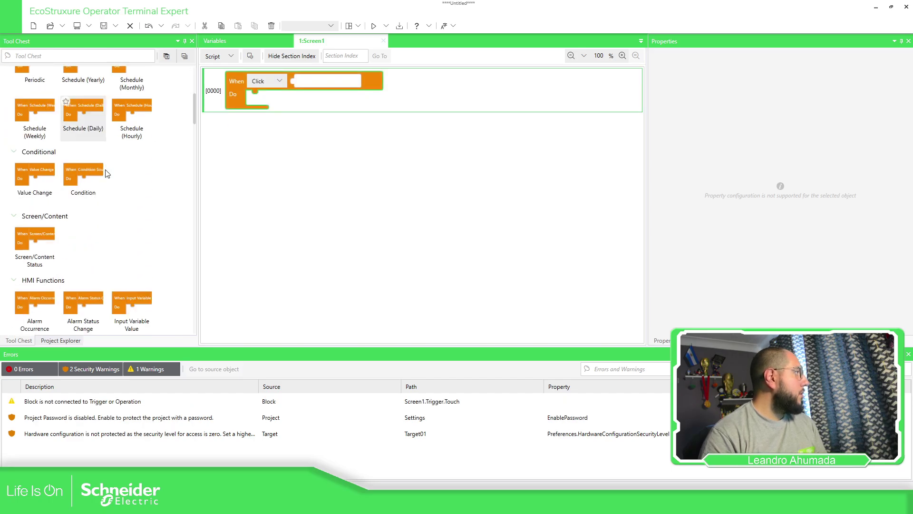
scroll(119, 218, "down", 10)
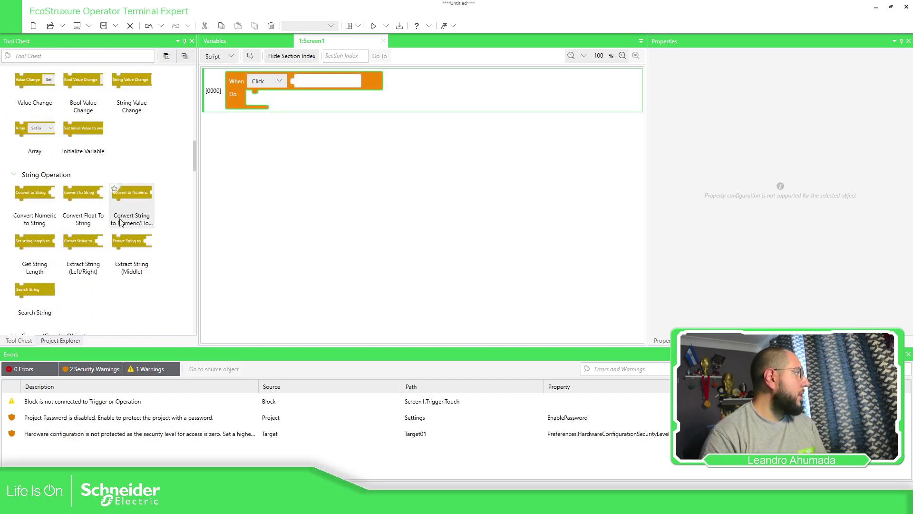
scroll(122, 223, "down", 8)
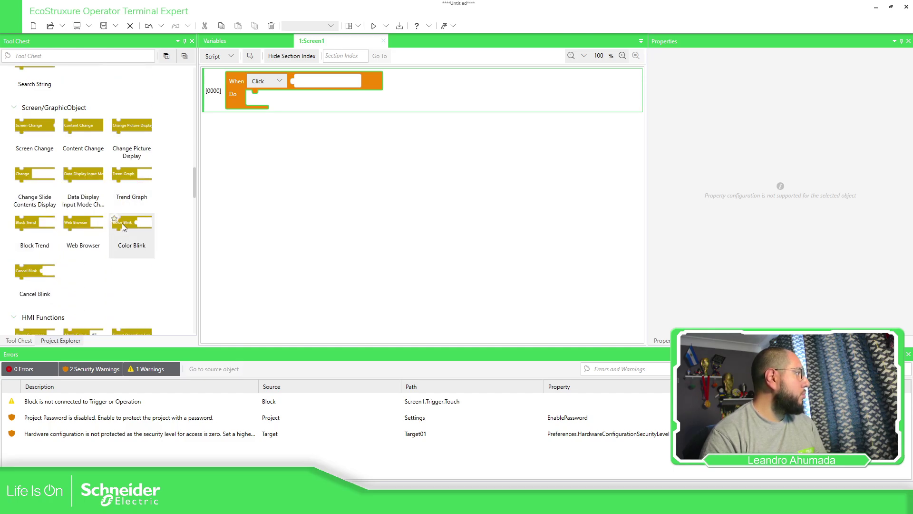
left_click_drag(35, 157, 271, 107)
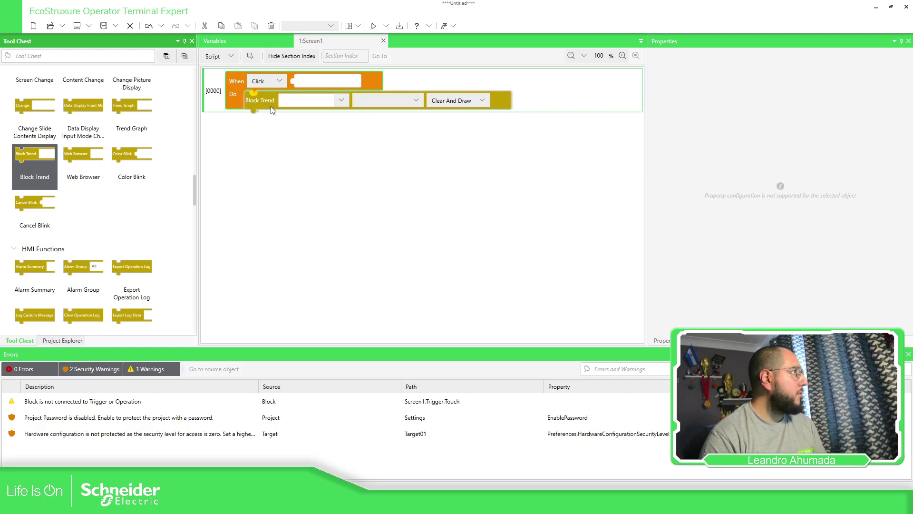
left_click(343, 98)
left_click(310, 117)
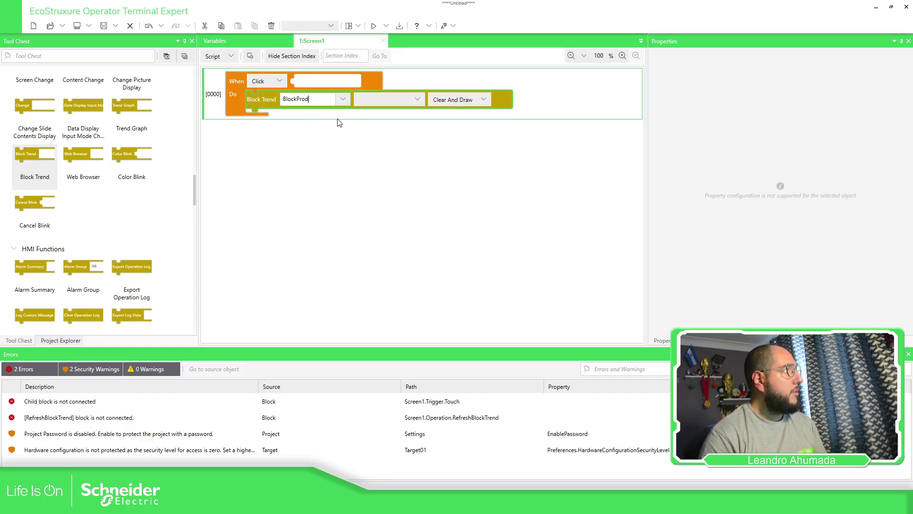
Apply the Block Trend action to All Channels and change it from Clear And Draw to Draw
left_click(406, 99)
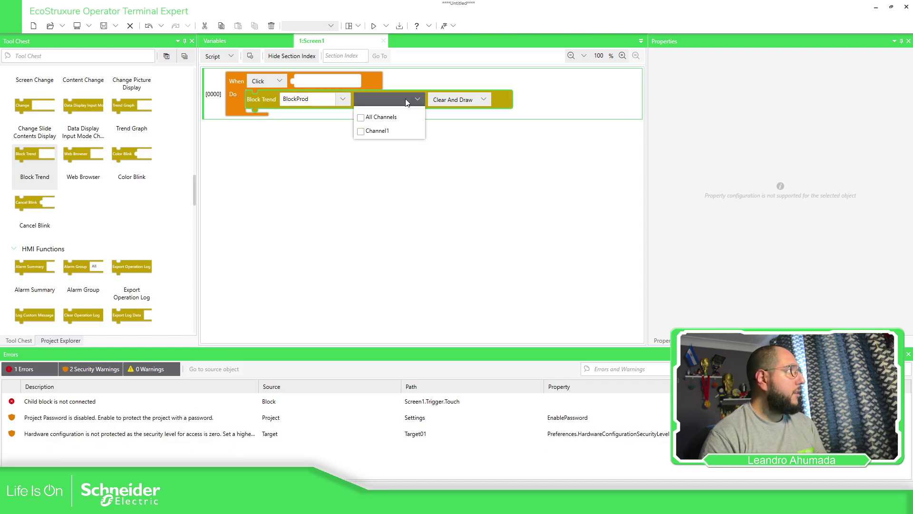
left_click(361, 118)
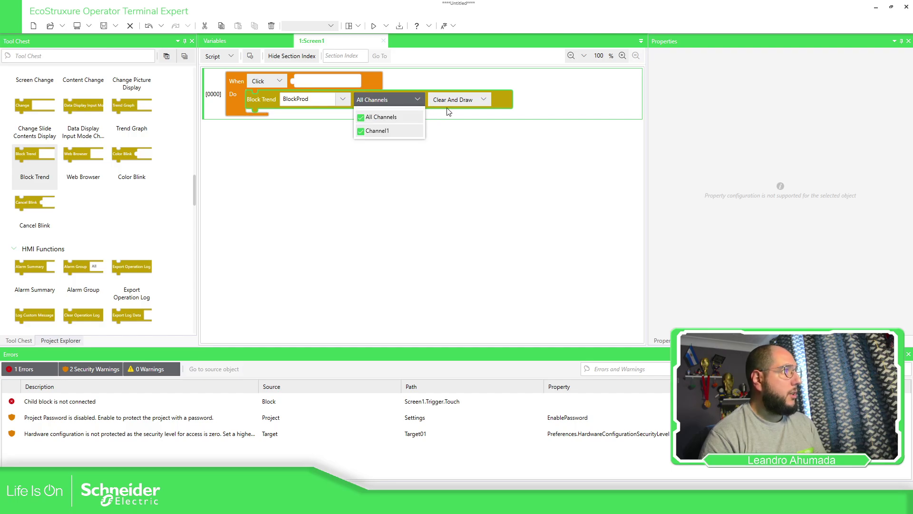
left_click(551, 104)
left_click(483, 100)
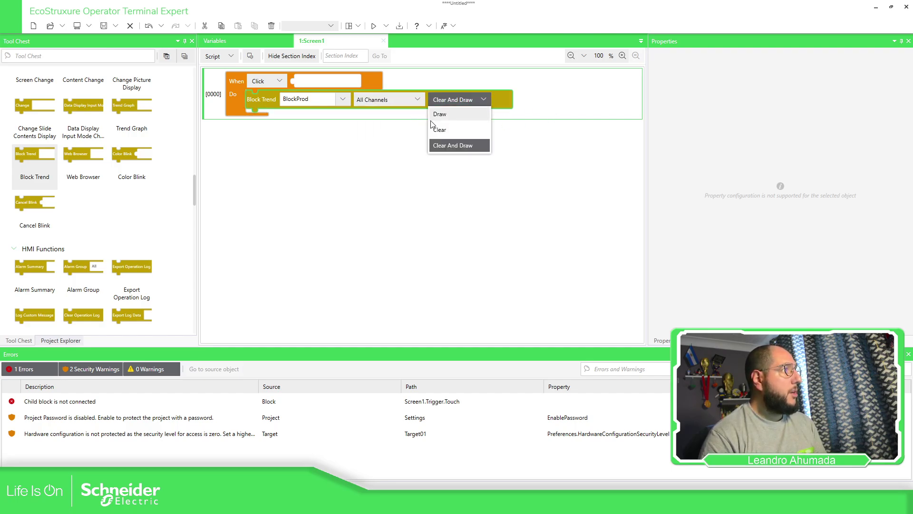
left_click(545, 105)
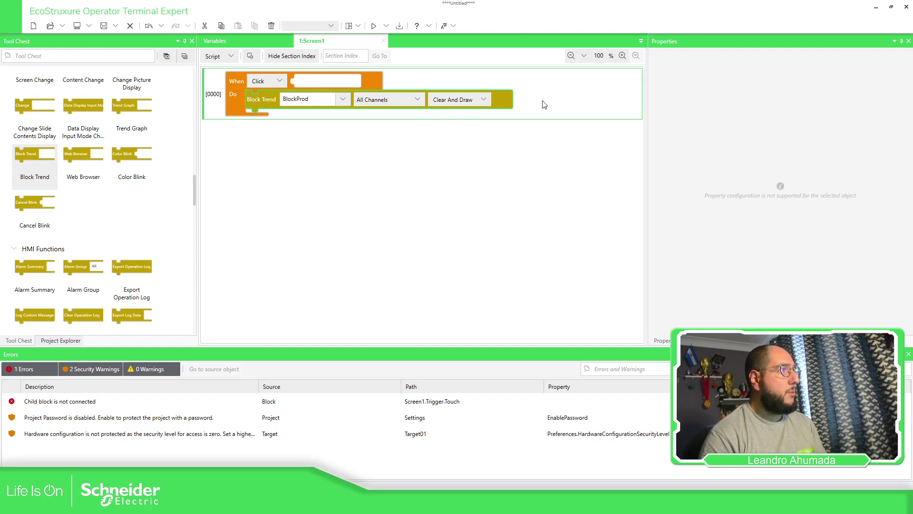
left_click(469, 98)
left_click(458, 115)
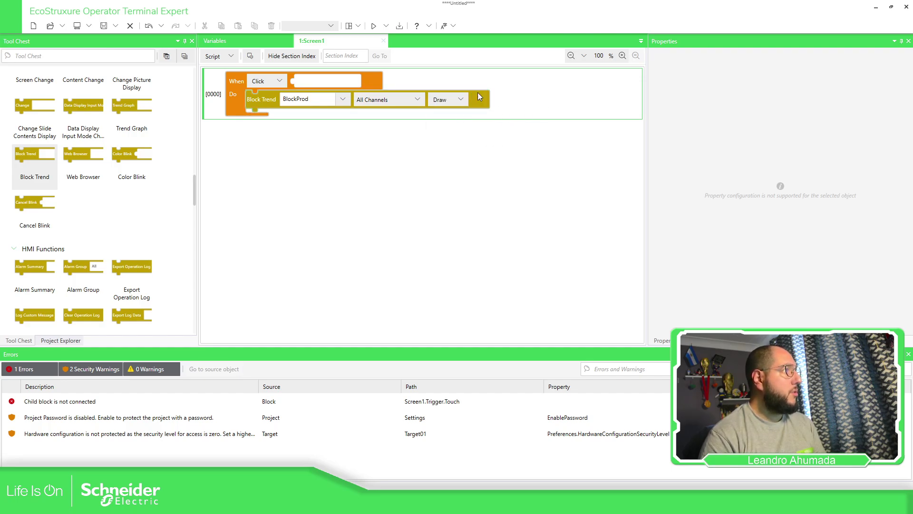
Return from the script to the Screen1 layout view
left_click(231, 59)
left_click(218, 78)
left_click(229, 58)
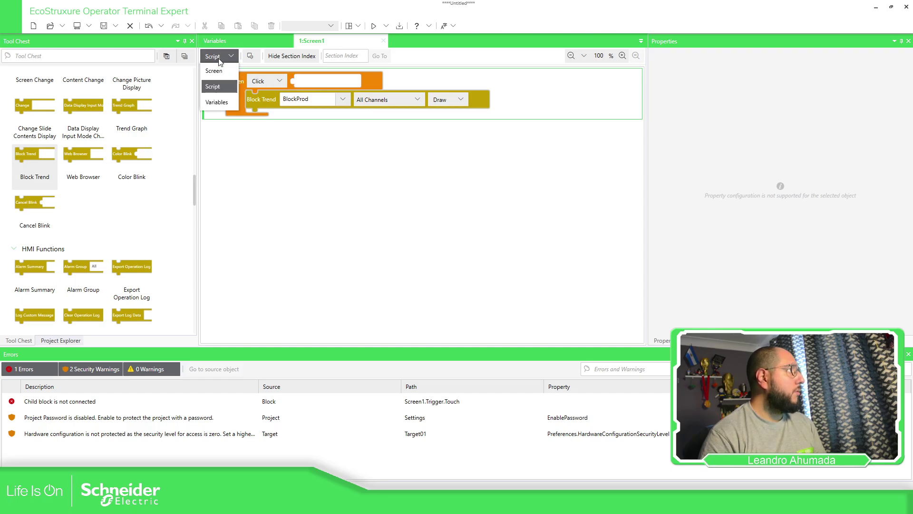
Rename the top, middle and bottom switches to Switch_Draw, Switch_Clear and Switch_All in Properties
left_click(219, 70)
left_click(583, 110)
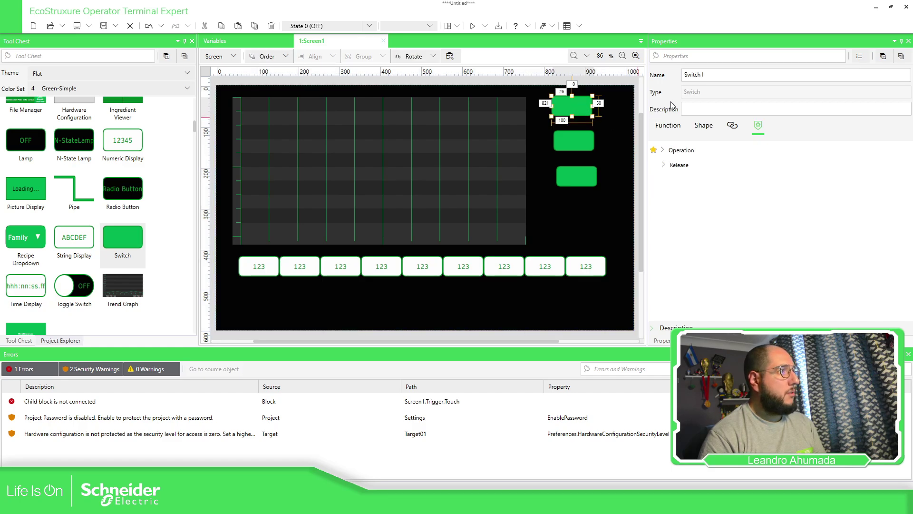
left_click(716, 75)
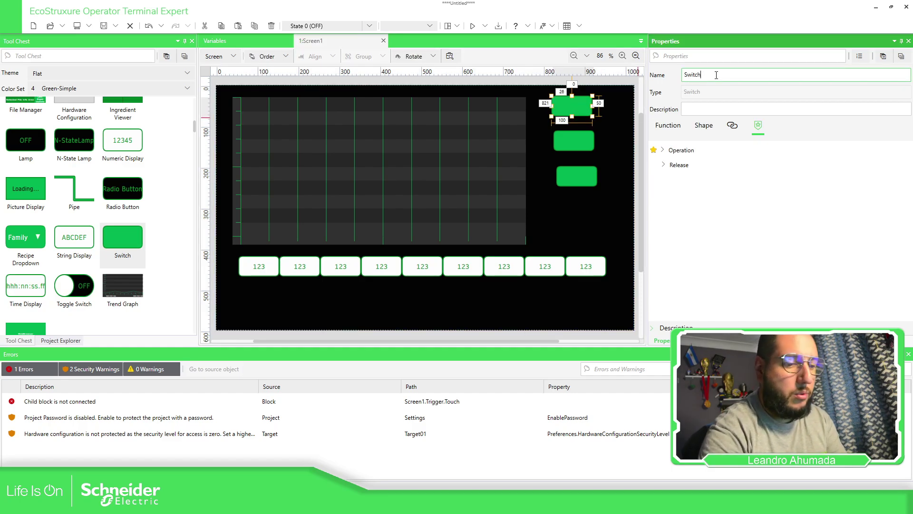
key("BackSpace")
type("_Draw")
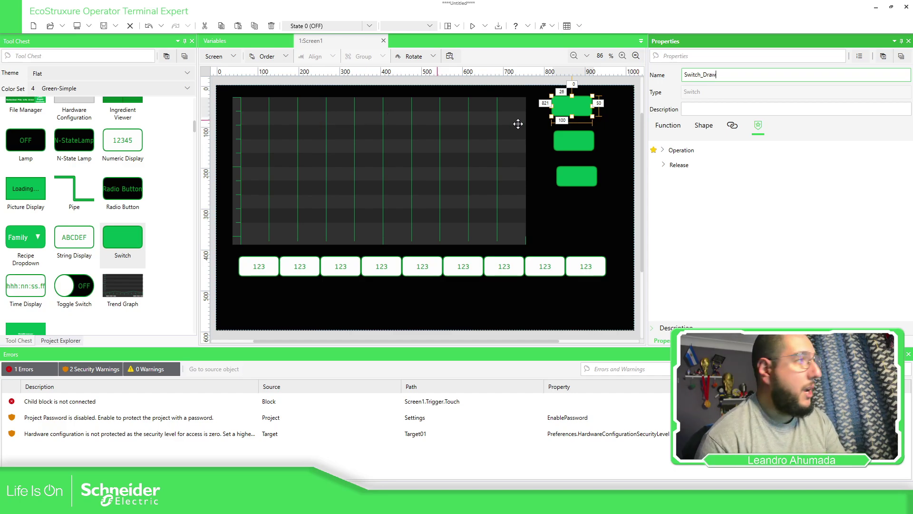
left_click(592, 140)
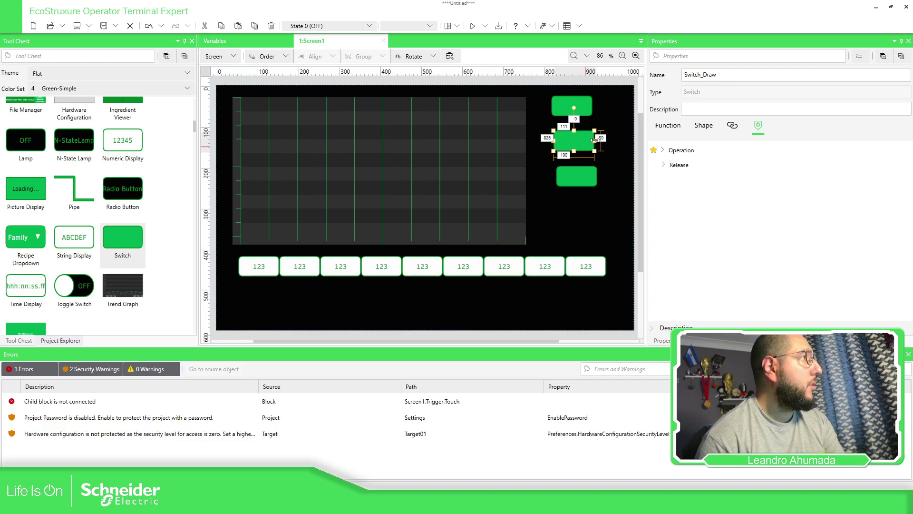
left_click(711, 71)
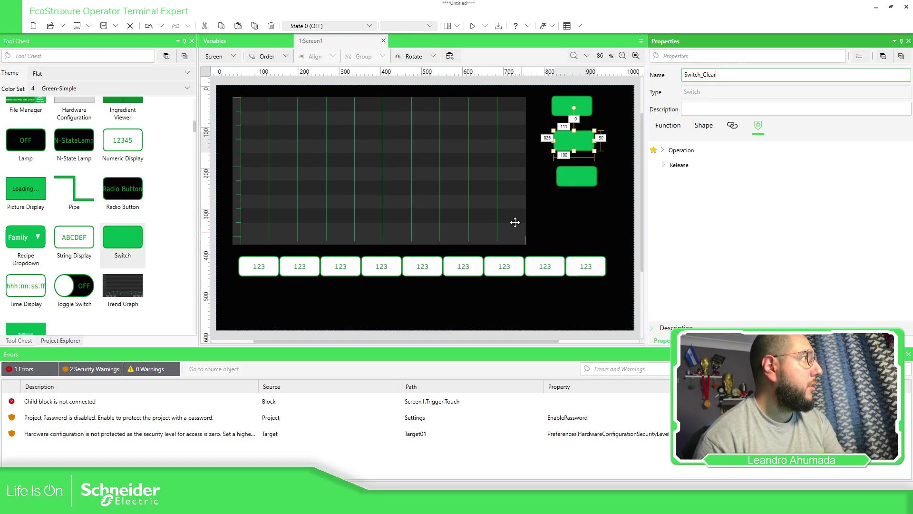
left_click(585, 176)
left_click(714, 74)
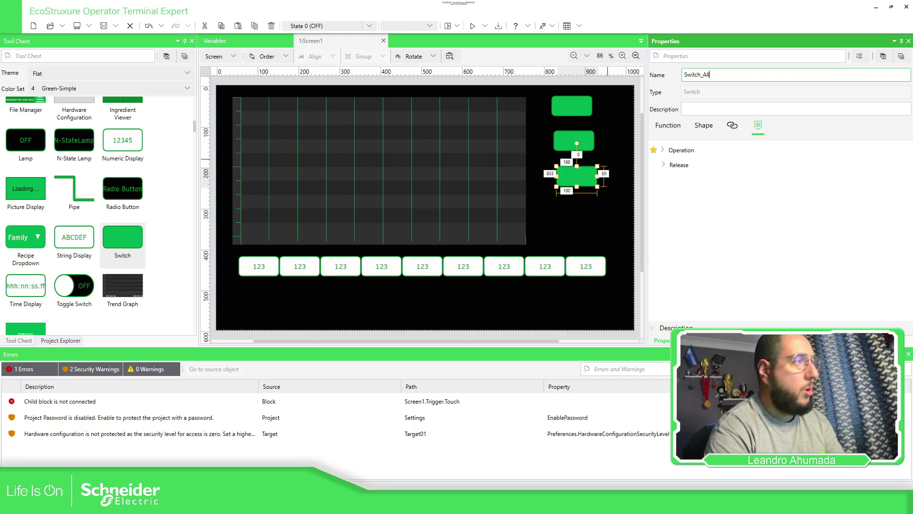
left_click(580, 109)
Give Switch_Draw the text 'Draw' for both its Release and Press states
left_click(704, 125)
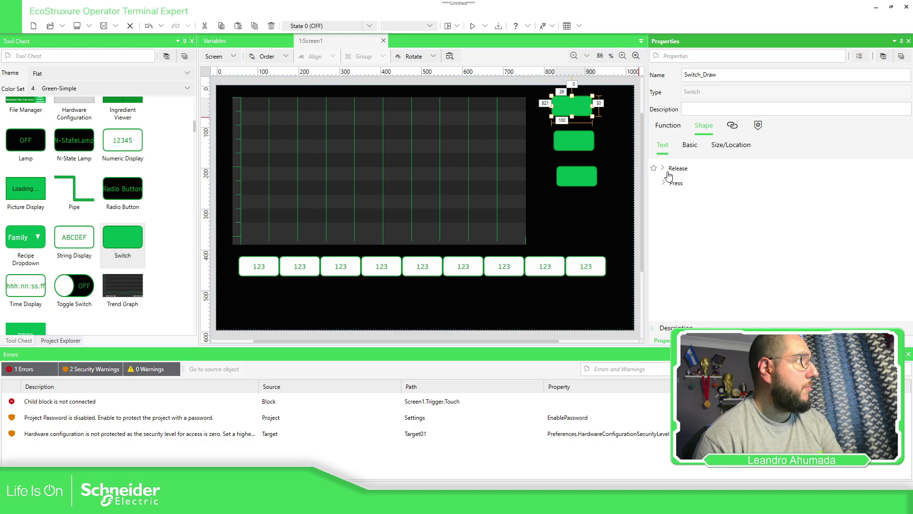
left_click(663, 169)
left_click(663, 243)
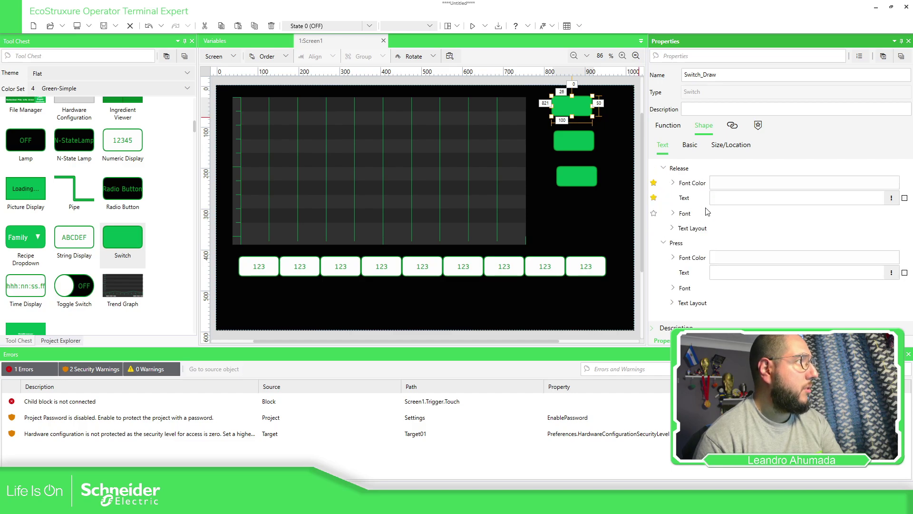
left_click(724, 199)
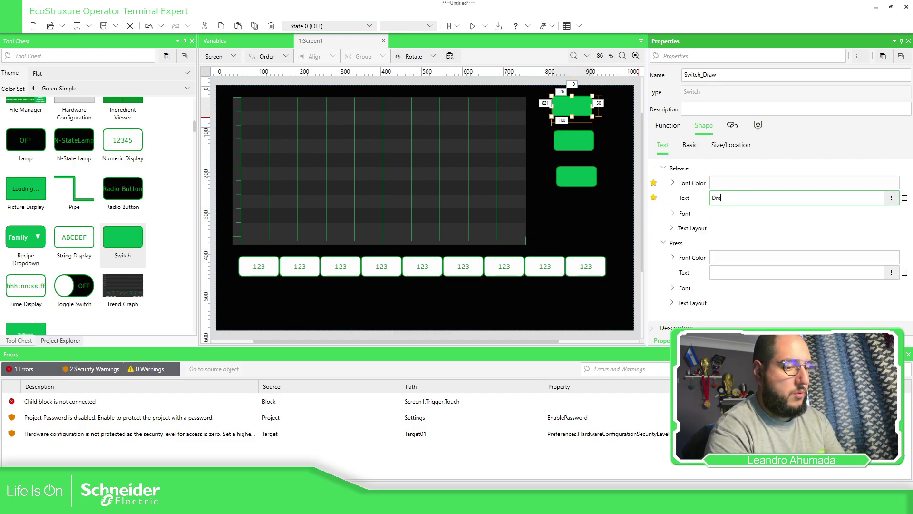
left_click(732, 269)
type("Draw")
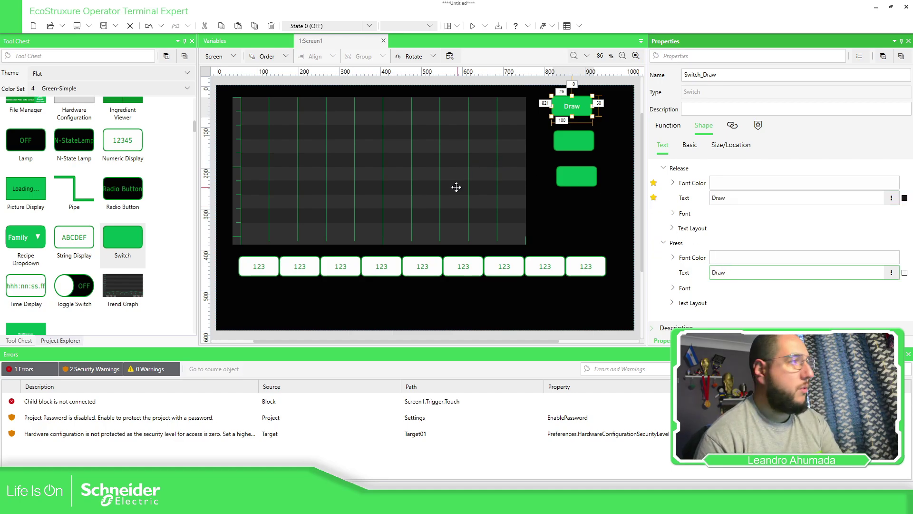
Give Switch_Clear the text 'Clear' for both its Release and Press states
left_click(575, 140)
left_click(728, 197)
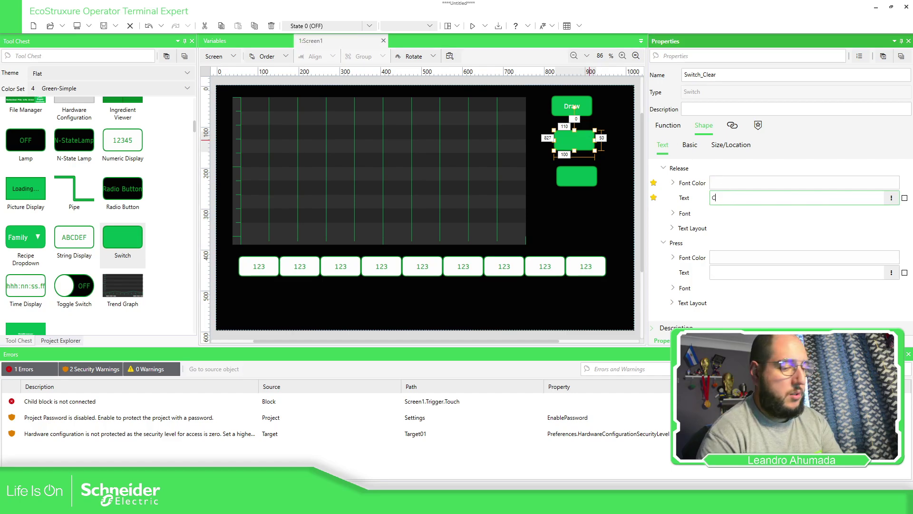
key("Return")
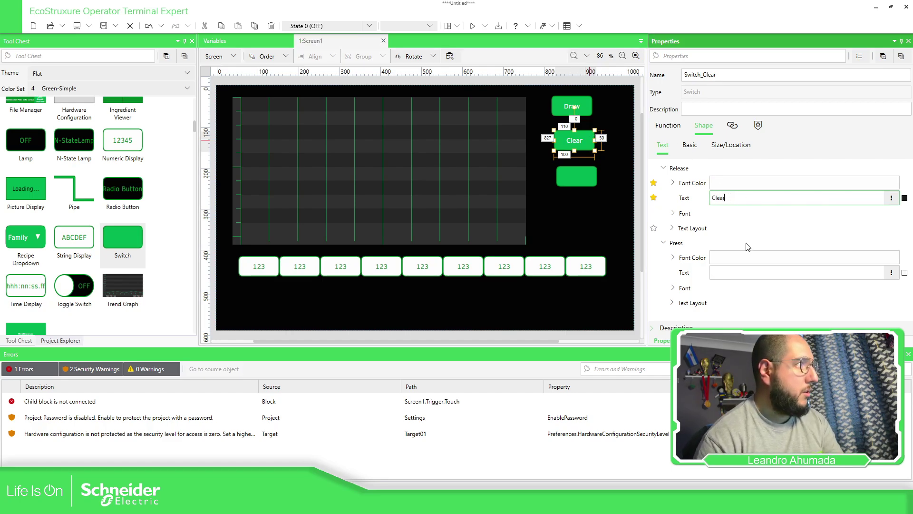
left_click(719, 278)
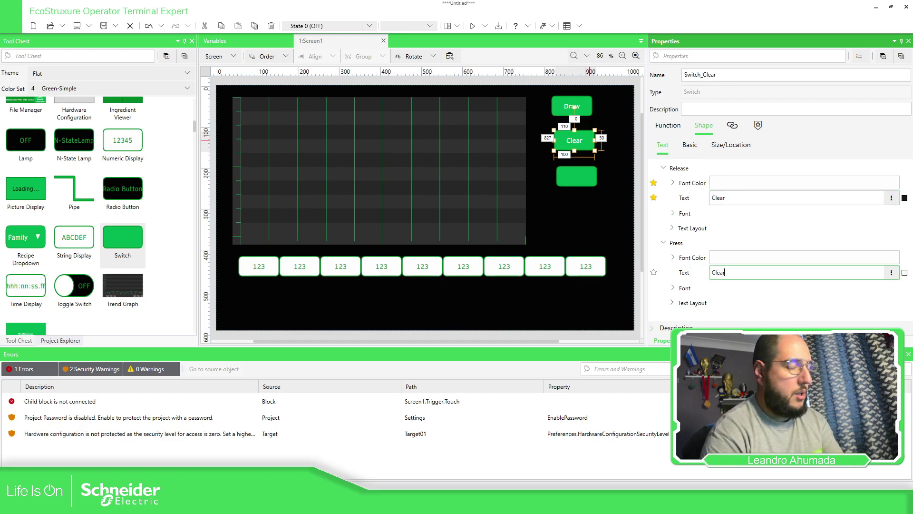
Give Switch_All the text 'All' for both its Release and Press states
left_click(584, 184)
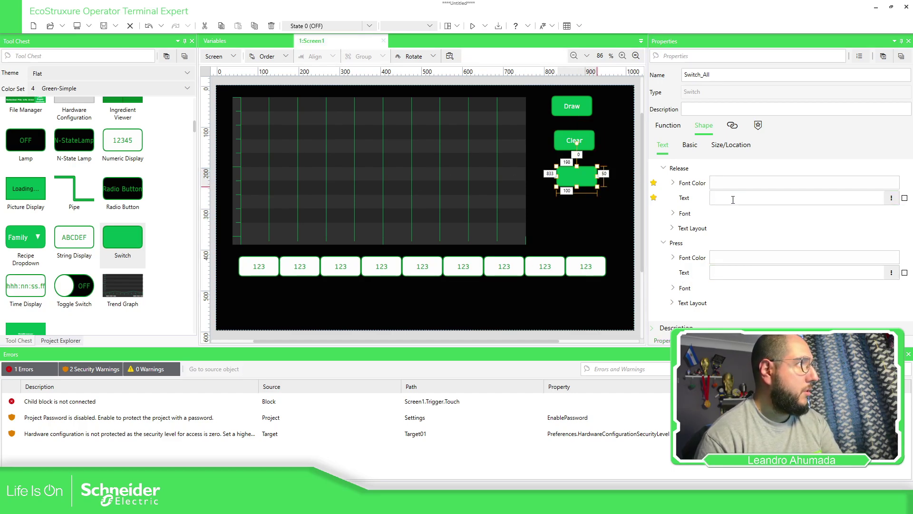
left_click(732, 198)
type("All")
key("Return")
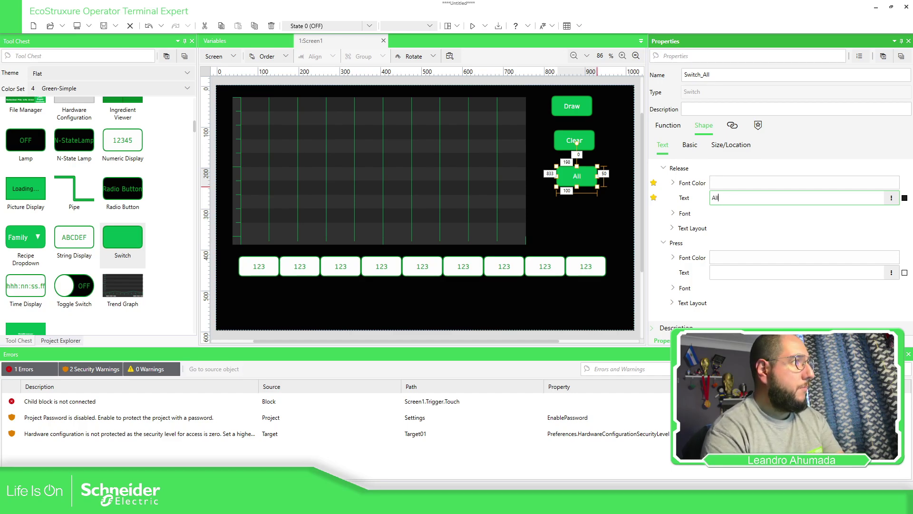
left_click(752, 273)
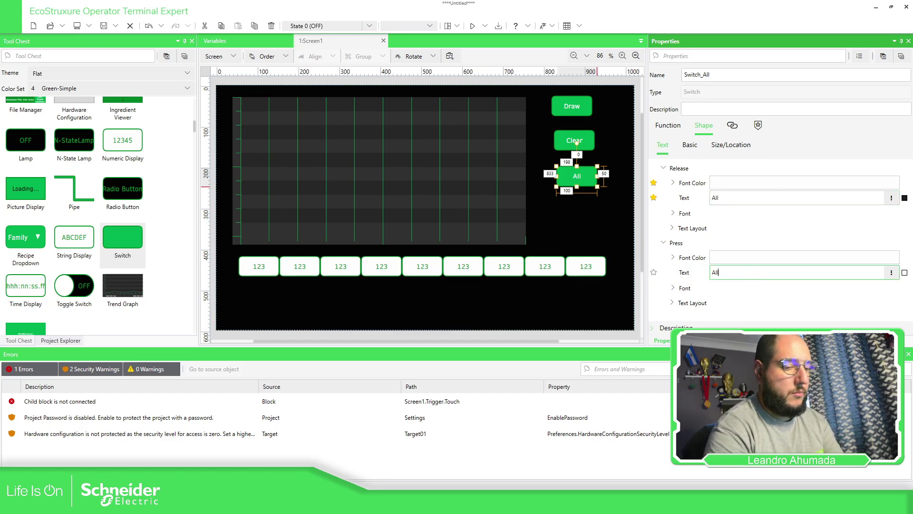
left_click(545, 228)
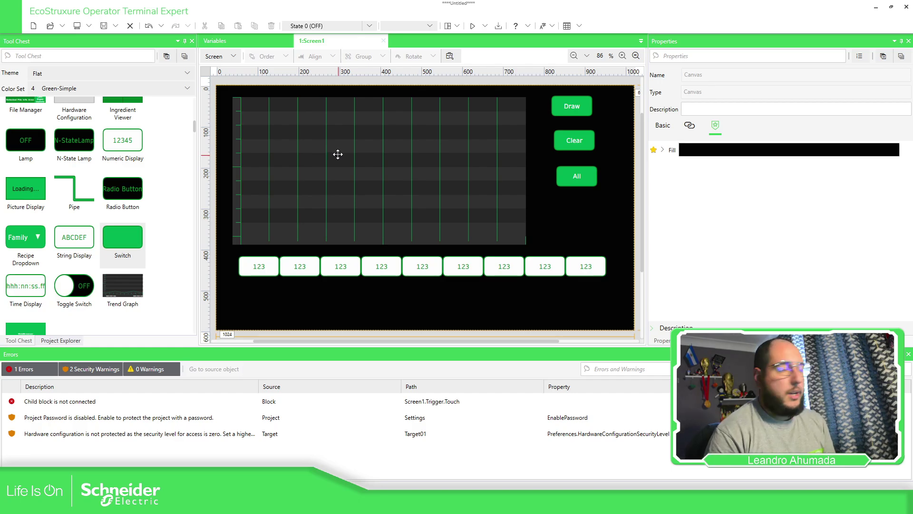
In Screen1's script, set the Click trigger's screen object to $GraphicObject.Switch_Draw
left_click(217, 56)
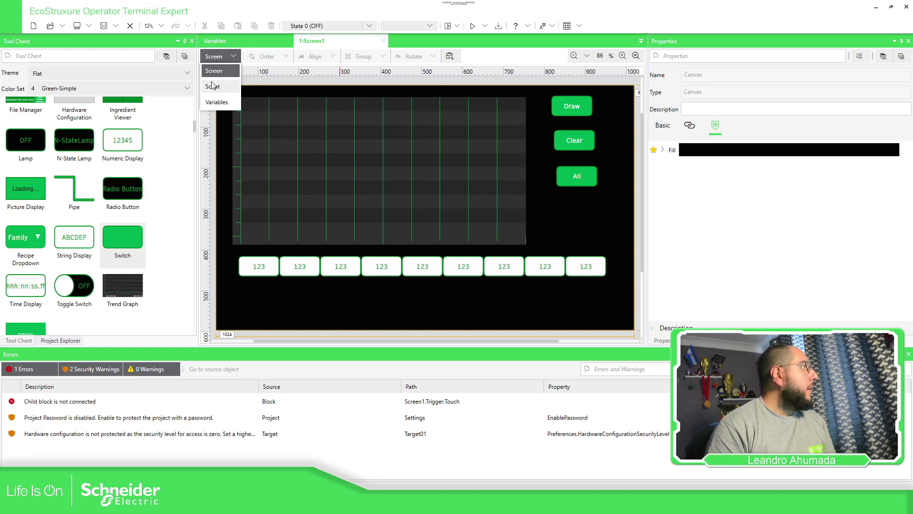
left_click(213, 86)
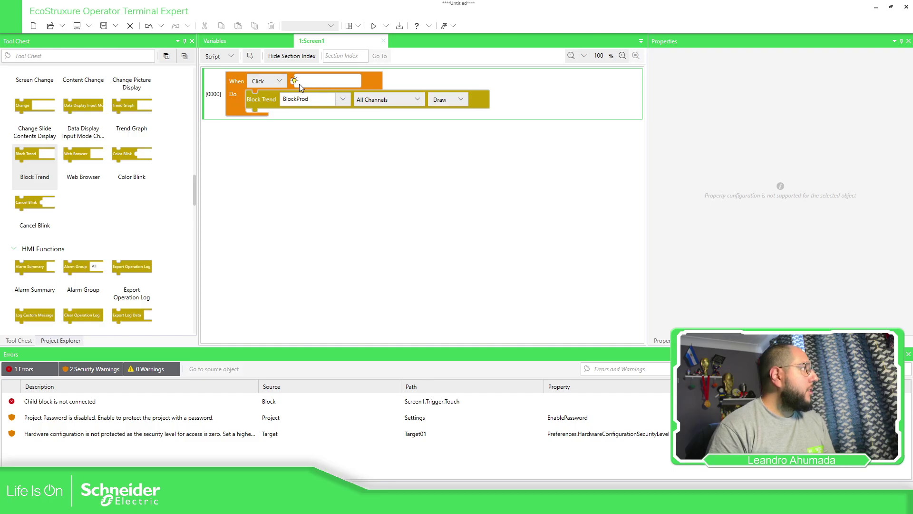
left_click(295, 82)
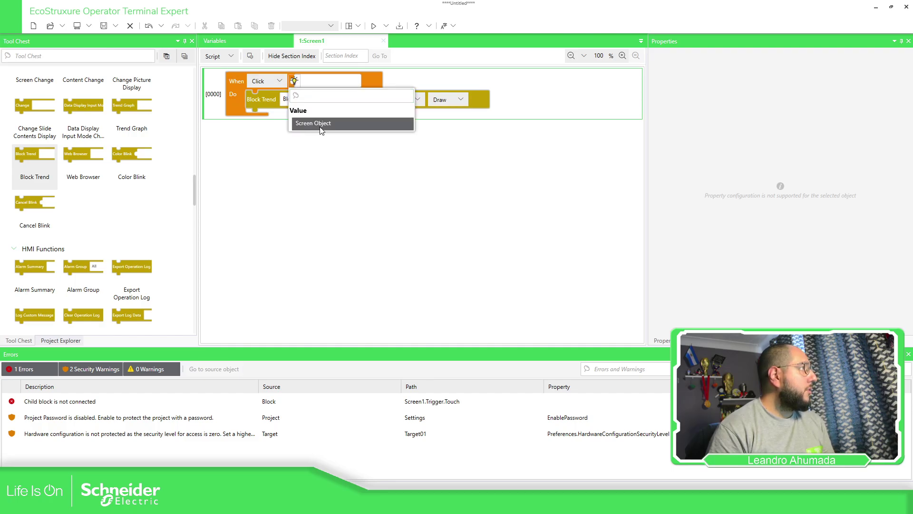
left_click(322, 123)
left_click(370, 86)
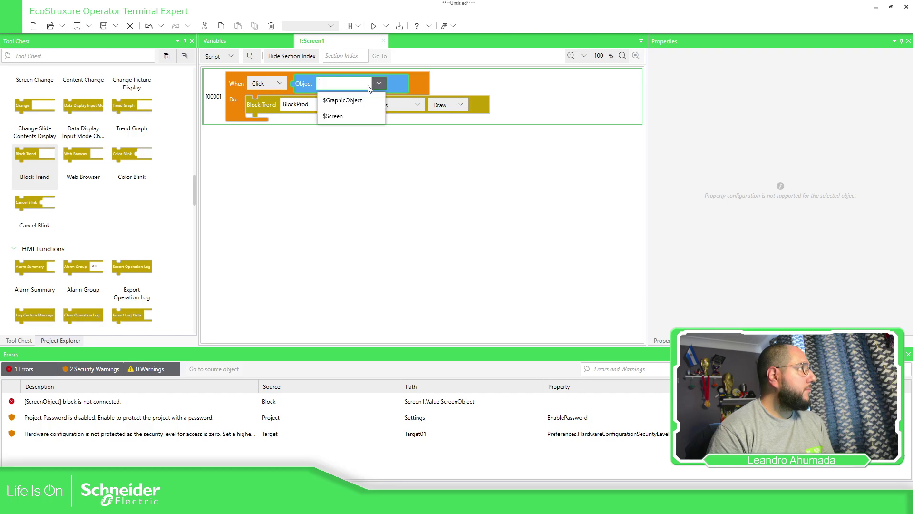
left_click(342, 101)
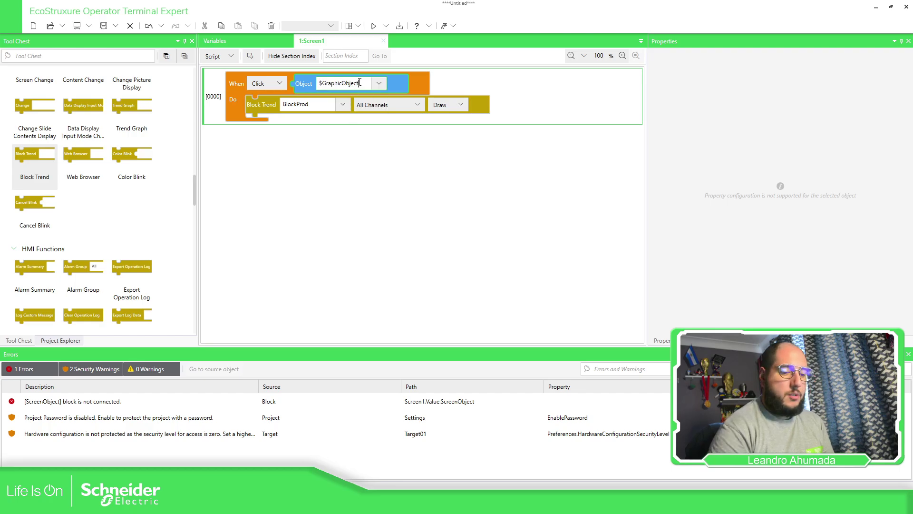
left_click(360, 83)
key("Down")
key("Down")
key("Down")
key("Down")
key("Down")
key("Down")
key("Down")
key("Down")
key("Down")
key("Down")
key("Down")
key("Down")
key("Down")
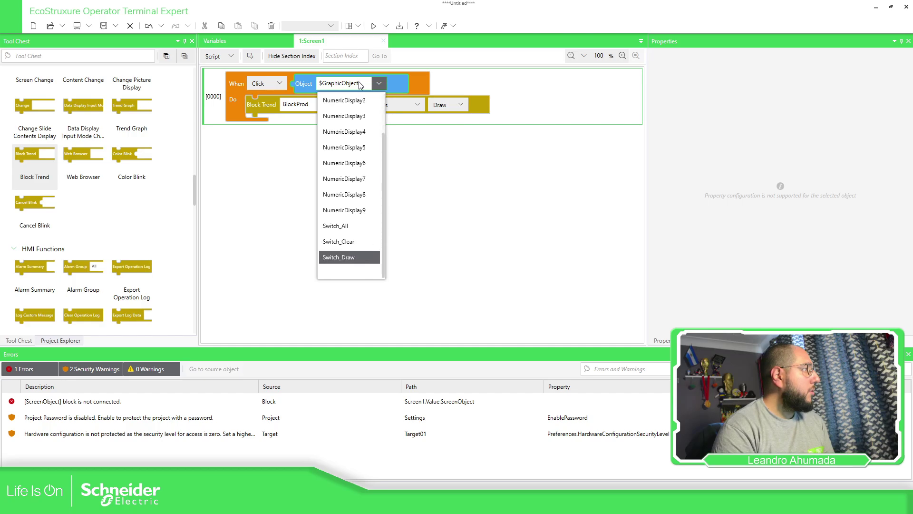
key("Return")
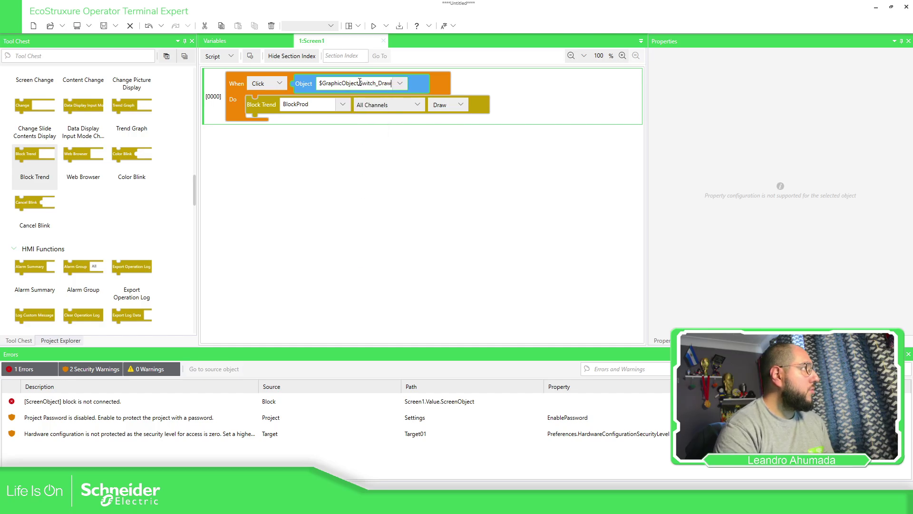
left_click(235, 85)
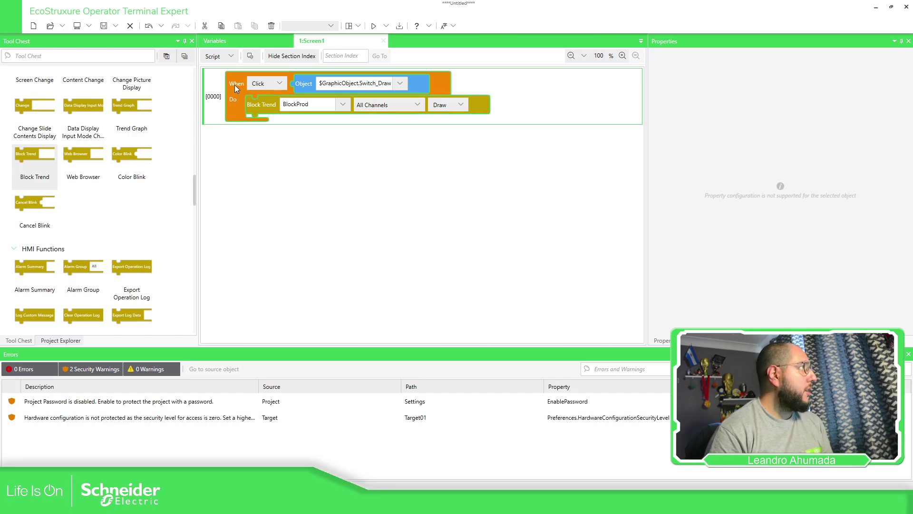
Duplicate the Switch_Draw script block twice and rename one copy's object to Switch_Clear
key("ctrl+c")
key("ctrl+v")
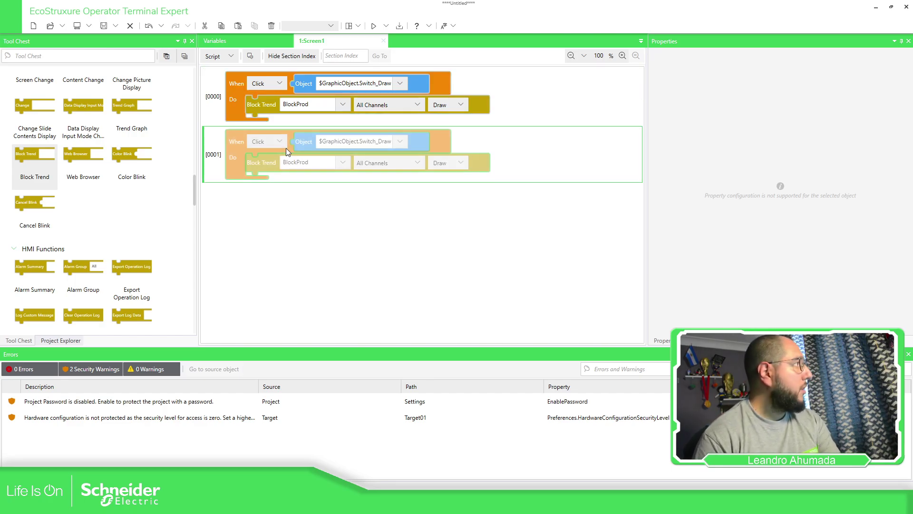
key("ctrl+v")
double_click(380, 139)
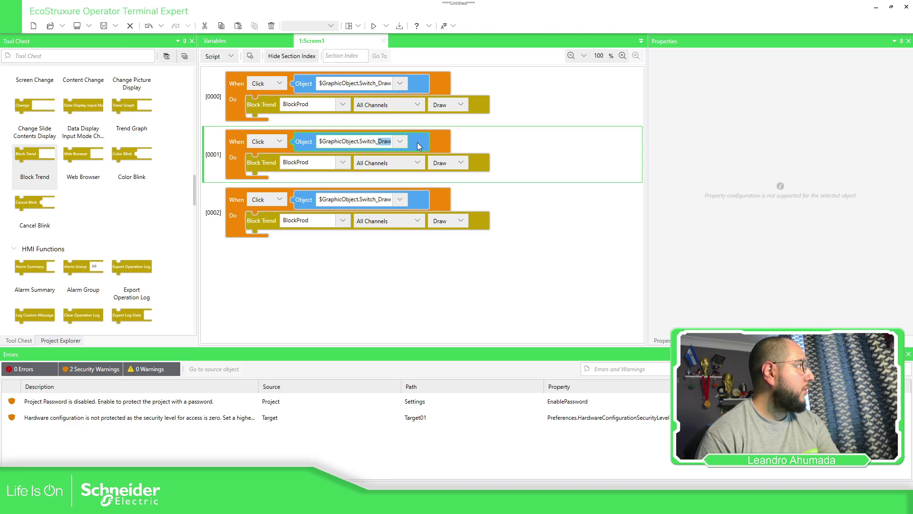
type("Clear")
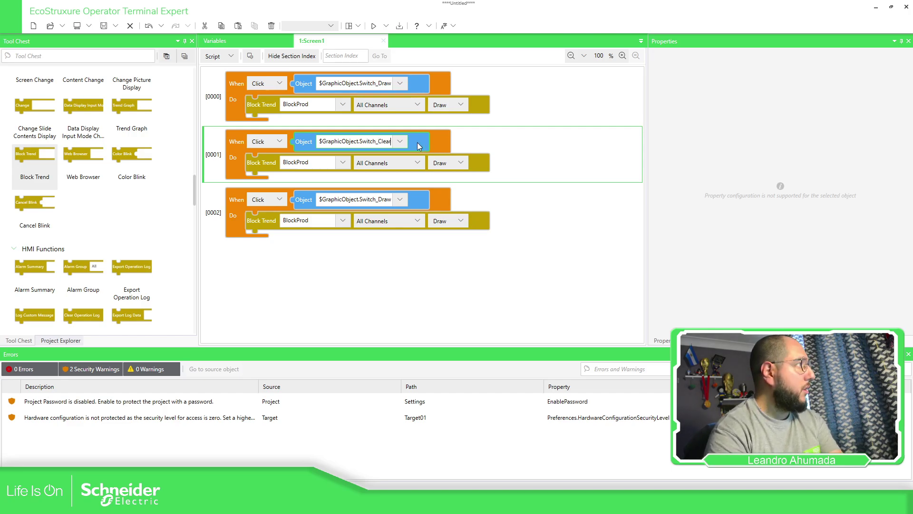
Set block [0001]'s trend action to Clear and block [0002]'s to Clear And Draw
left_click(458, 162)
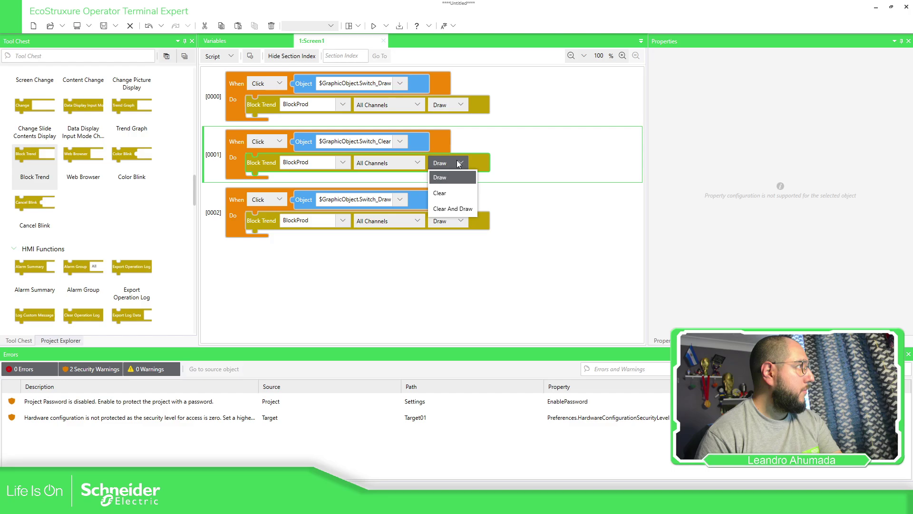
left_click(439, 192)
left_click(457, 221)
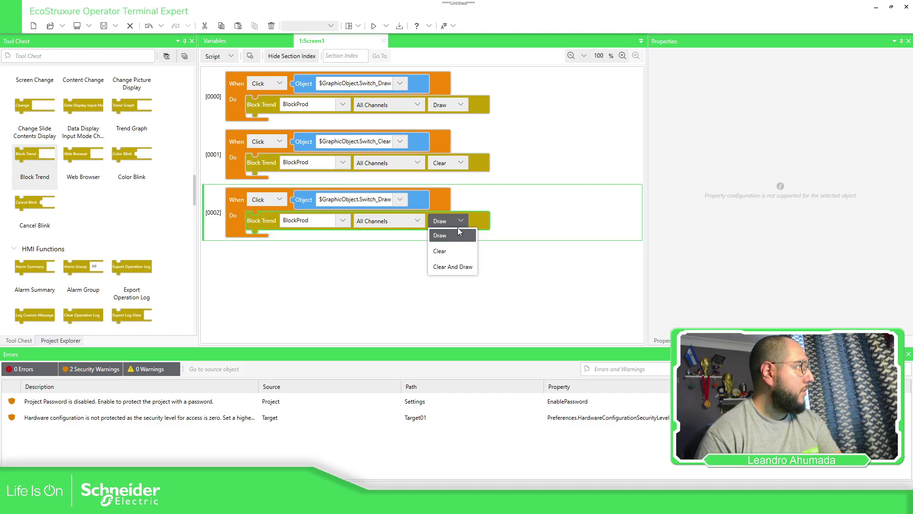
left_click(454, 271)
Change block [0002]'s object to Switch_All and return to the Screen1 layout
double_click(384, 199)
type("All")
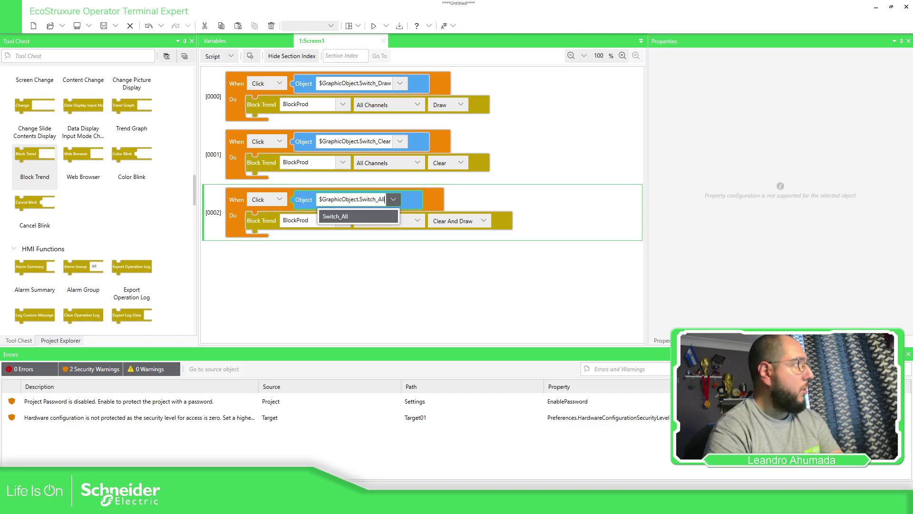
key("Return")
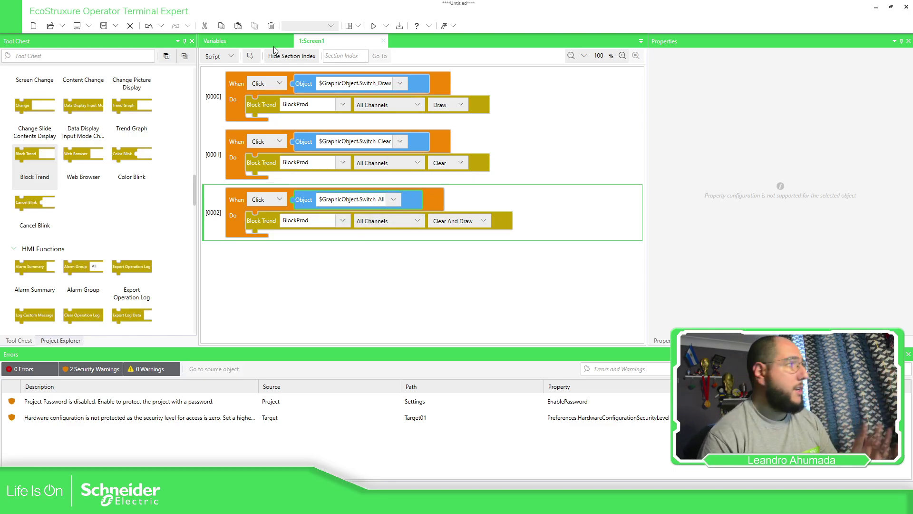
left_click(231, 57)
left_click(218, 71)
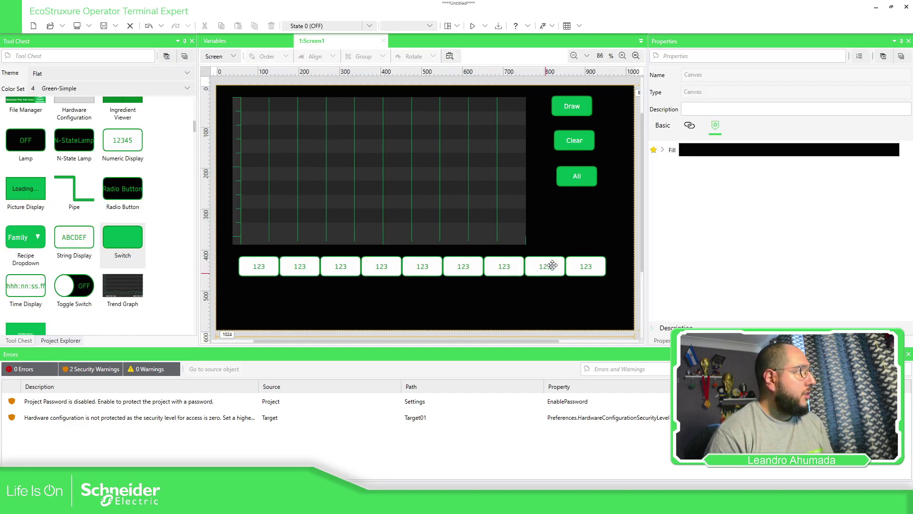
Select the BlockProd trend and check its Basic Display Format, leaving it as Line
left_click(420, 157)
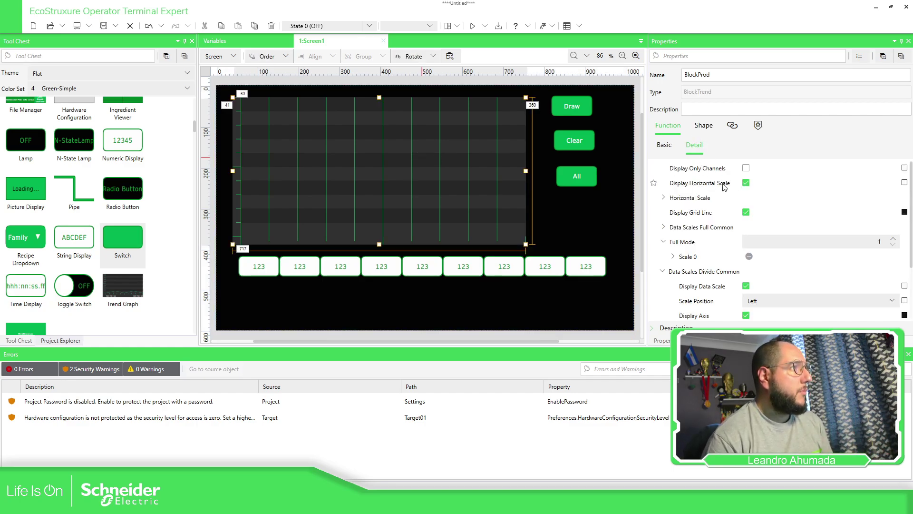
left_click(664, 145)
scroll(737, 195, "down", 3)
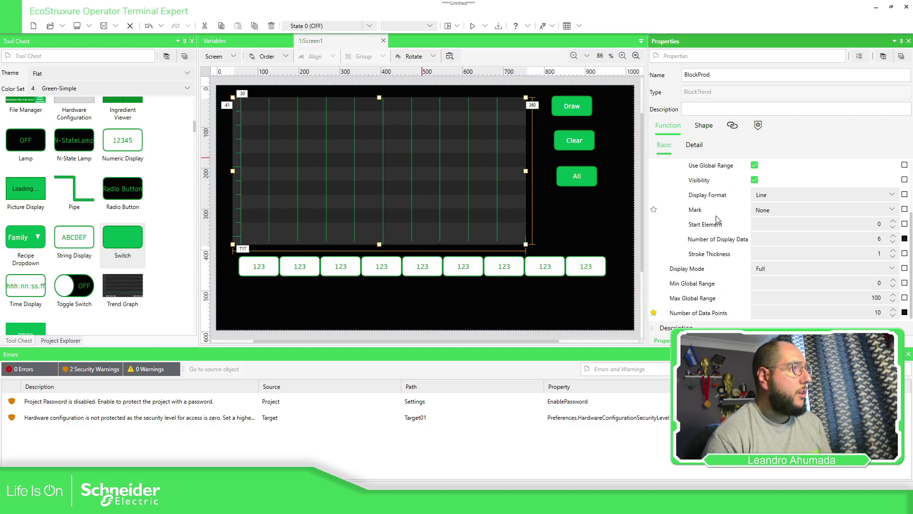
left_click(798, 191)
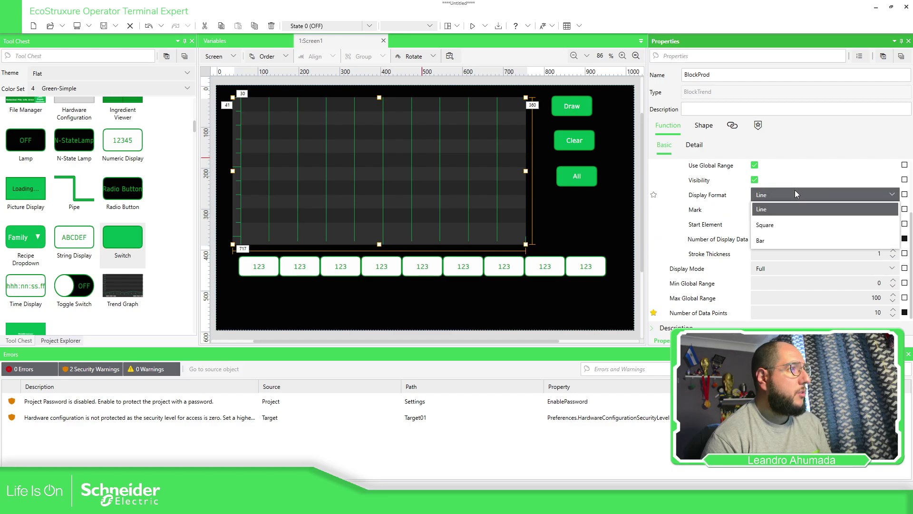
left_click(675, 191)
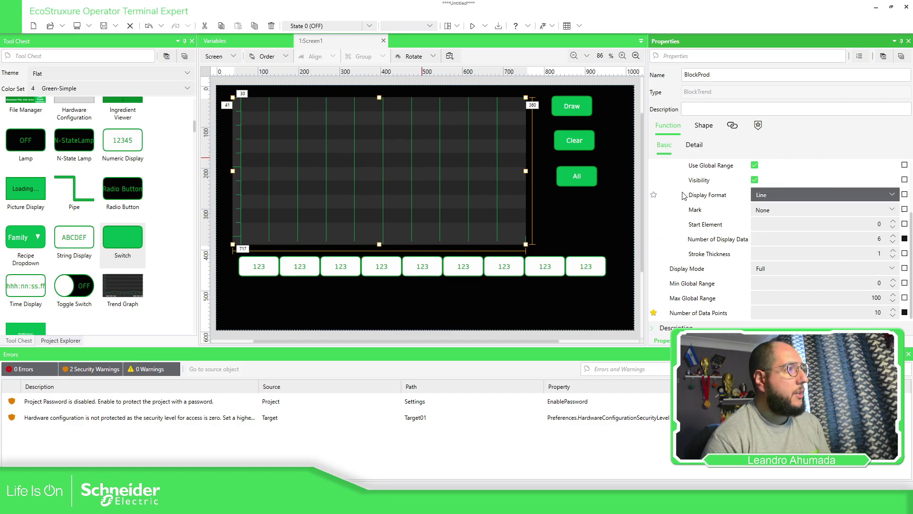
left_click(500, 209)
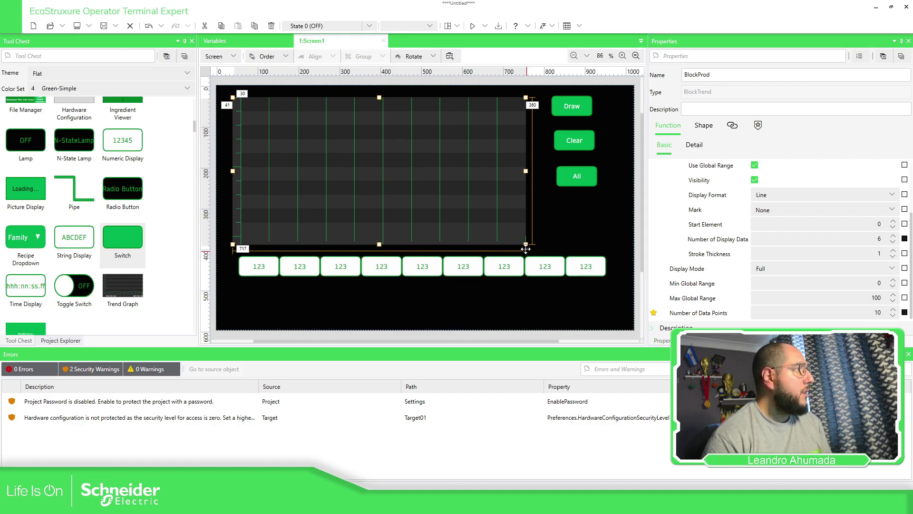
left_click(485, 27)
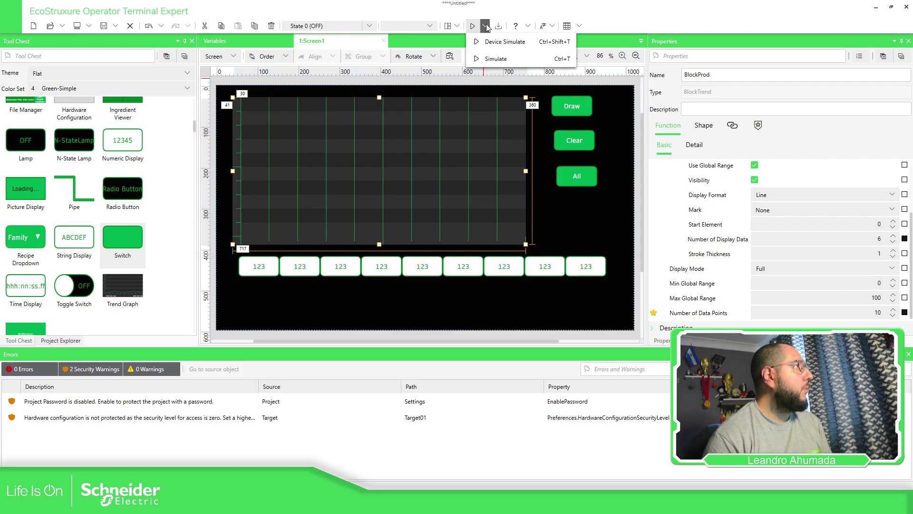
left_click(497, 60)
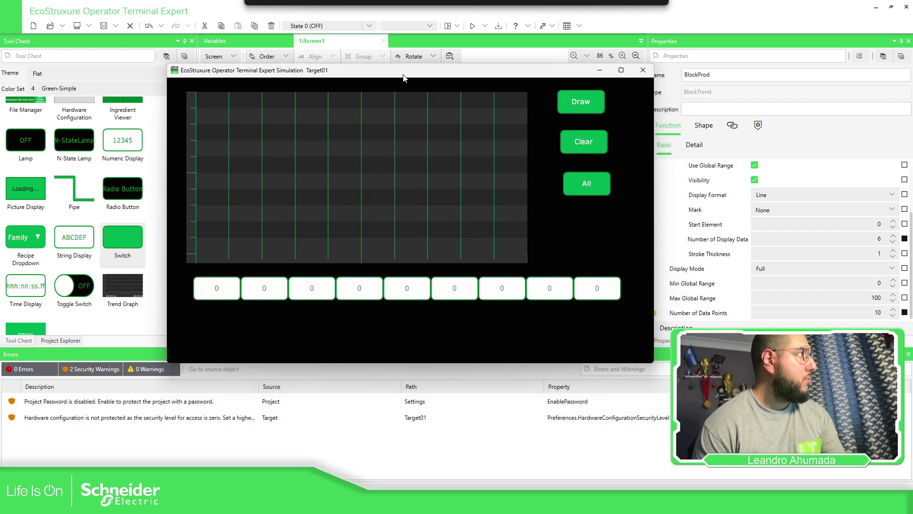
left_click(575, 99)
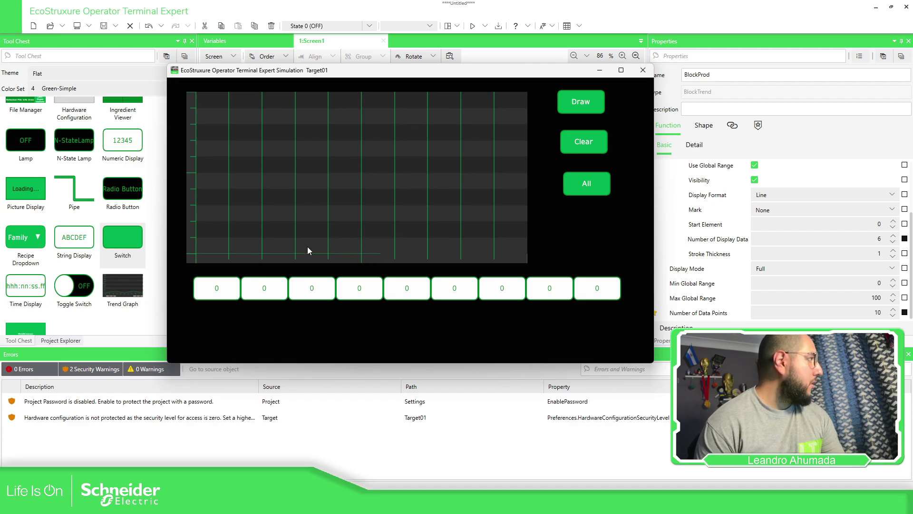
left_click(230, 289)
left_click(529, 271)
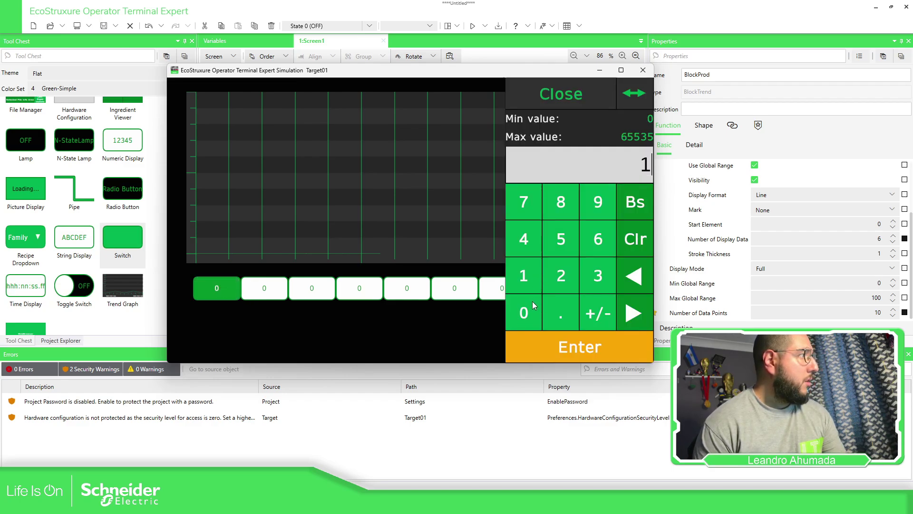
left_click(532, 304)
left_click(547, 344)
left_click(263, 289)
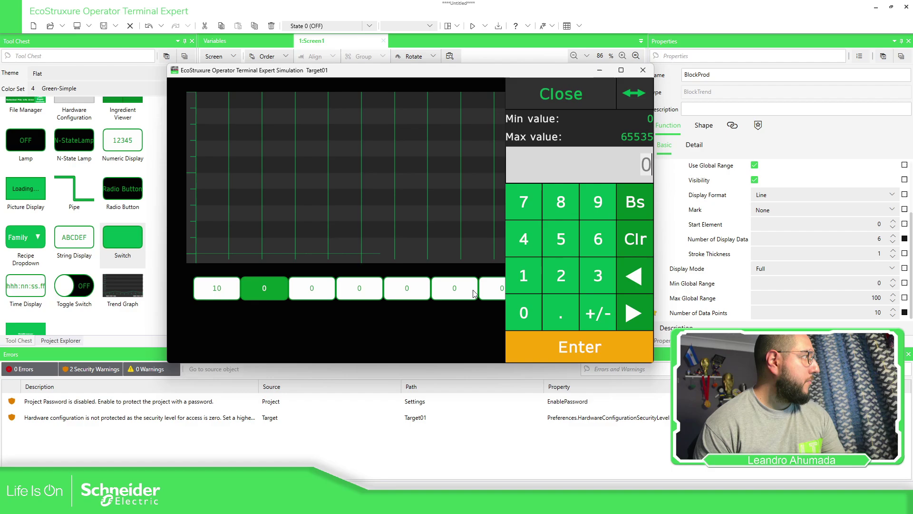
left_click(561, 275)
left_click(524, 313)
left_click(567, 347)
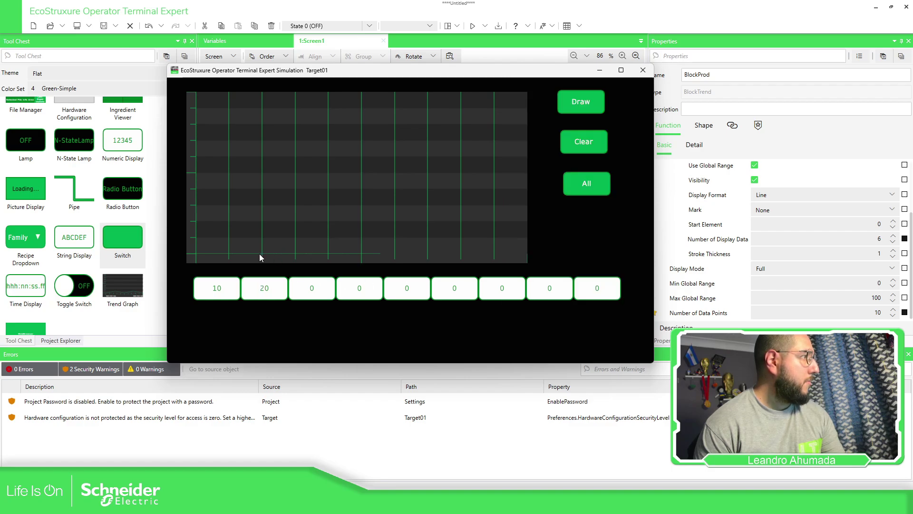
left_click(312, 291)
left_click(537, 242)
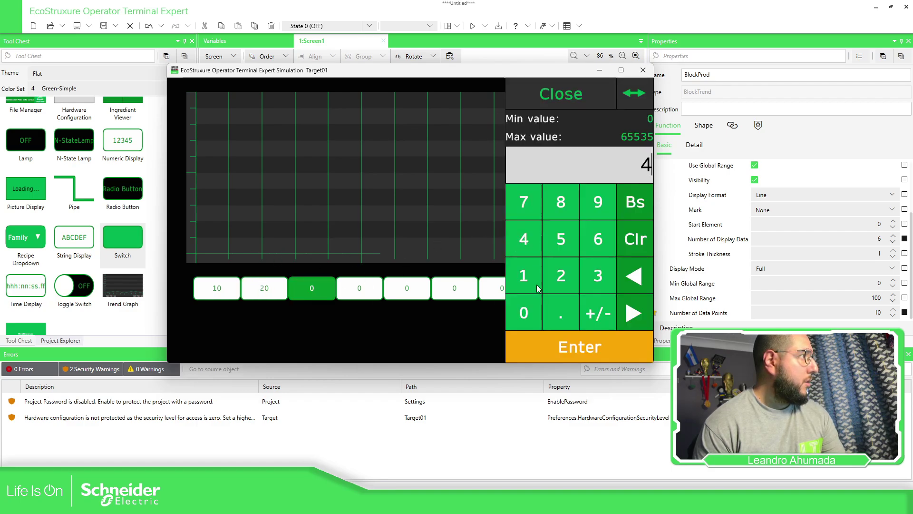
left_click(543, 345)
left_click(313, 290)
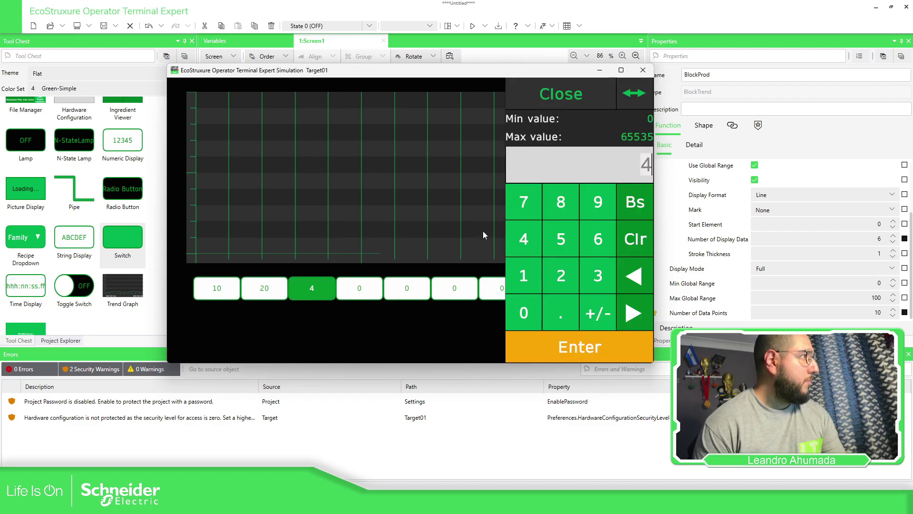
type("40")
key("Return")
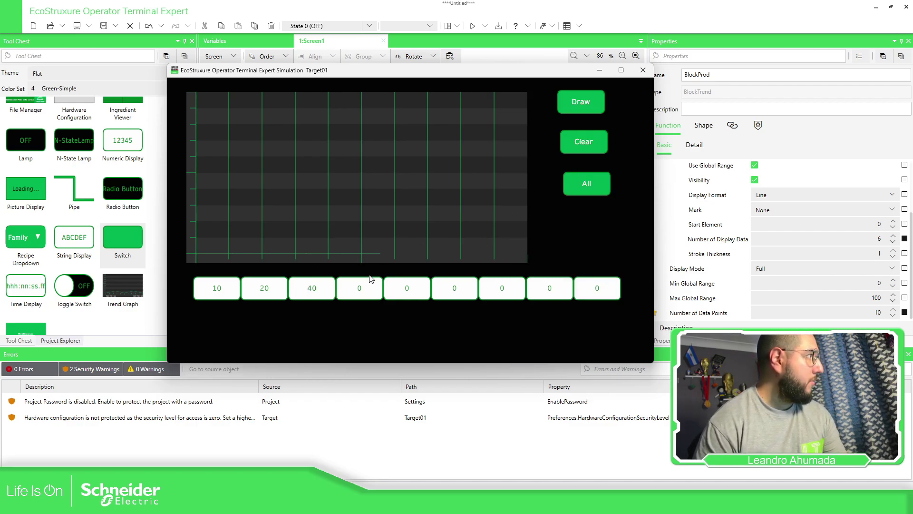
left_click(373, 290)
type("70")
key("Return")
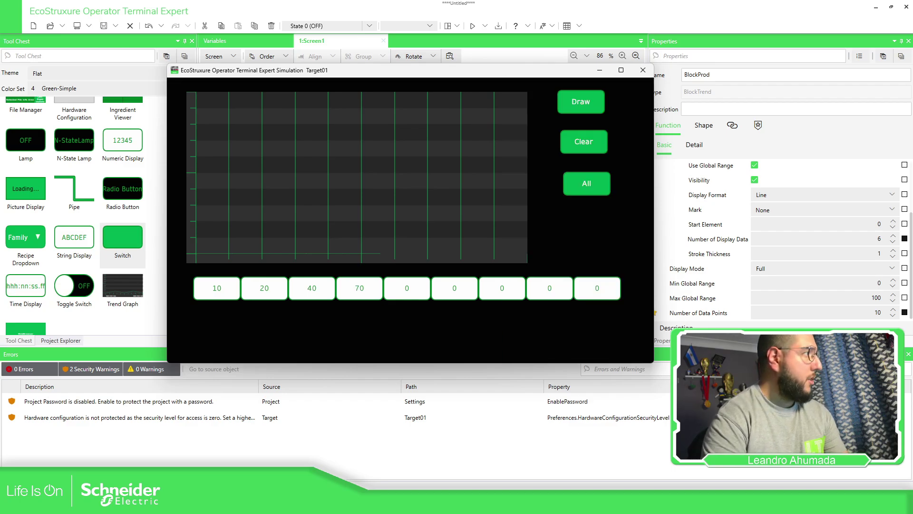
left_click(414, 295)
type("50")
key("Return")
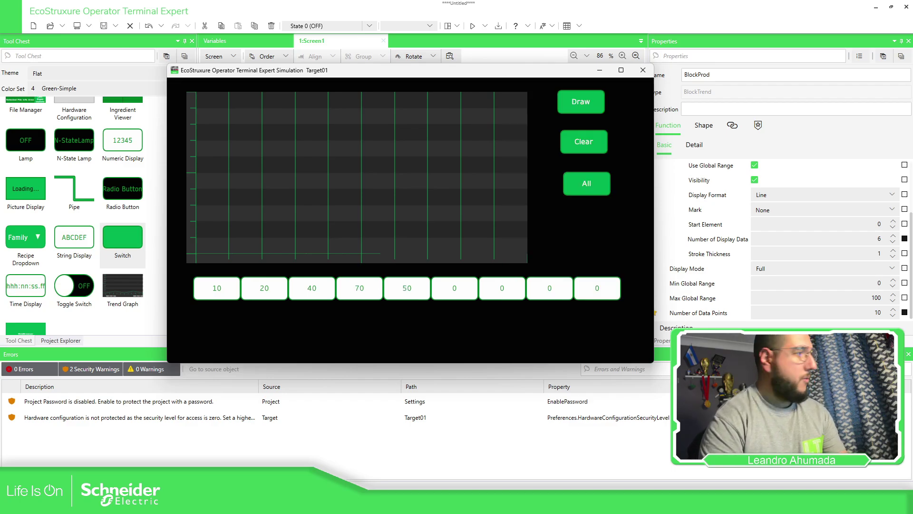
left_click(446, 291)
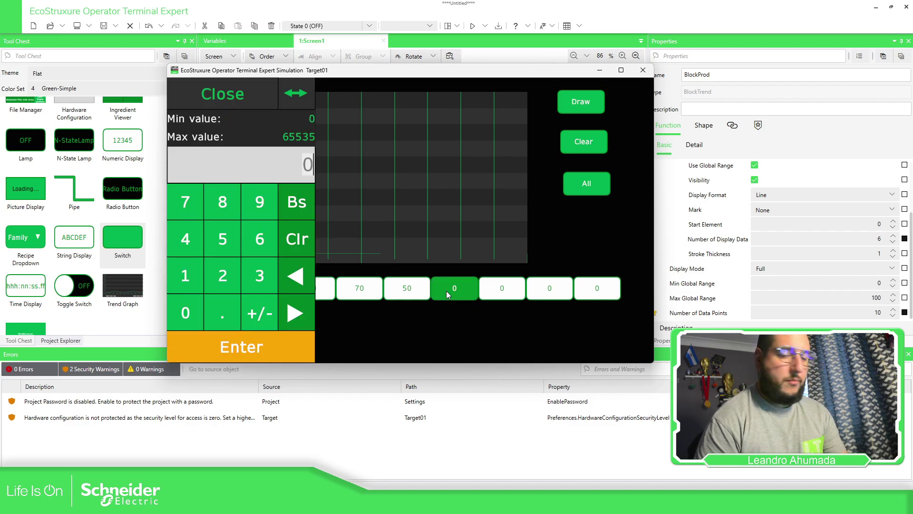
type("10")
key("Return")
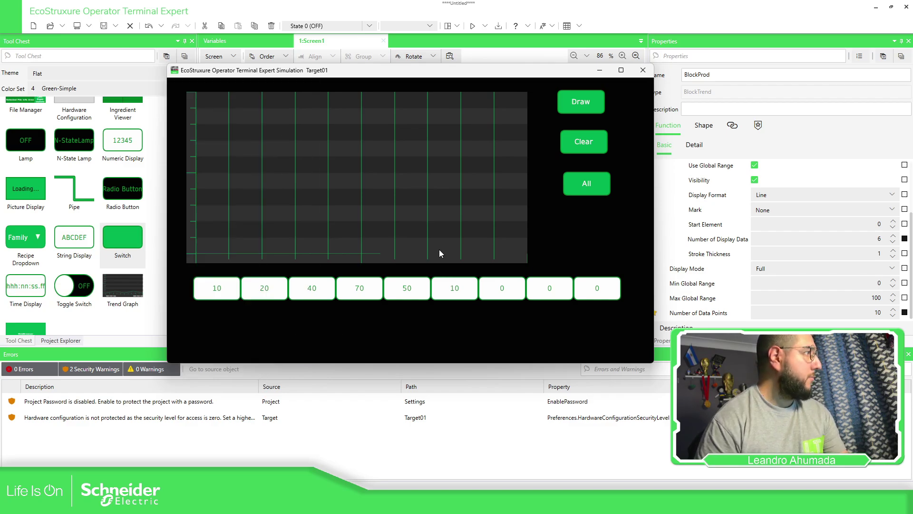
left_click(586, 104)
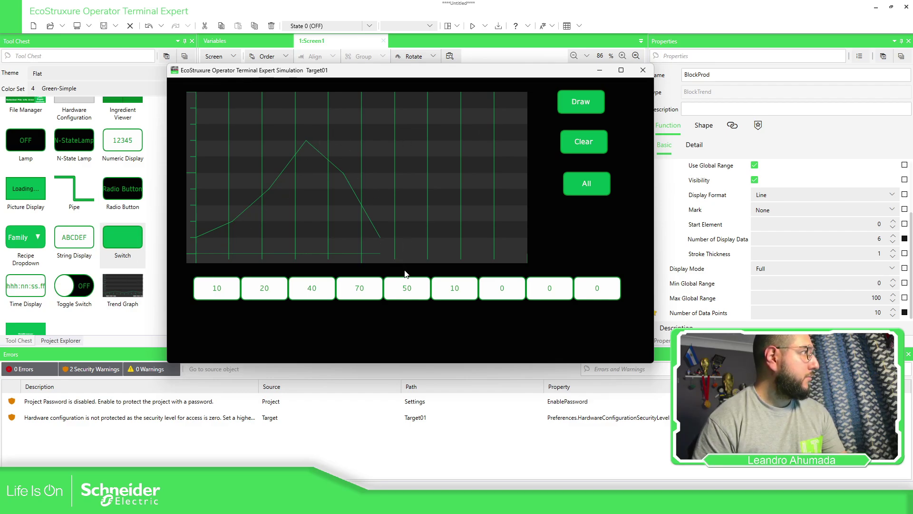
left_click(503, 288)
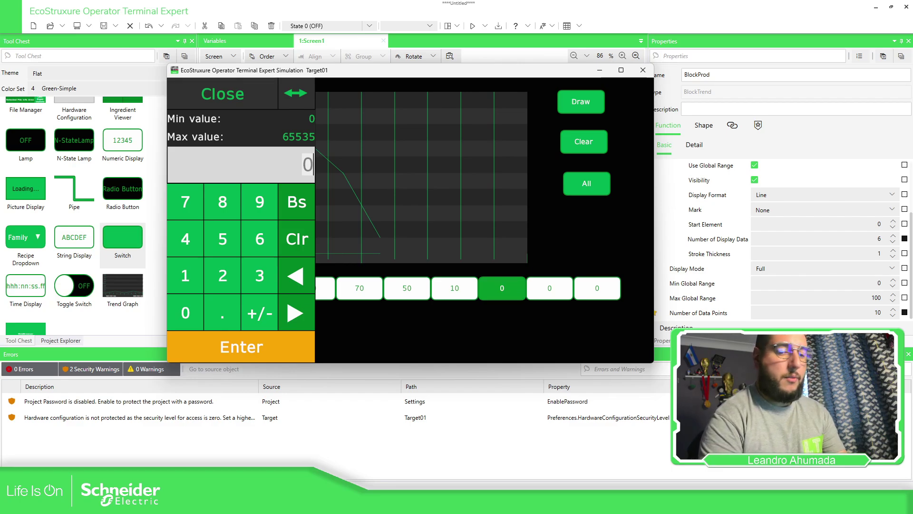
type("40")
key("Return")
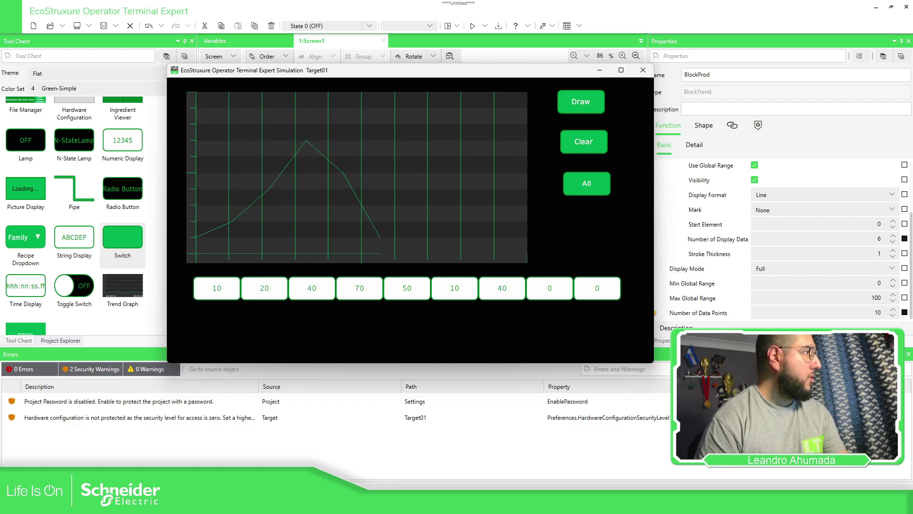
left_click(577, 106)
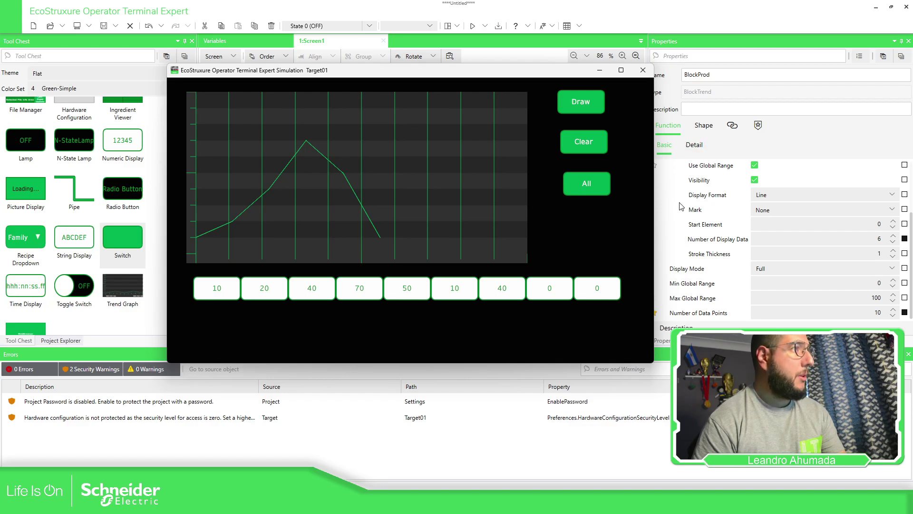
left_click(712, 245)
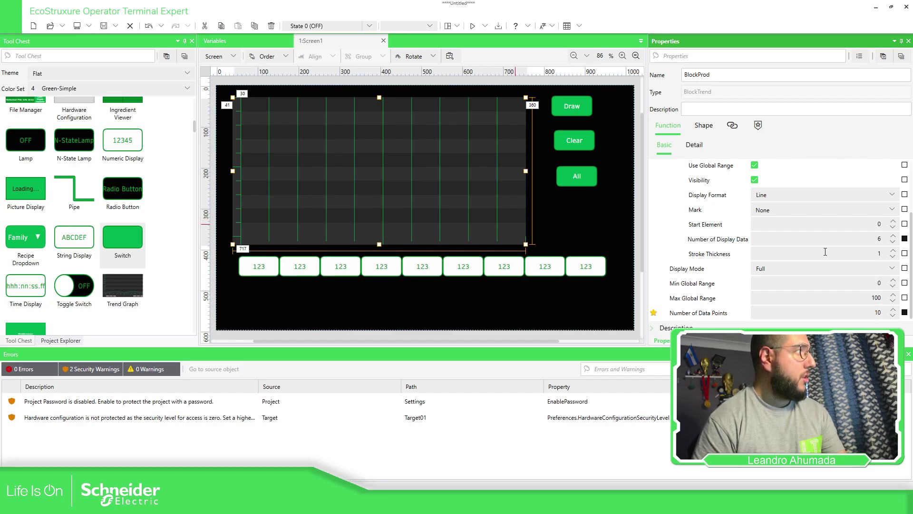
Set the BlockProd trend's Number of Data Points to 5
double_click(887, 315)
type("5")
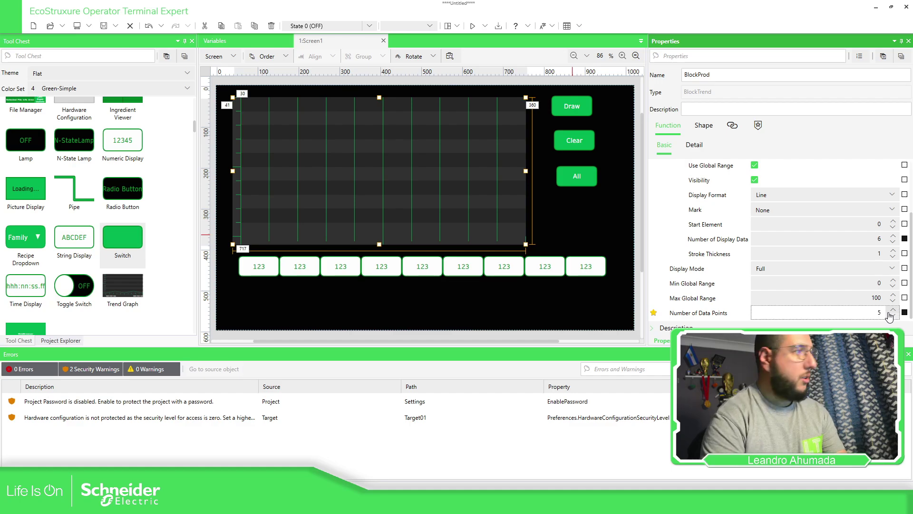
key("Return")
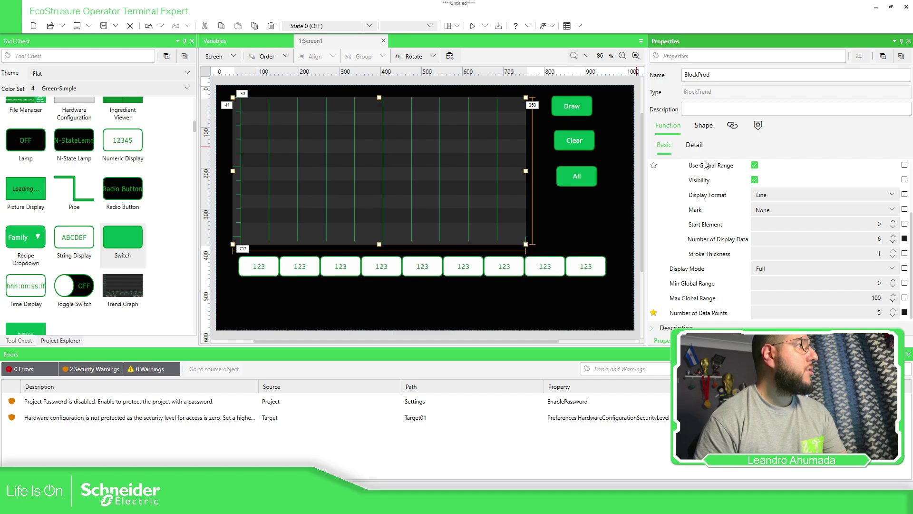
left_click(485, 27)
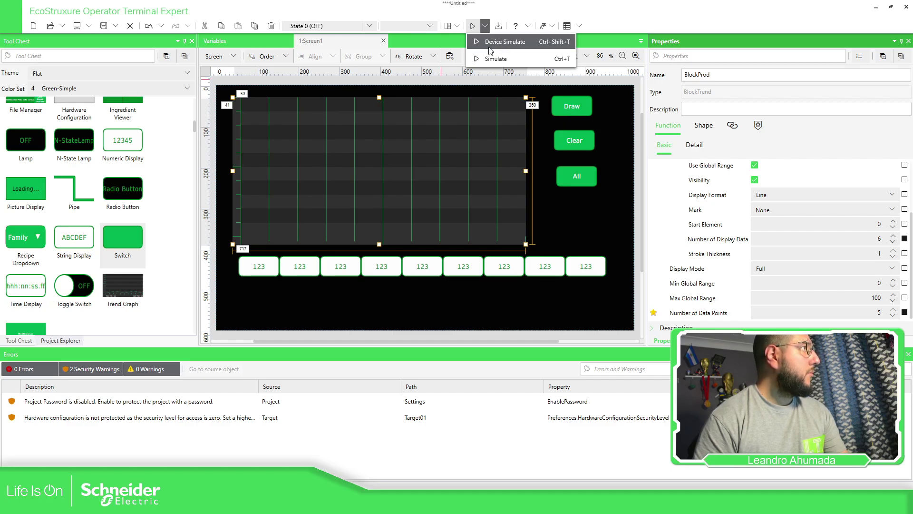
left_click(771, 196)
Set the trend's Mark to a dot and request a Simulation restart
left_click(776, 198)
left_click(774, 212)
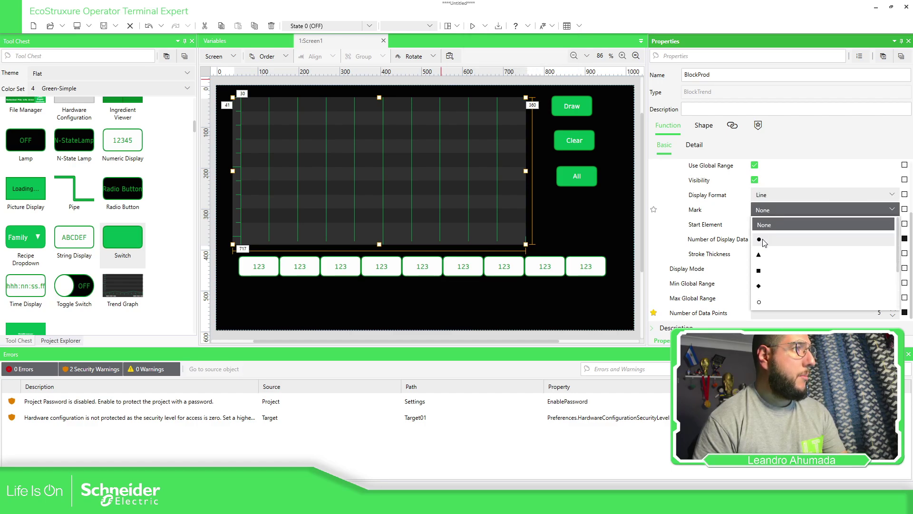
left_click(761, 240)
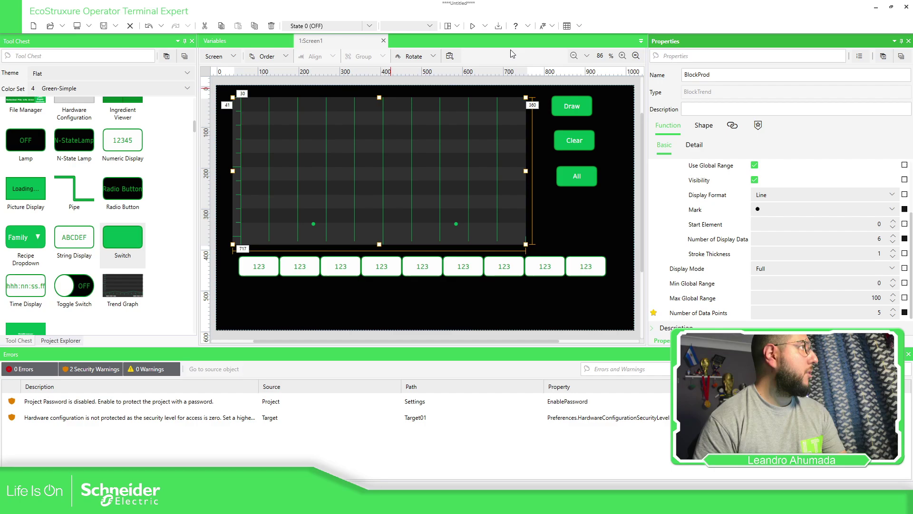
left_click(485, 27)
left_click(490, 52)
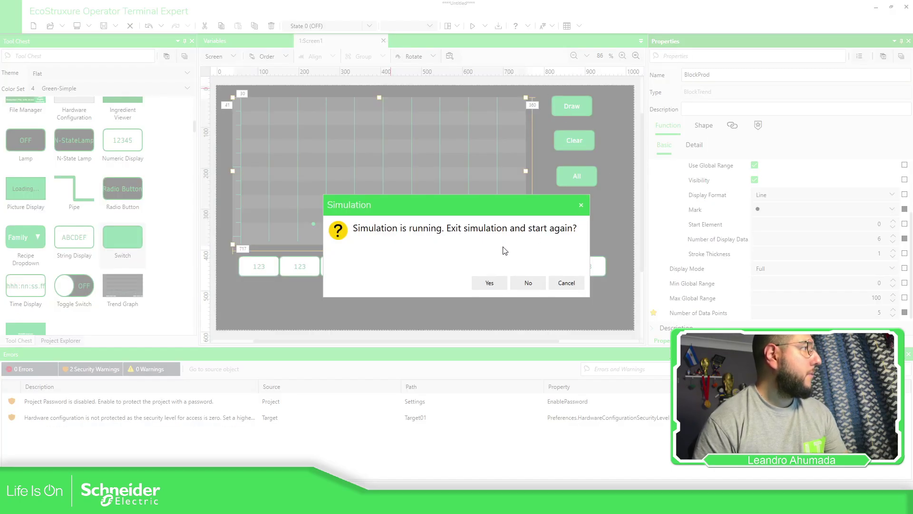
Confirm the restart, enter 10, 30 and 50 into the first three wProd elements, and Draw
left_click(502, 280)
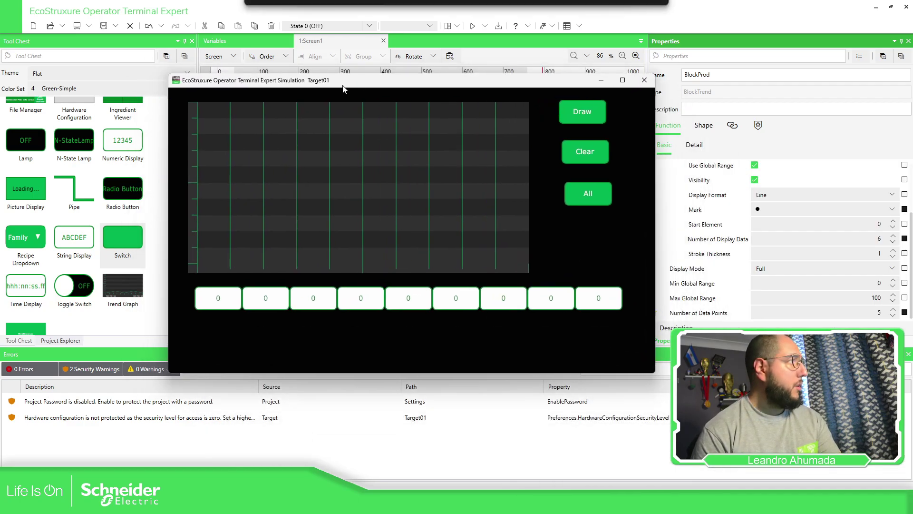
left_click(254, 307)
type("10")
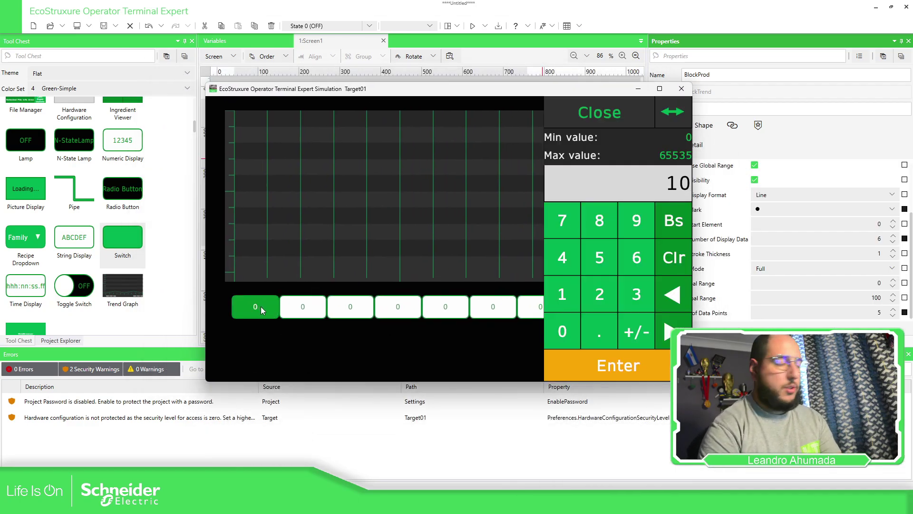
key("Return")
left_click(292, 310)
type("30")
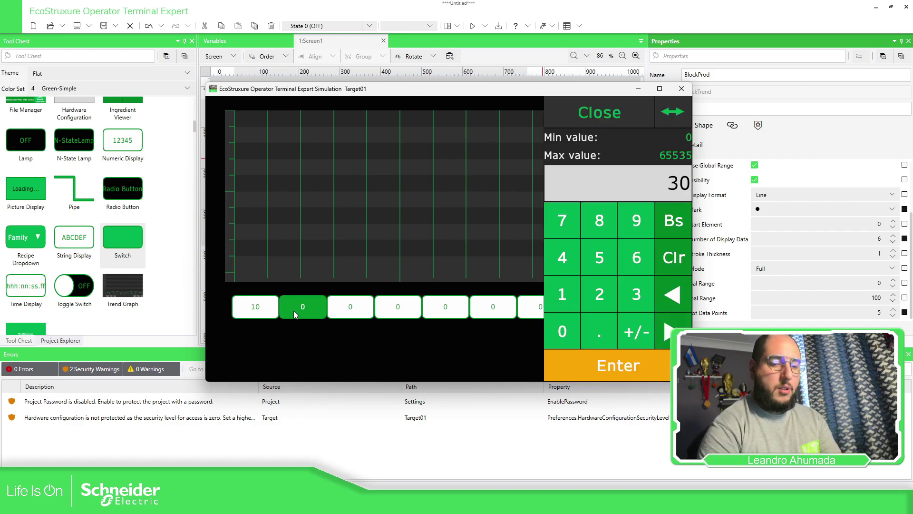
key("Return")
left_click(350, 308)
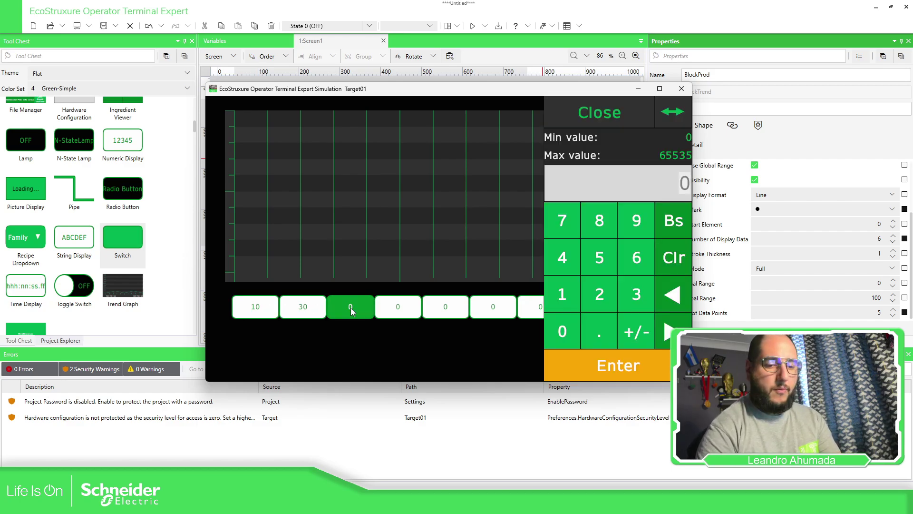
type("50")
key("Return")
left_click(624, 126)
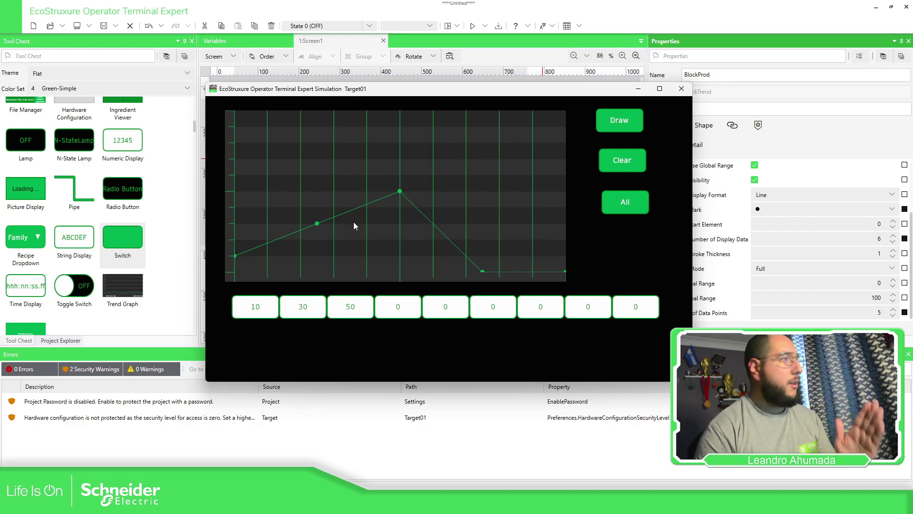
Enter 50 and 90 into the fourth and fifth elements and redraw the trend
left_click_drag(623, 91, 564, 88)
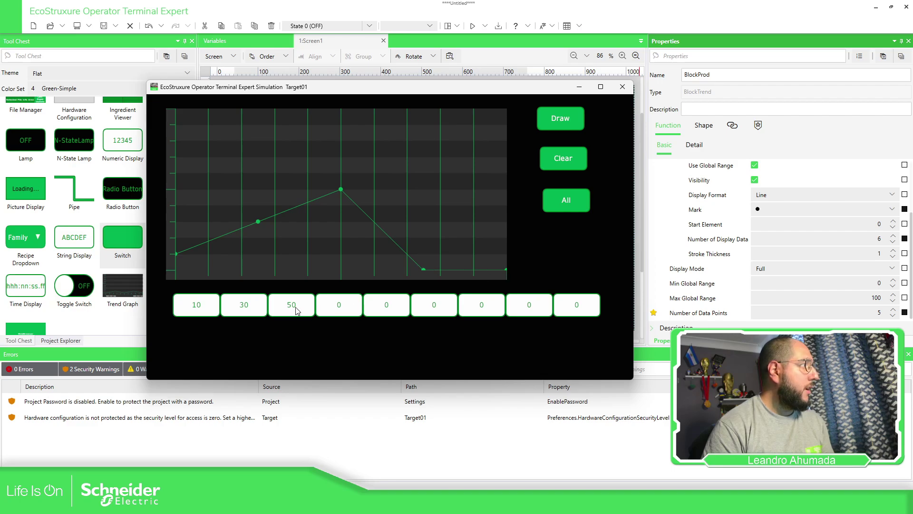
left_click(338, 307)
type("50")
key("Return")
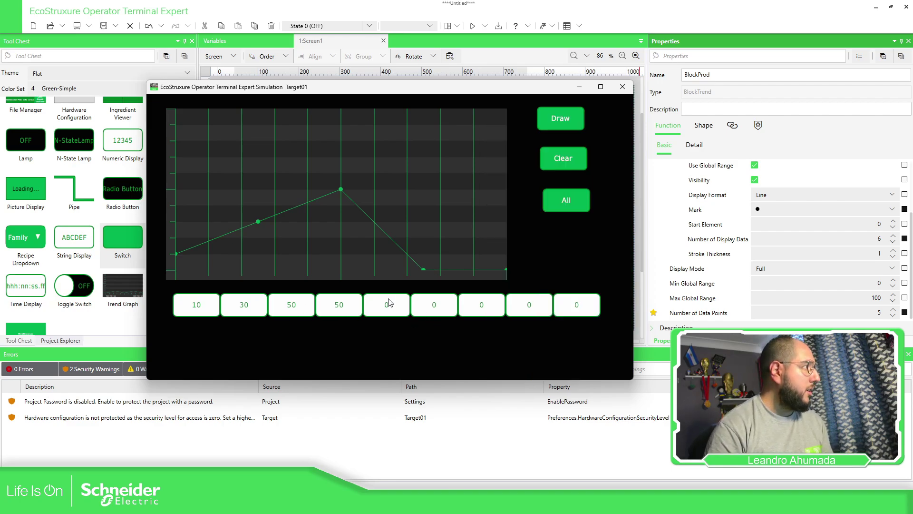
left_click(395, 306)
type("90")
key("Return")
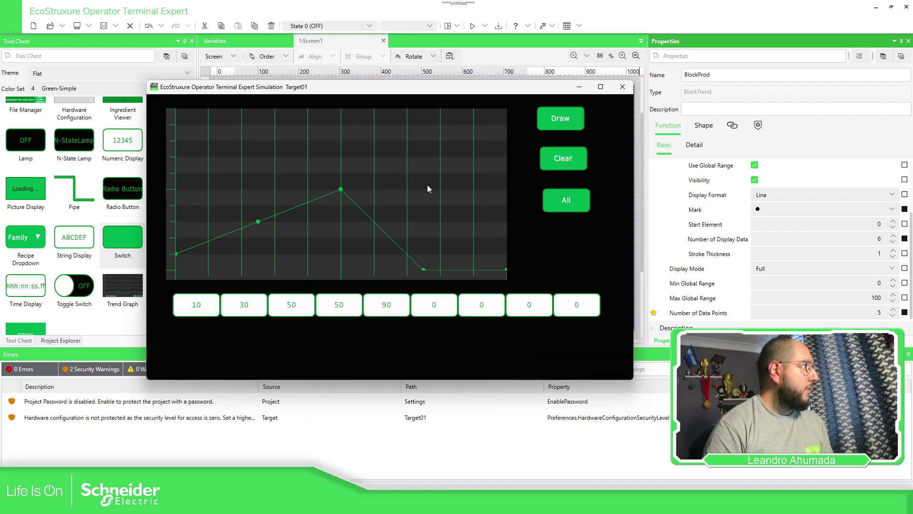
left_click(571, 124)
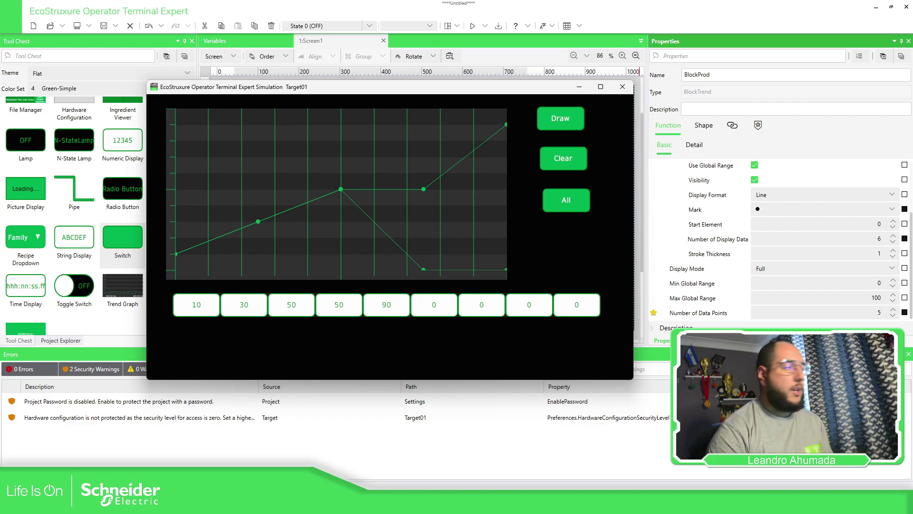
Clear the trend, change the first element to 90, and draw again
left_click(559, 159)
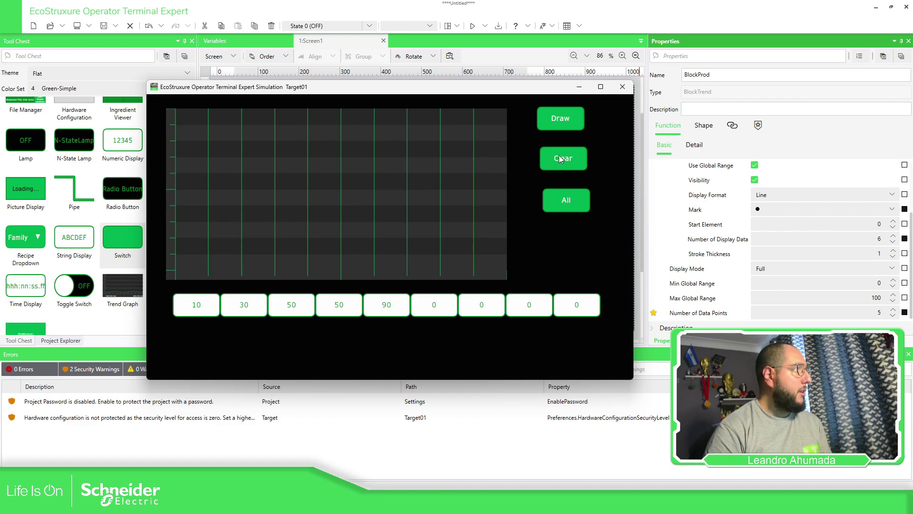
left_click(210, 299)
type("90")
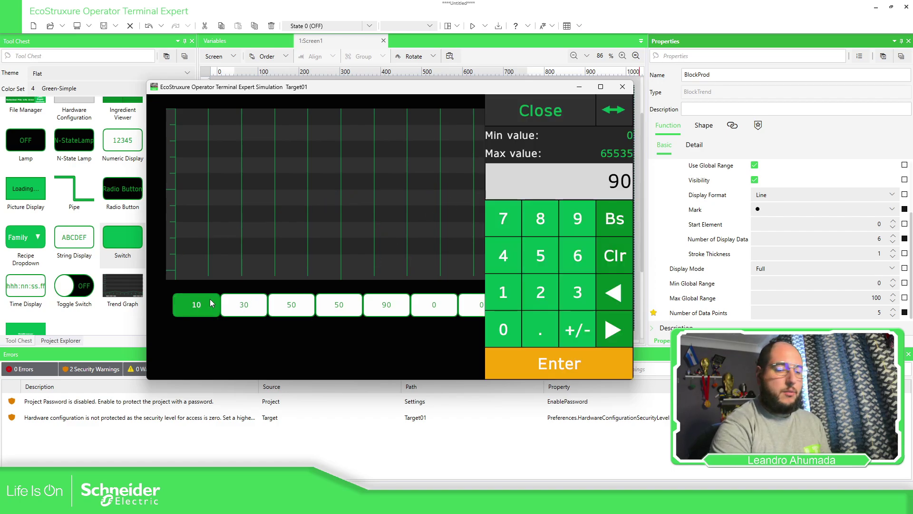
key("Return")
left_click(551, 117)
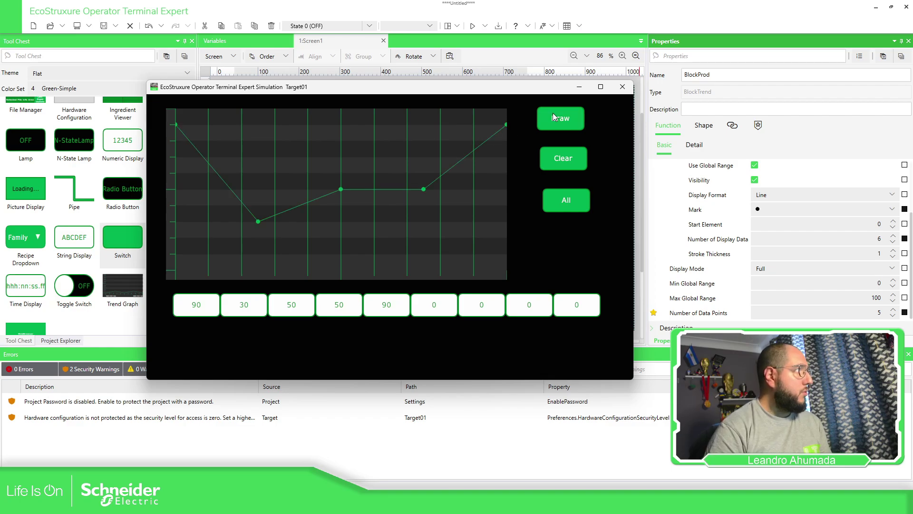
left_click(560, 125)
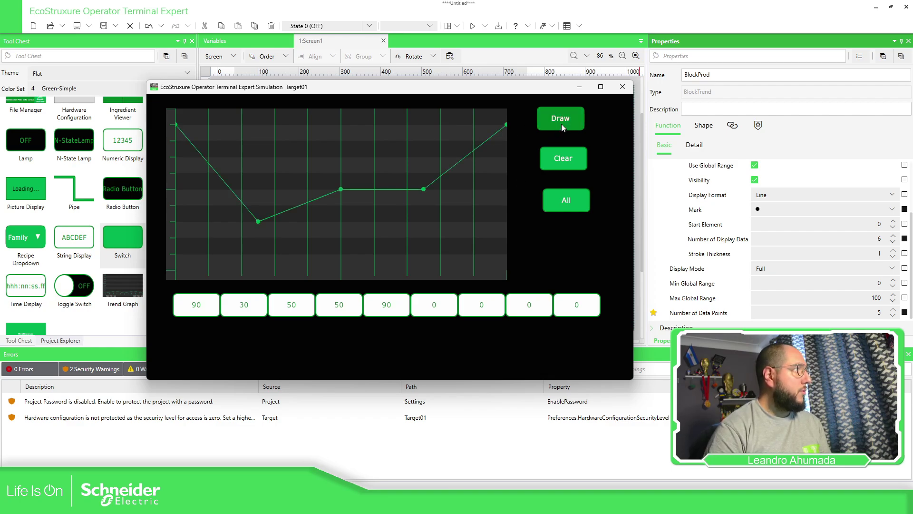
Change the second element to 40, then clear and draw the trend for 90, 40, 50, 50, 90
left_click(248, 305)
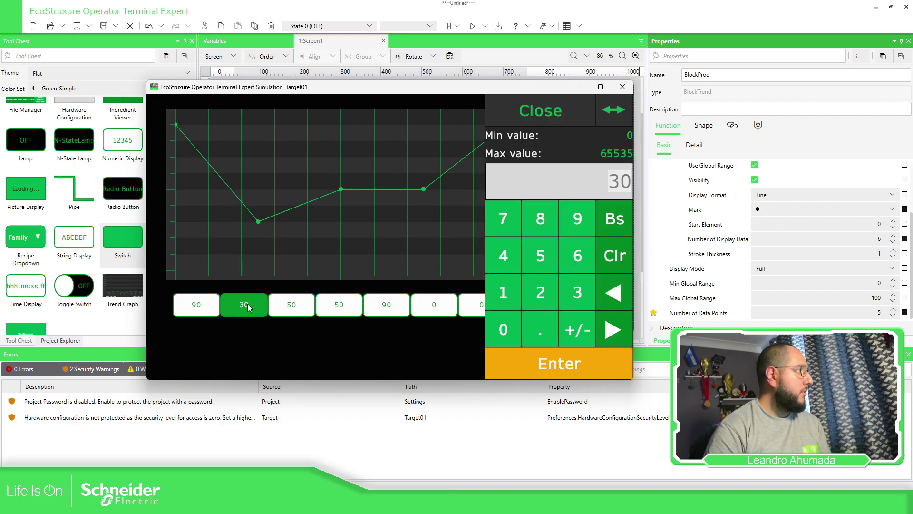
type("40")
key("Return")
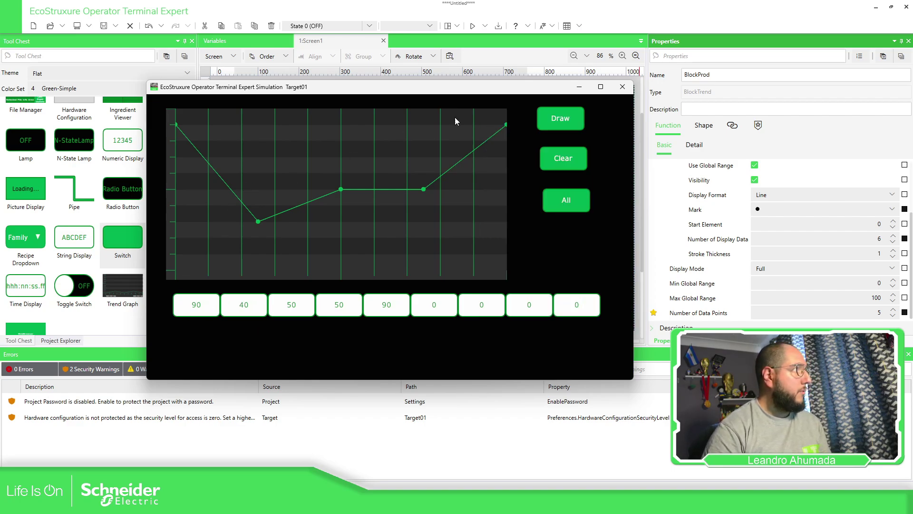
left_click(546, 128)
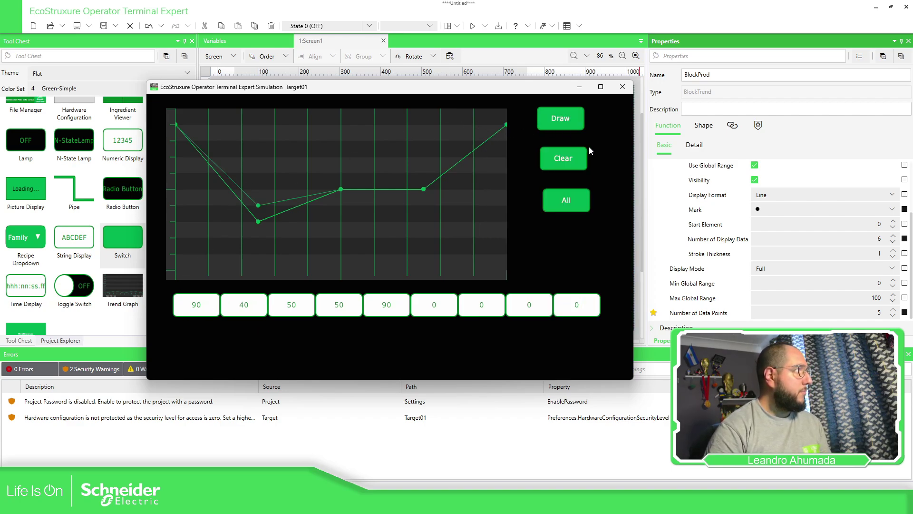
left_click(560, 161)
left_click(565, 128)
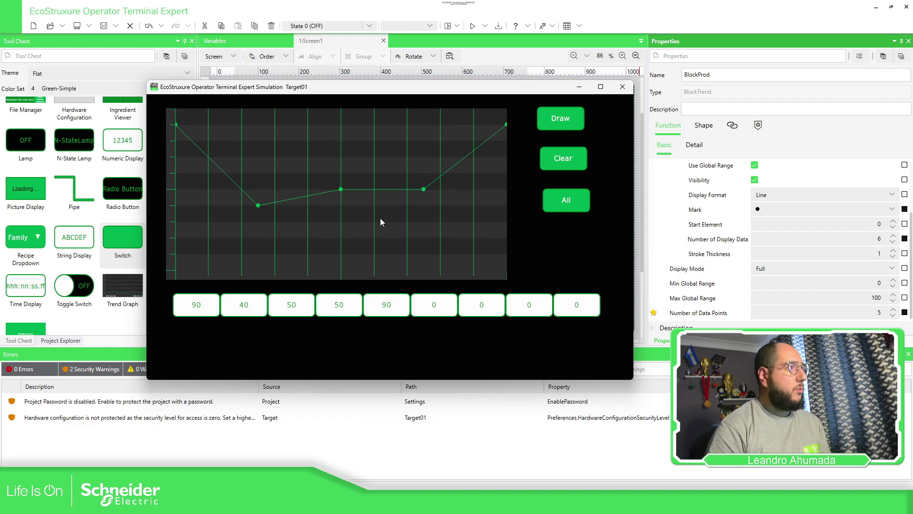
Set the trend's Display Format to Bar and restart the simulation
left_click(772, 195)
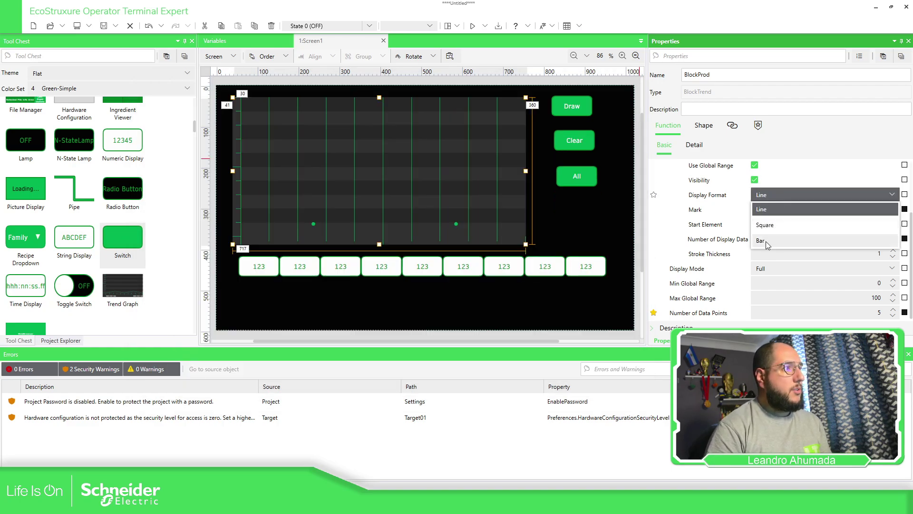
left_click(761, 240)
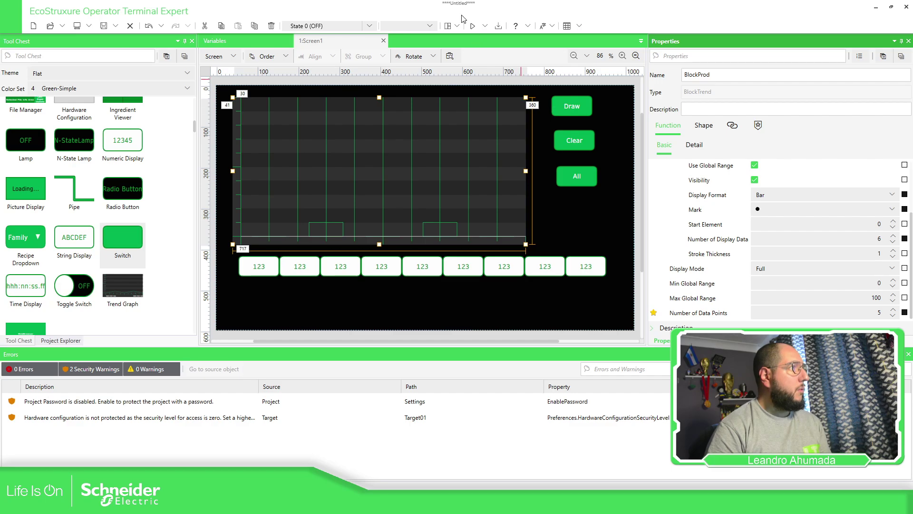
left_click(485, 25)
left_click(491, 56)
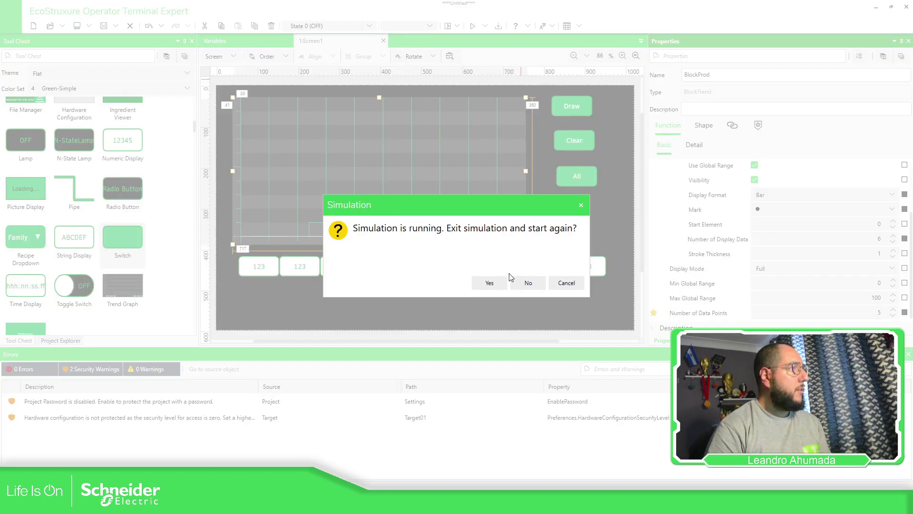
left_click(491, 282)
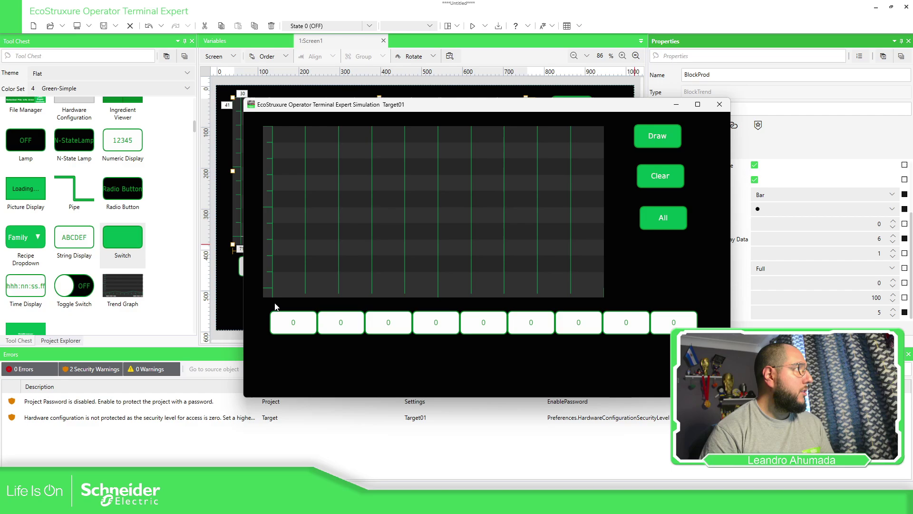
Enter 30, 15 and 90, draw them as bars, and close the simulation window
left_click(292, 321)
type("30")
key("Return")
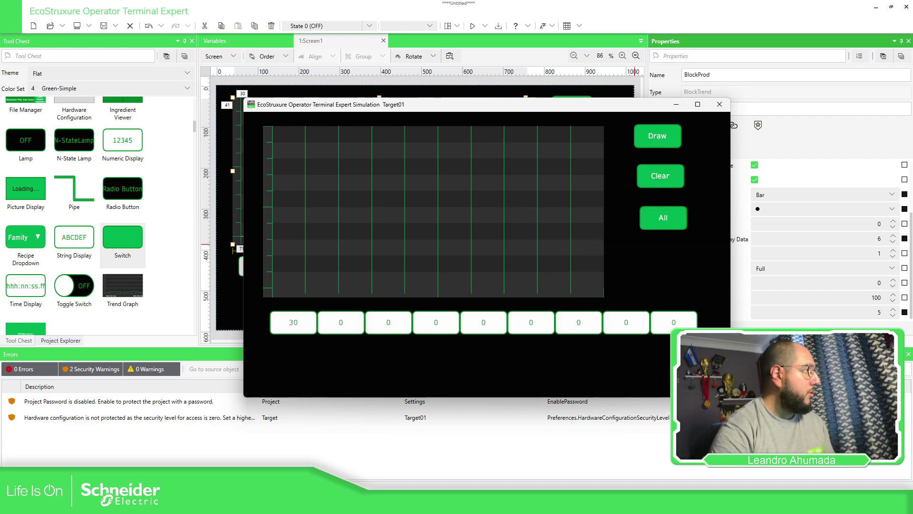
left_click(341, 326)
type("15")
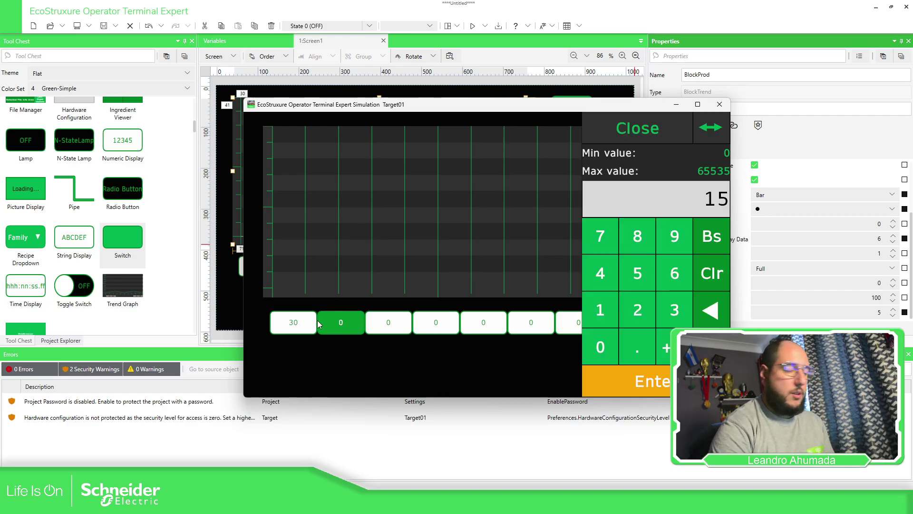
key("Return")
left_click(396, 326)
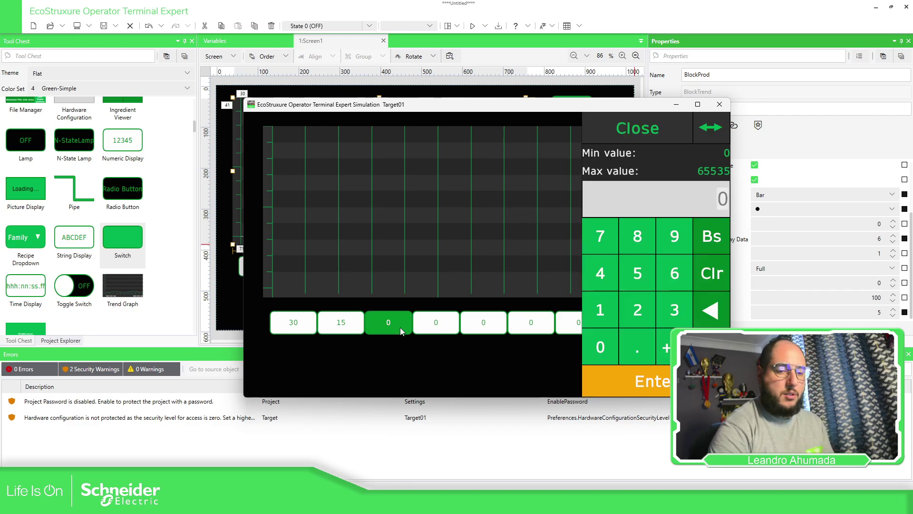
type("90")
key("Return")
left_click(658, 141)
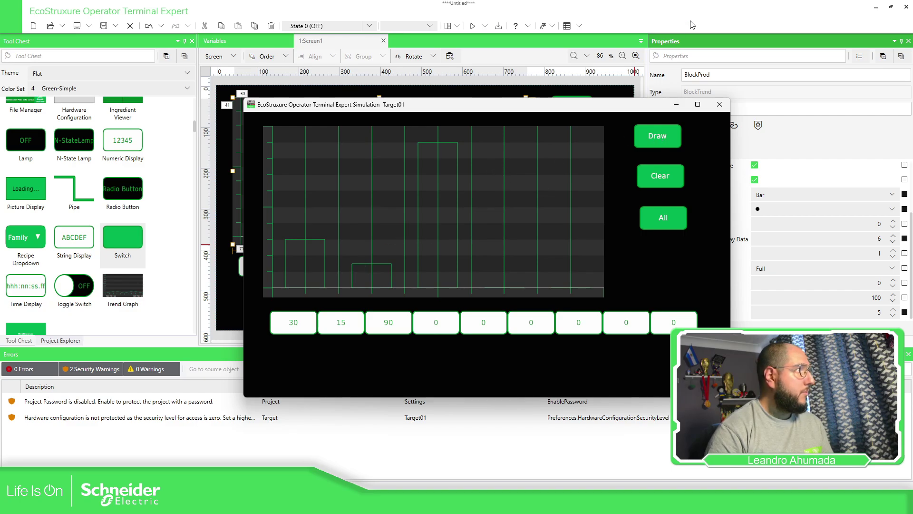
left_click(719, 105)
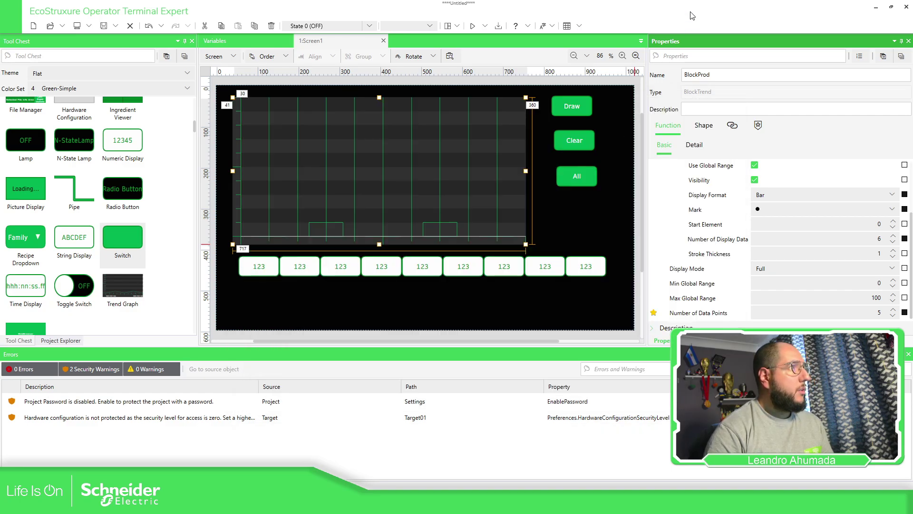
Switch the BlockProd trend's display format to Square and restart the simulation
left_click(784, 209)
left_click(783, 212)
left_click(779, 195)
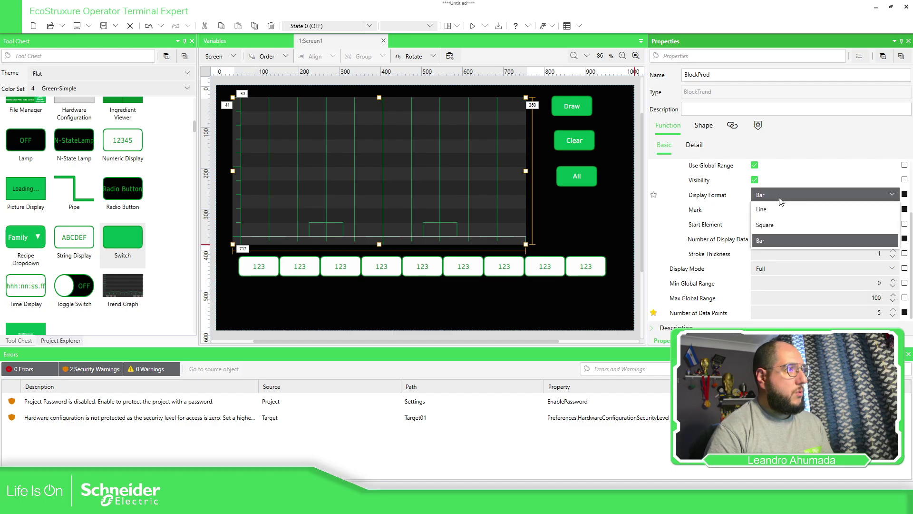
left_click(766, 224)
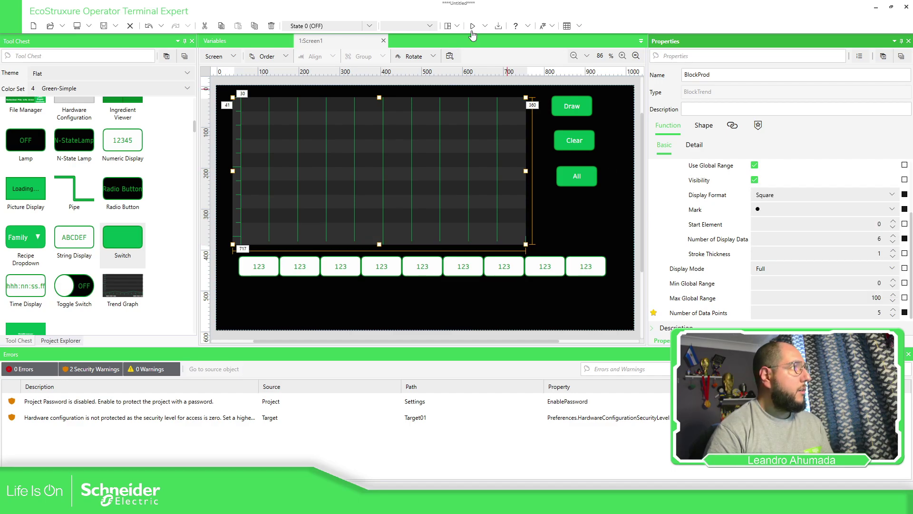
left_click(486, 26)
left_click(501, 56)
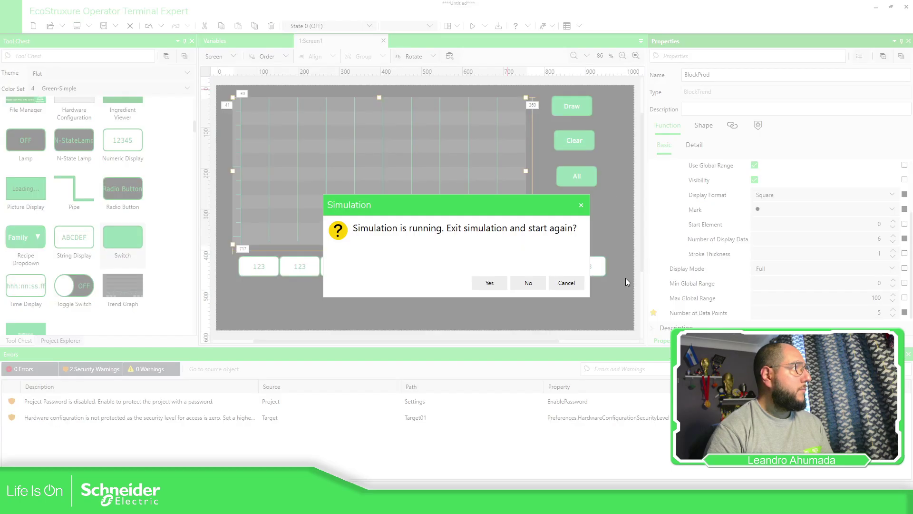
left_click(499, 282)
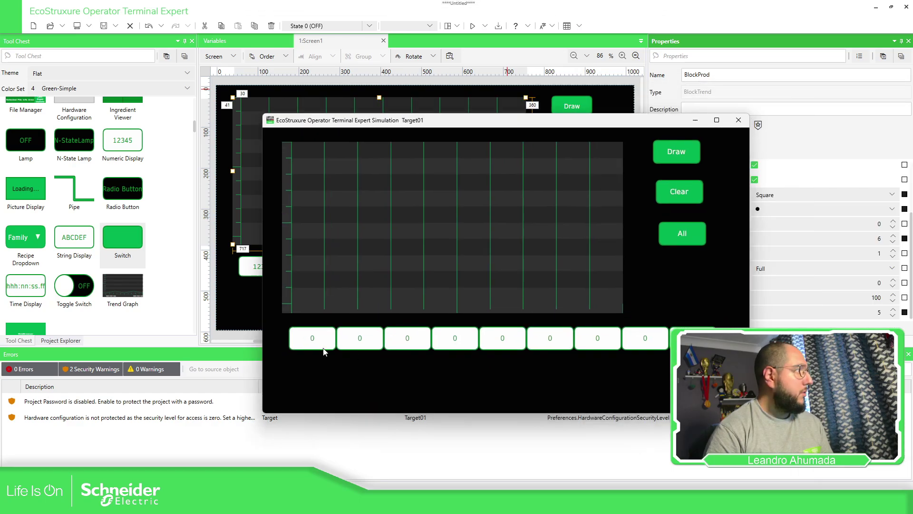
Enter 78 and 26 in the first two fields and draw them on the trend
left_click(315, 337)
type("78")
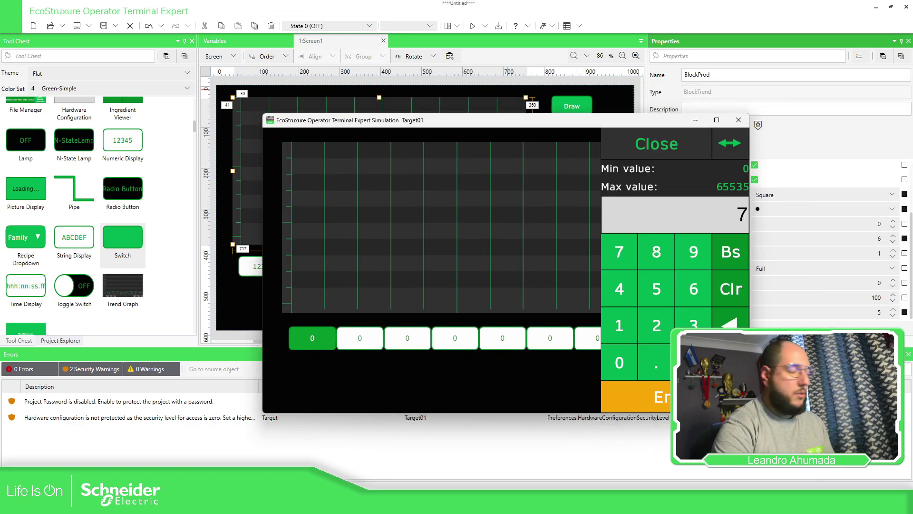
key("Return")
left_click(360, 339)
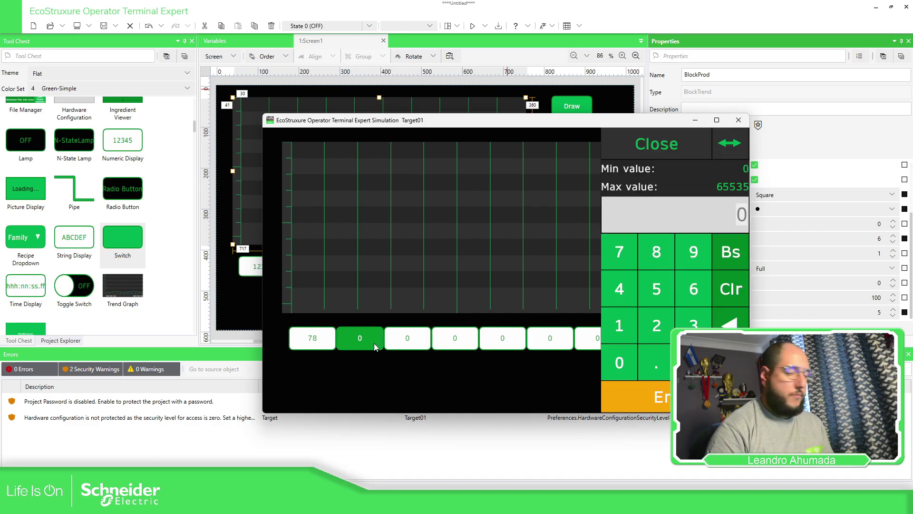
type("26")
key("Return")
left_click(687, 159)
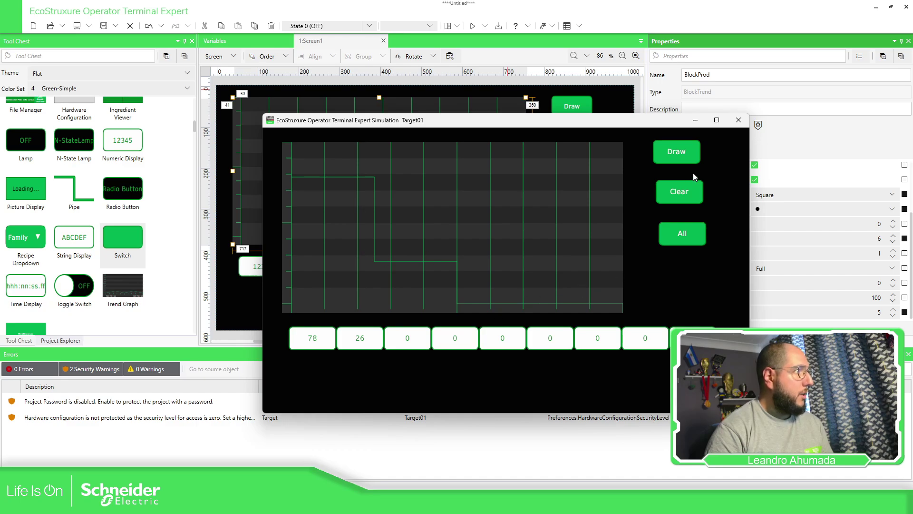
Close the simulation and give BlockProd a Solid fill type with pink colour
left_click(738, 120)
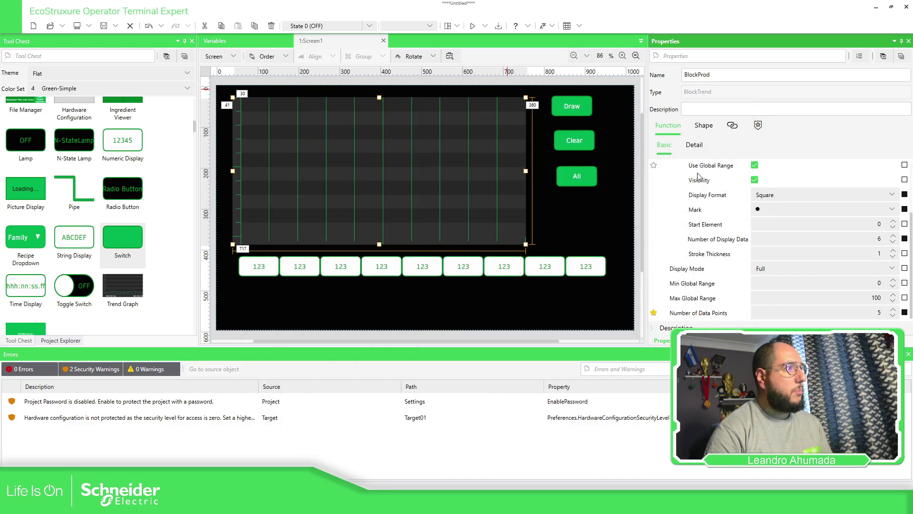
scroll(754, 219, "up", 3)
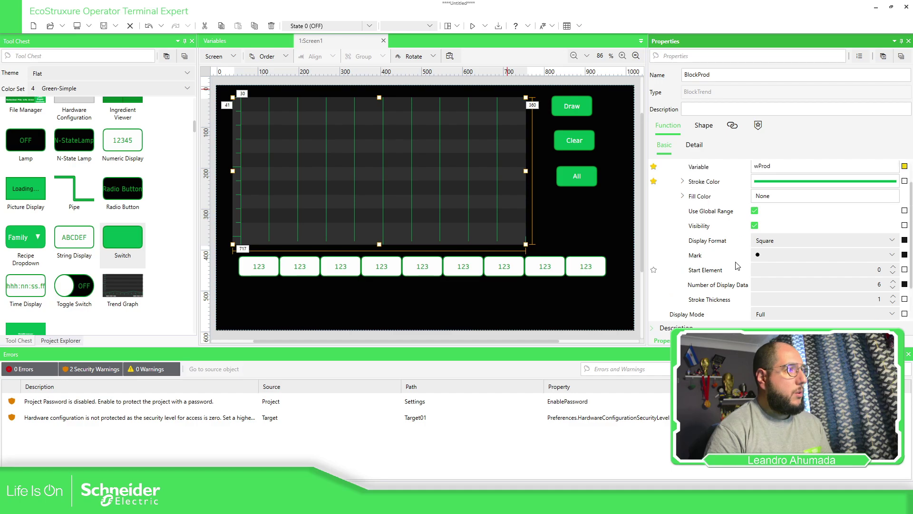
left_click(683, 219)
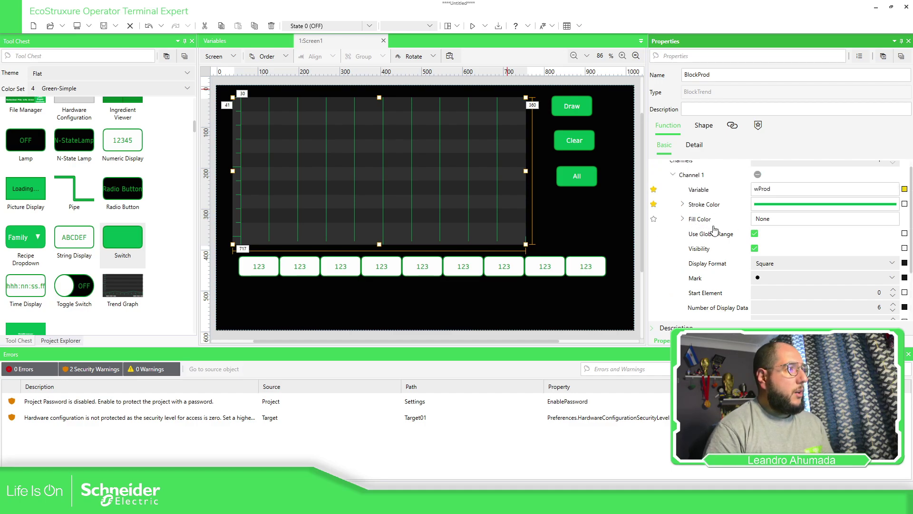
left_click(813, 234)
left_click(814, 247)
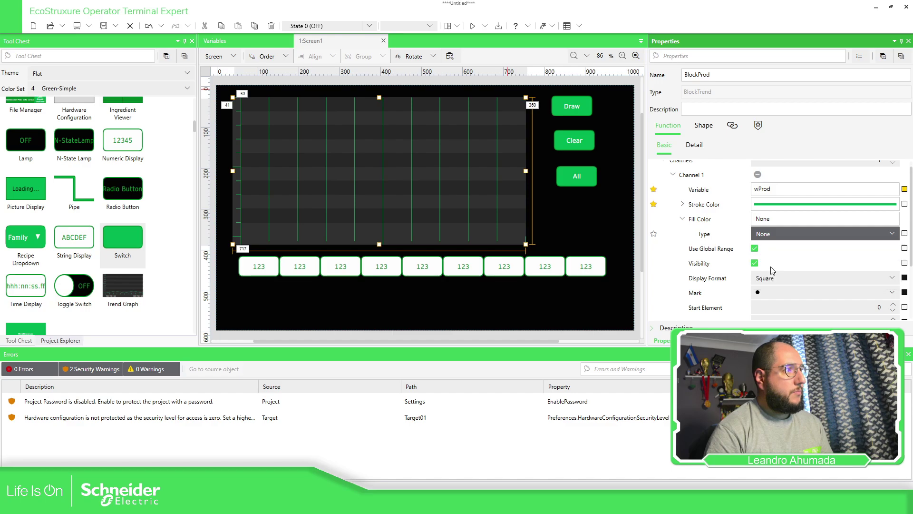
scroll(757, 235, "down", 2)
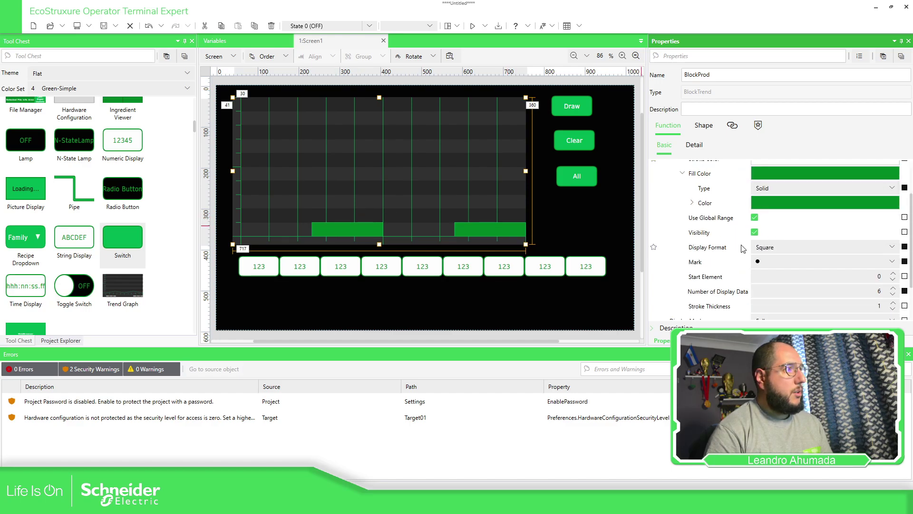
left_click(727, 203)
left_click(805, 217)
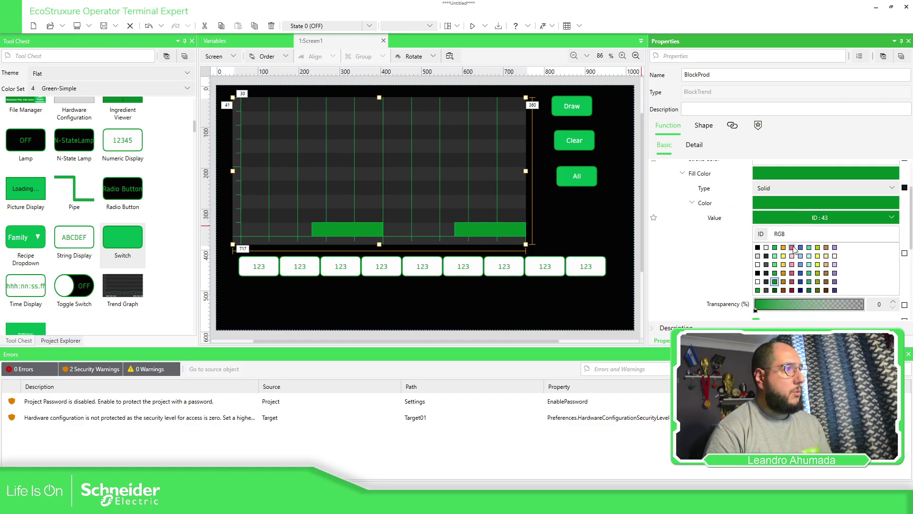
left_click(792, 247)
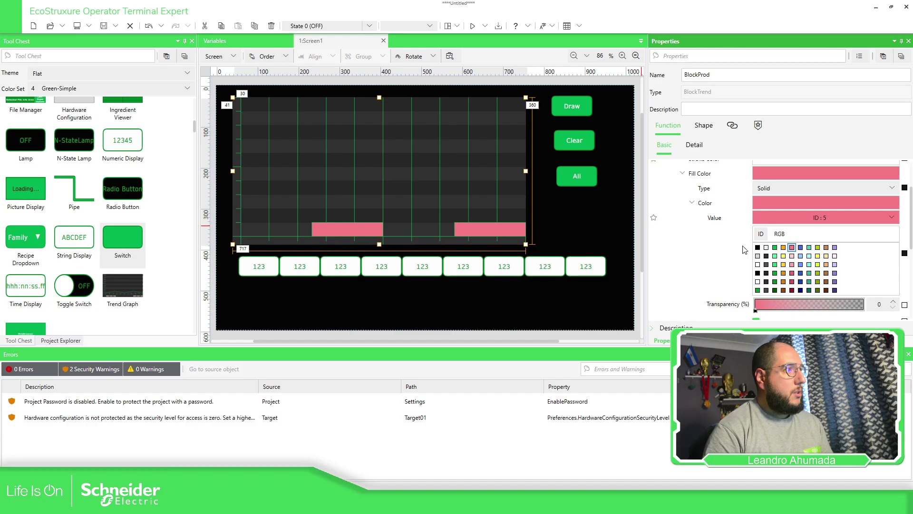
left_click(714, 205)
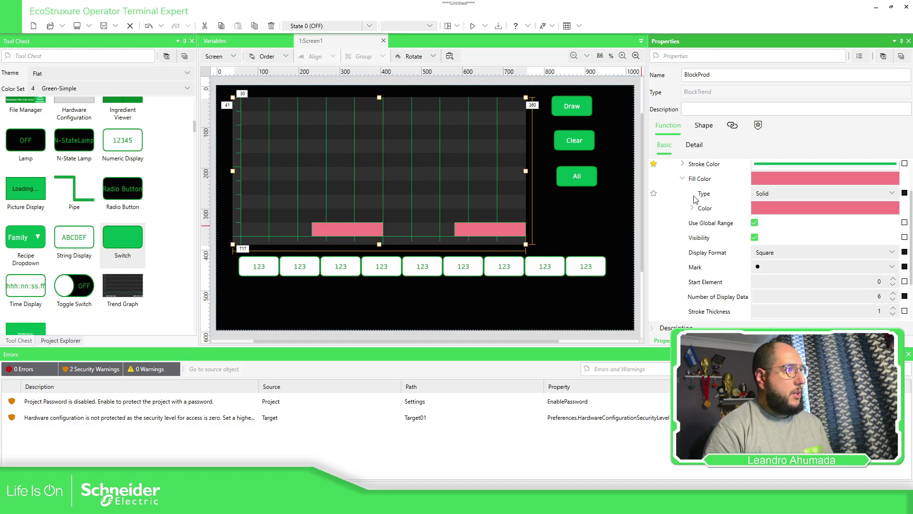
Change BlockProd's display format to Bar and relaunch the simulation
left_click(766, 256)
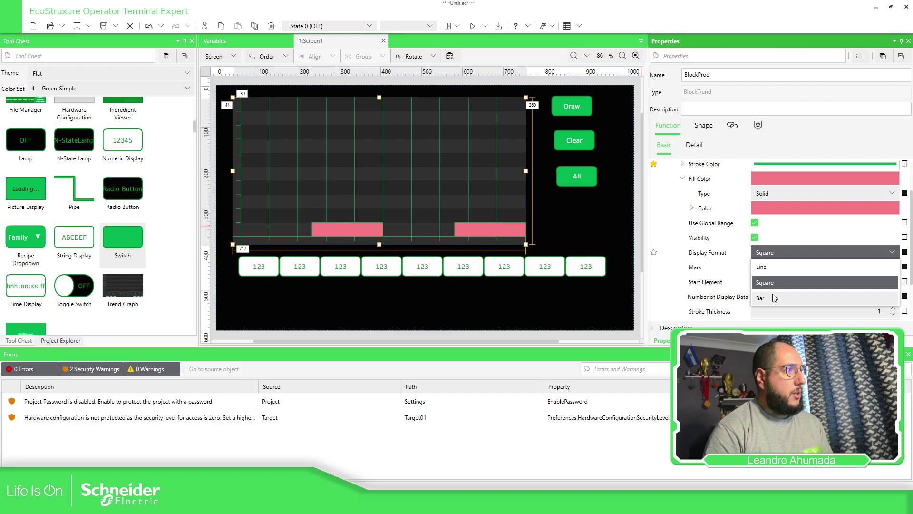
left_click(761, 296)
left_click(486, 25)
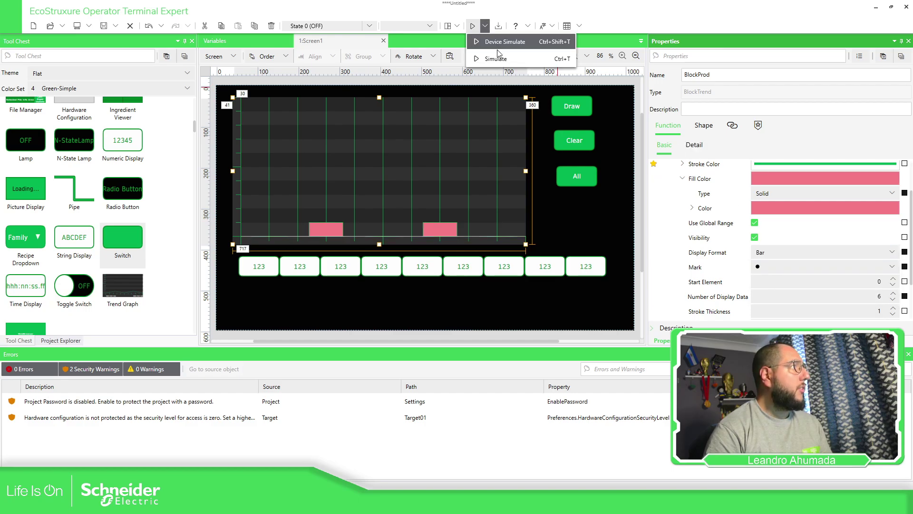
left_click(494, 39)
Confirm the simulation restart and enter 10, 30 and 90 in the first three fields
left_click(478, 287)
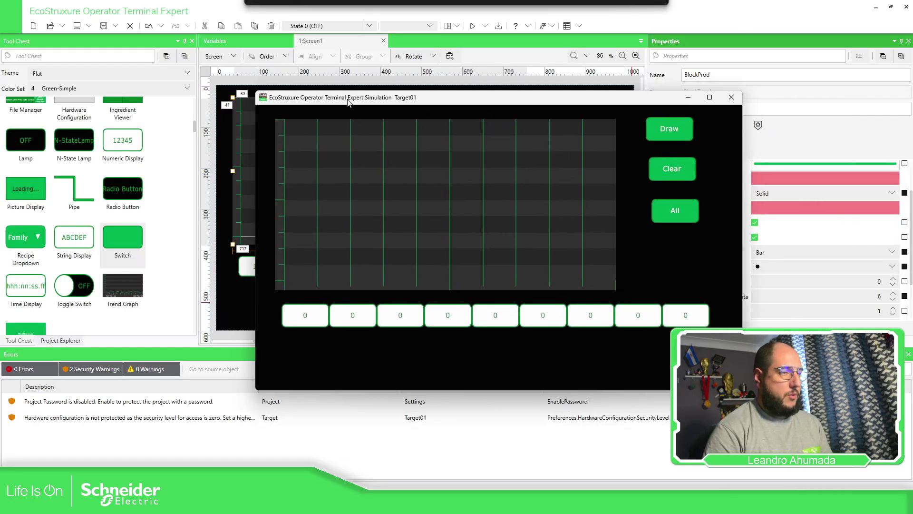
left_click(298, 312)
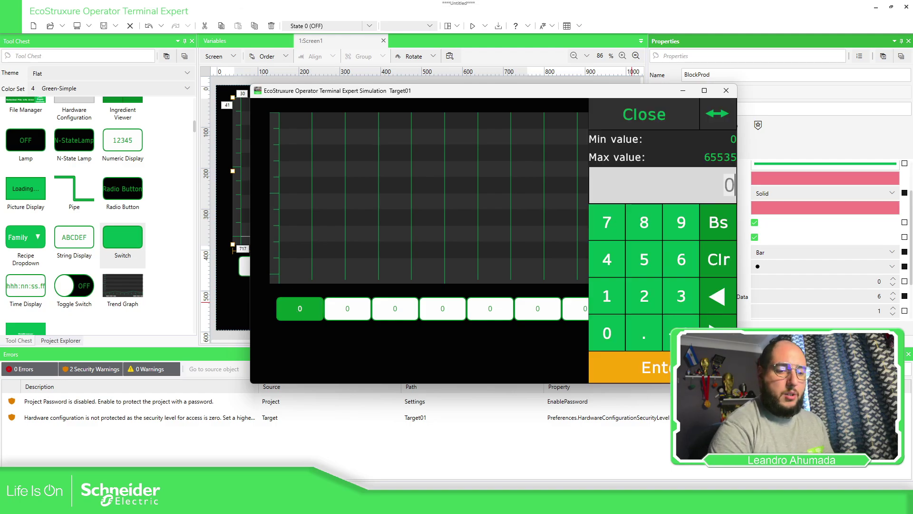
type("10")
key("Return")
left_click(348, 311)
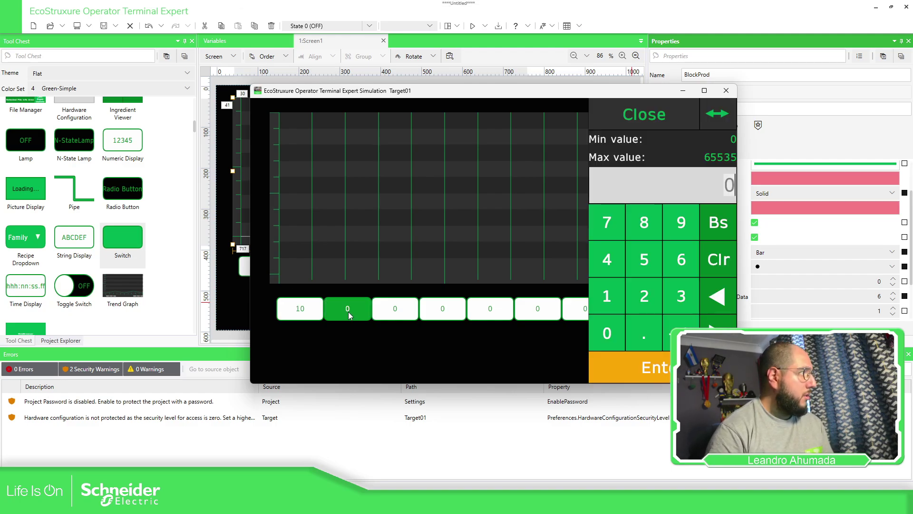
type("30")
key("Return")
left_click(411, 308)
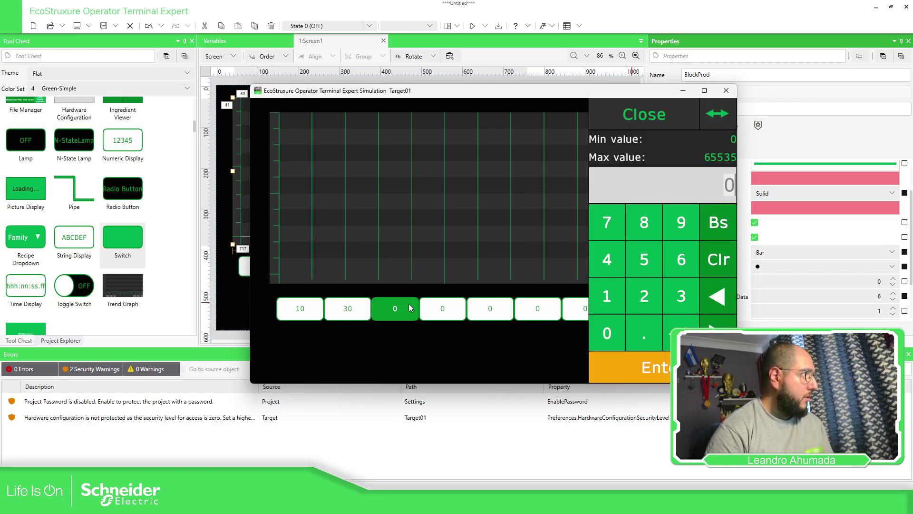
type("90")
key("Return")
Enter 50, 89 and 20 in the next three fields and draw the pink bars
left_click(440, 310)
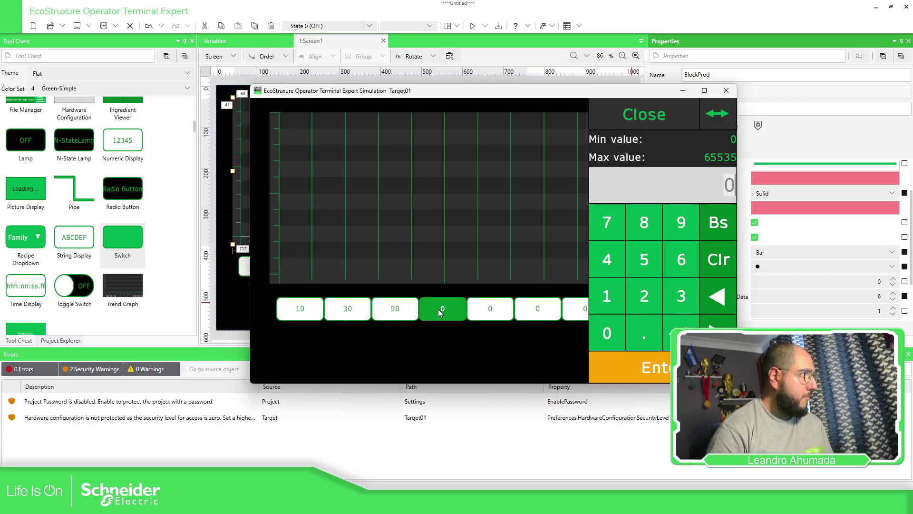
type("50")
key("Return")
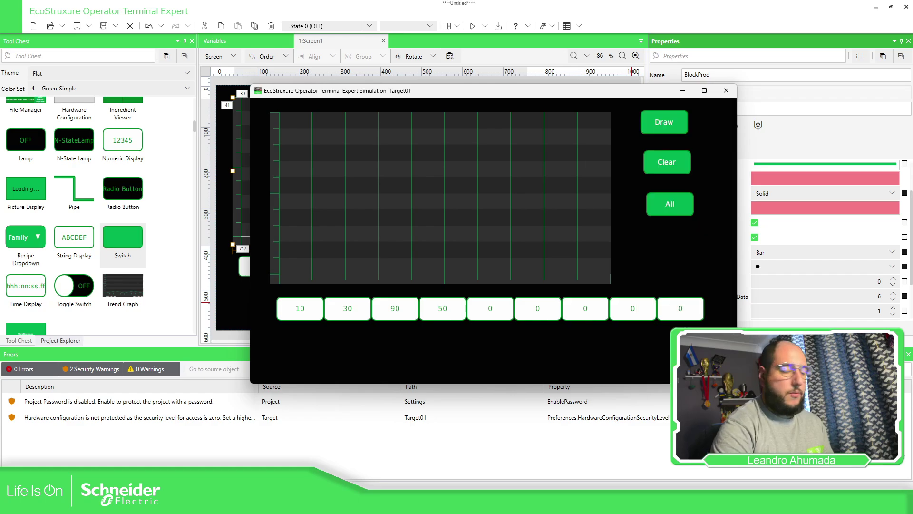
left_click(486, 308)
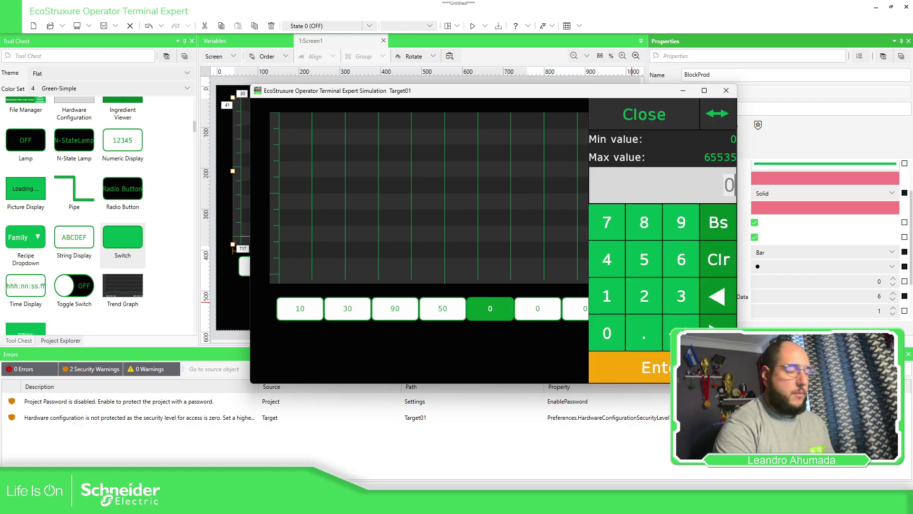
type("89")
key("Return")
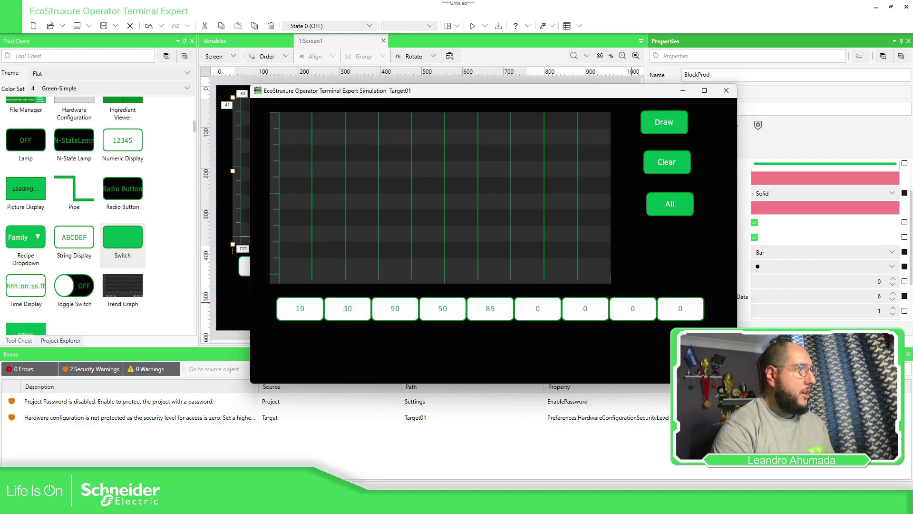
left_click(536, 309)
type("20")
key("Return")
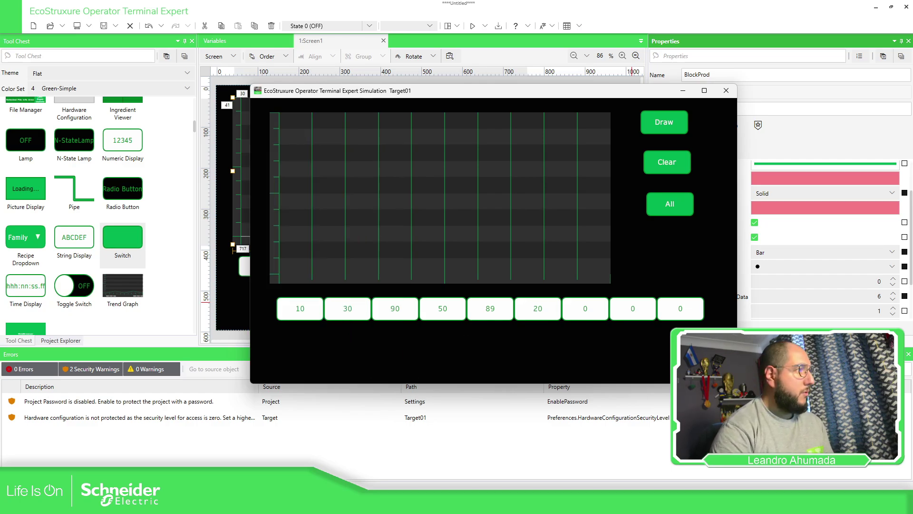
left_click(676, 128)
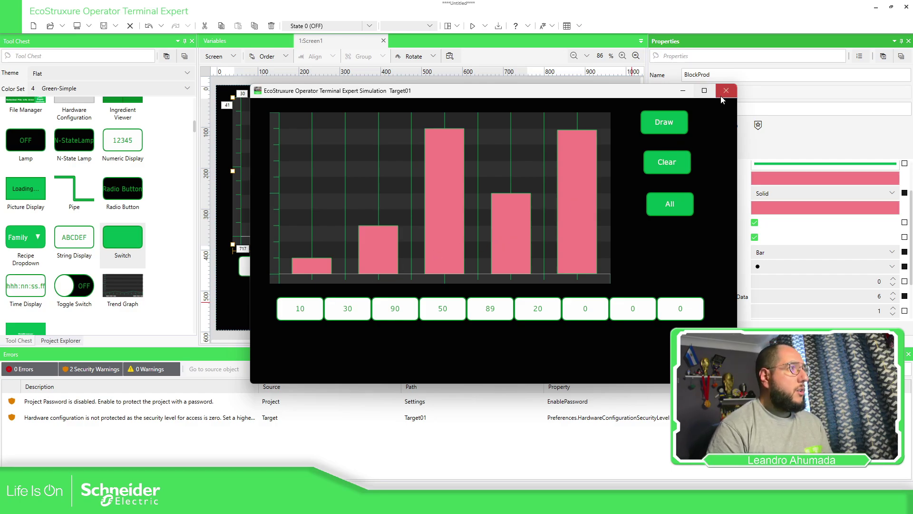
left_click_drag(617, 99, 466, 140)
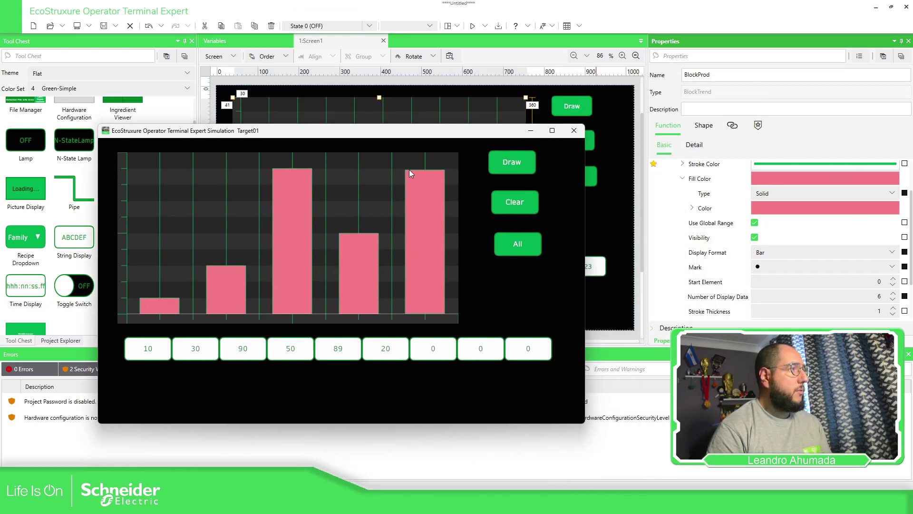
Close the simulation and select the wProd array in the Variables list
left_click(573, 133)
scroll(769, 194, "up", 1)
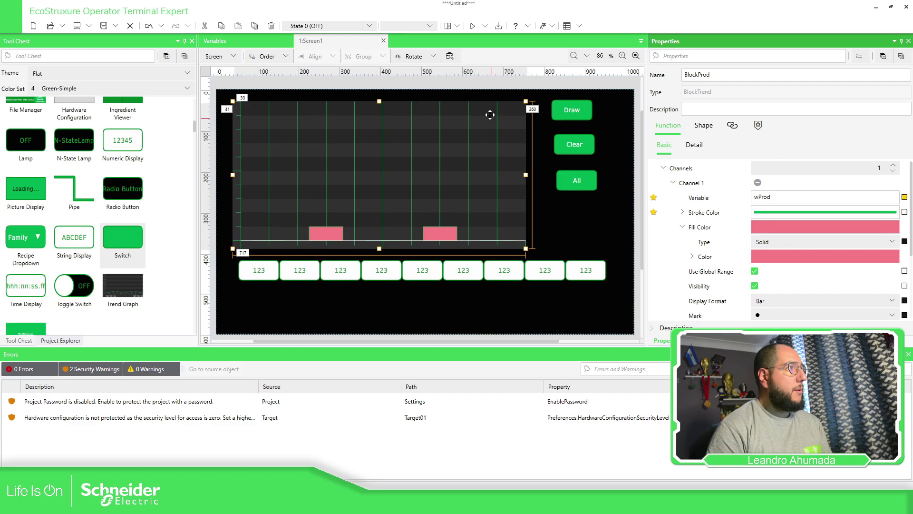
left_click(252, 41)
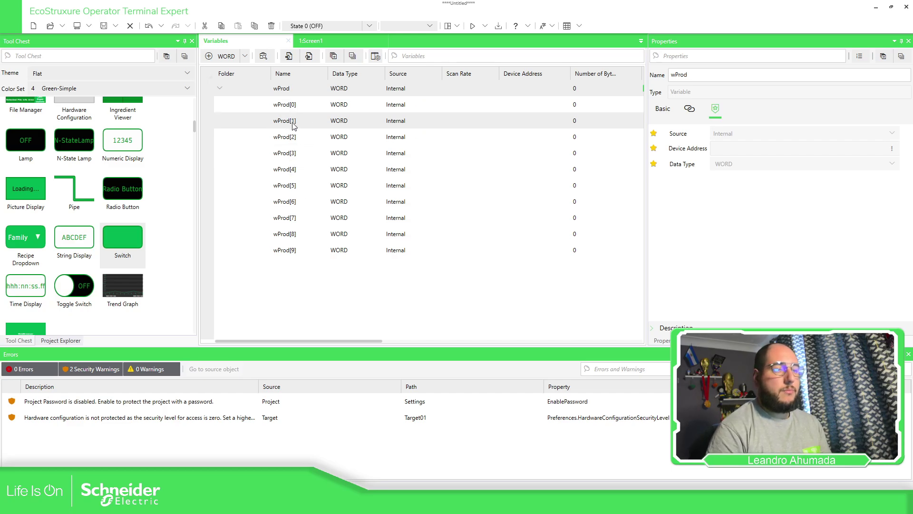
left_click(285, 88)
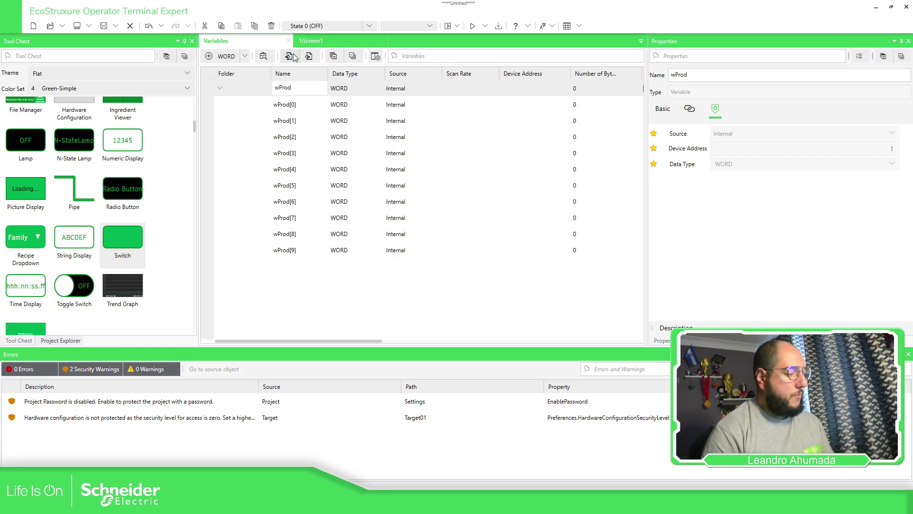